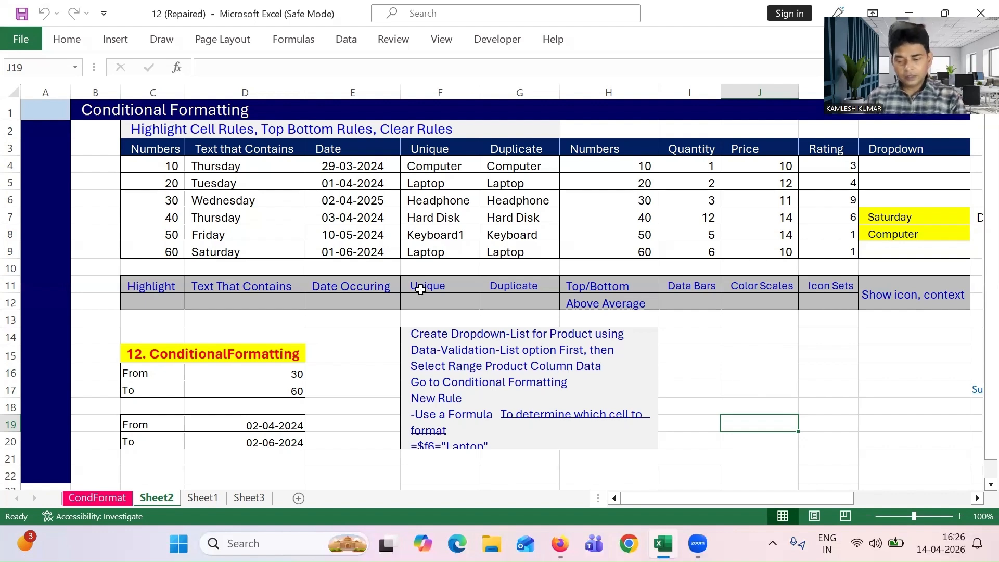
# Step: Start a Between highlight cells rule for the first Numbers column, cells C4:C9
pyautogui.click(145, 165)
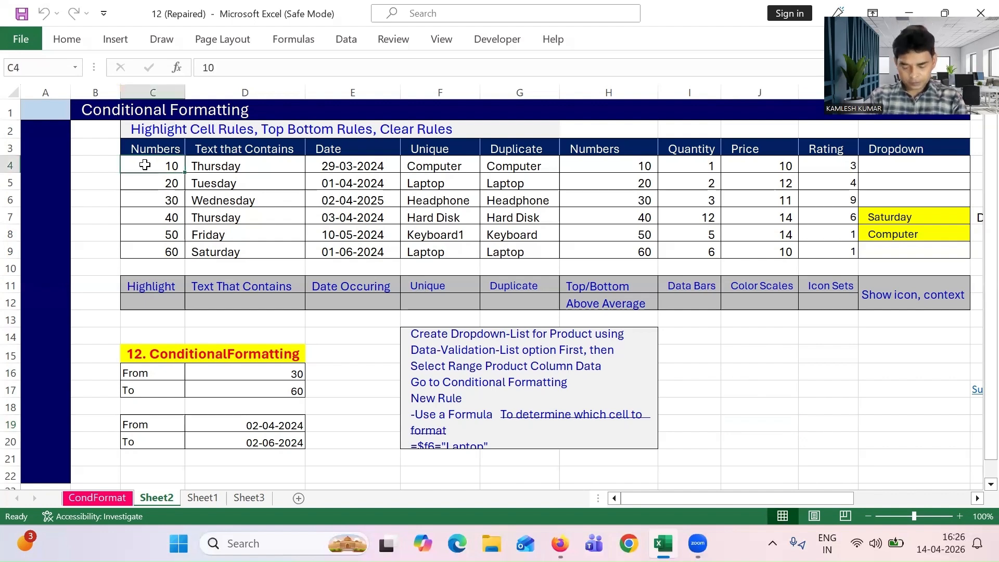
pyautogui.hotkey('shift', 'Down')
pyautogui.hotkey('shift', 'Down')
pyautogui.hotkey('shift', 'Down')
pyautogui.hotkey('shift', 'Down')
pyautogui.hotkey('shift', 'Down')
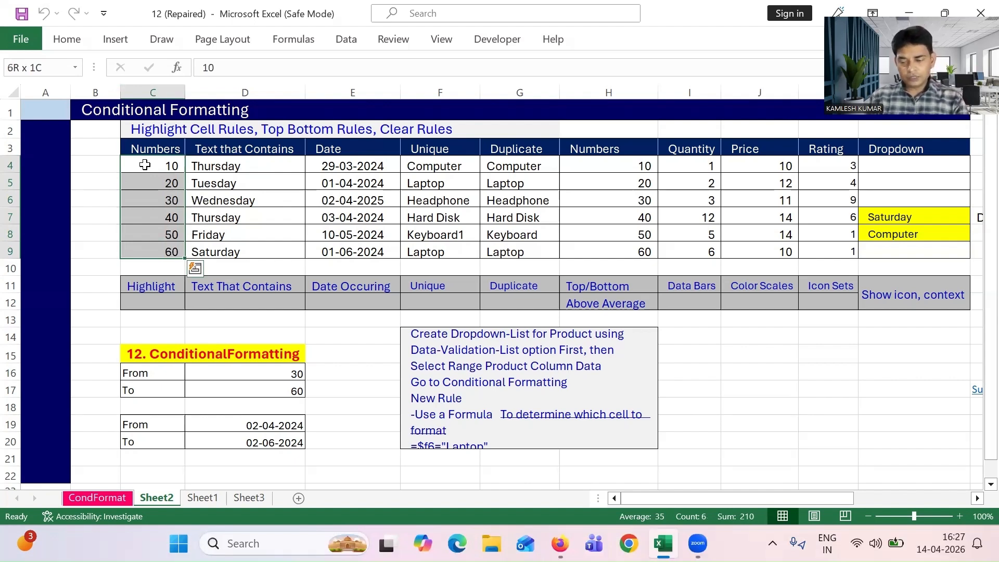
pyautogui.click(162, 164)
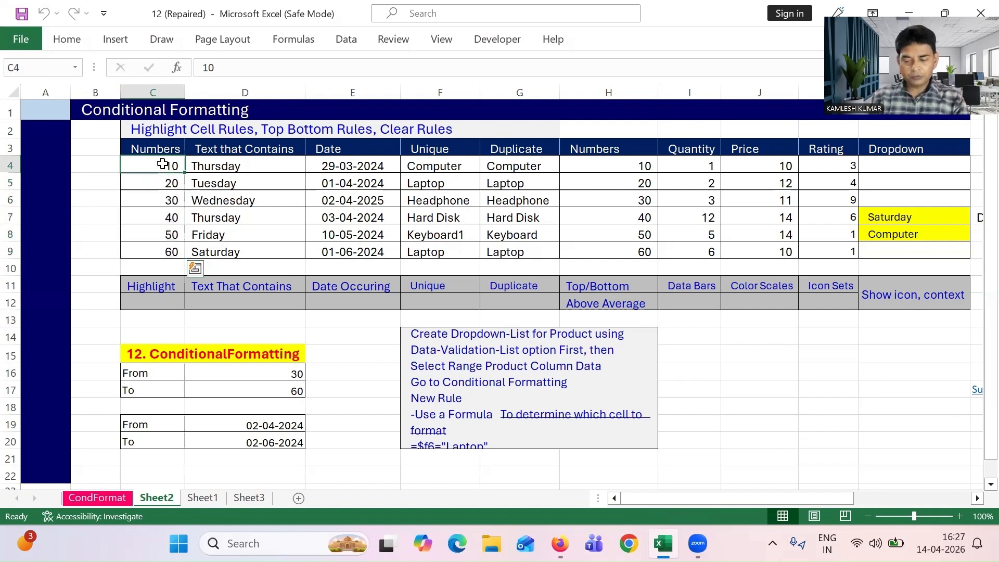
pyautogui.hotkey('shift', 'Down')
pyautogui.hotkey('shift', 'Down')
pyautogui.hotkey('shift', 'Down')
pyautogui.hotkey('shift', 'Down')
pyautogui.hotkey('shift', 'Down')
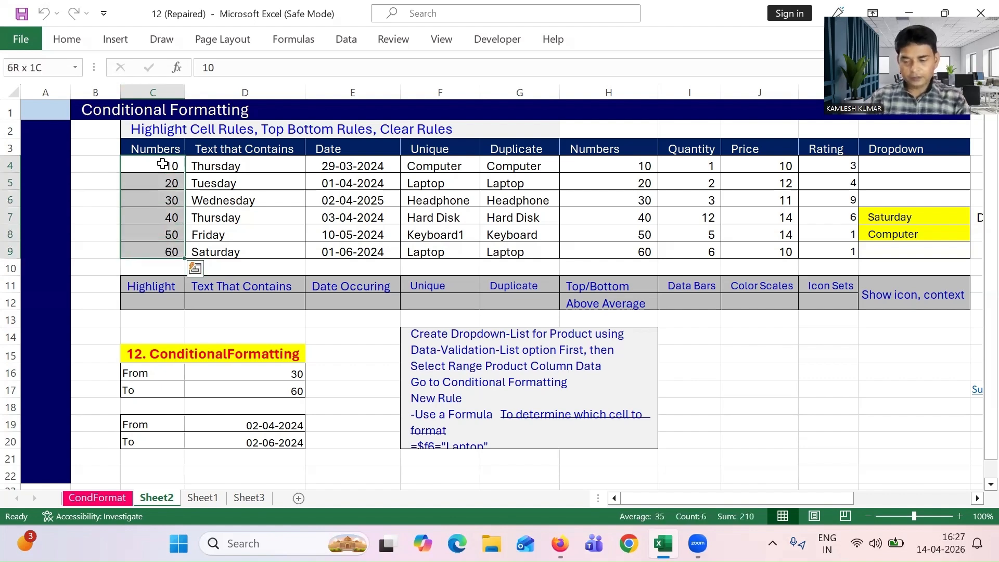
pyautogui.click(65, 40)
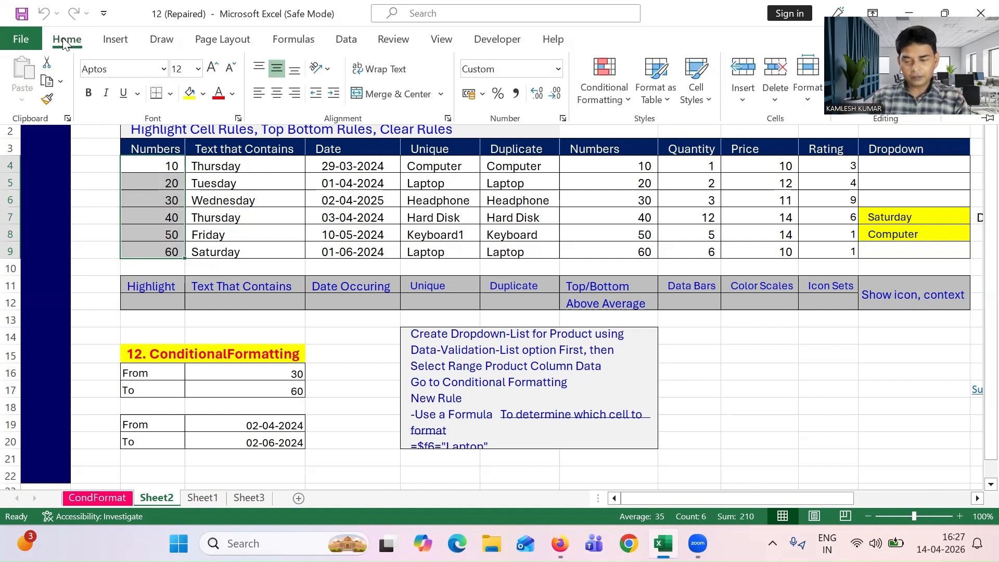
pyautogui.click(619, 102)
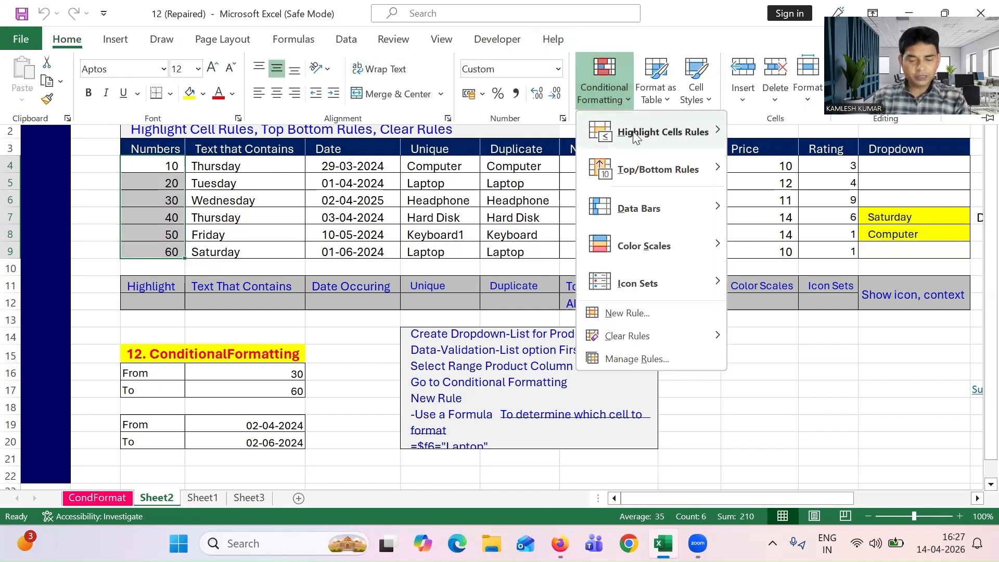
pyautogui.moveTo(657, 138)
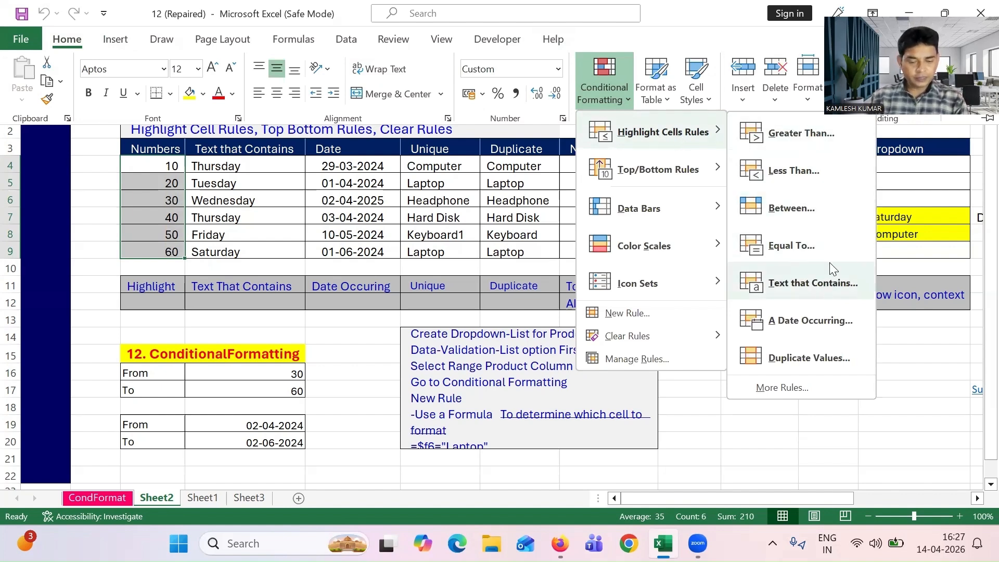
pyautogui.click(799, 214)
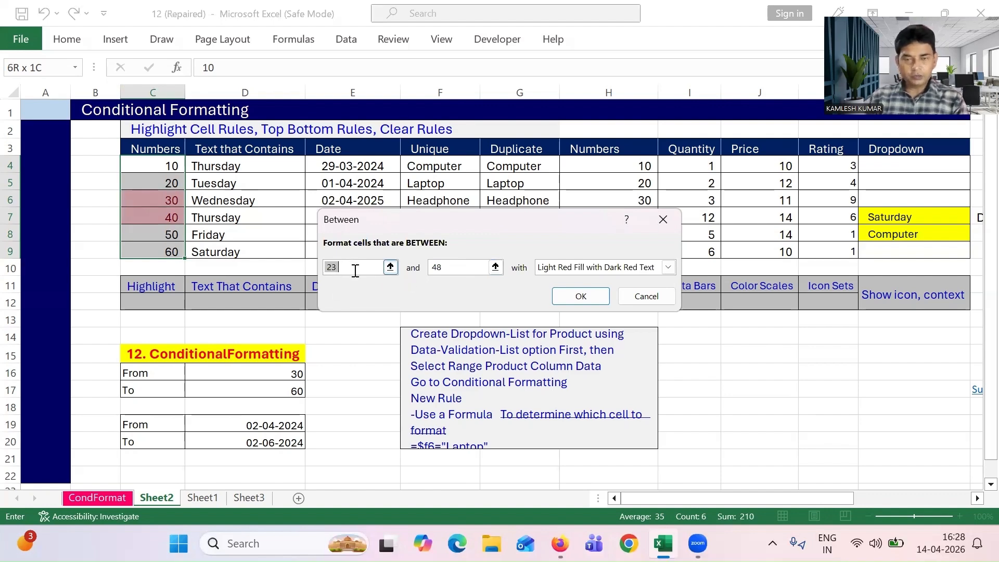
# Step: Set the Between rule's lower limit to =$D$16 and its upper limit to =$D$17
pyautogui.click(267, 371)
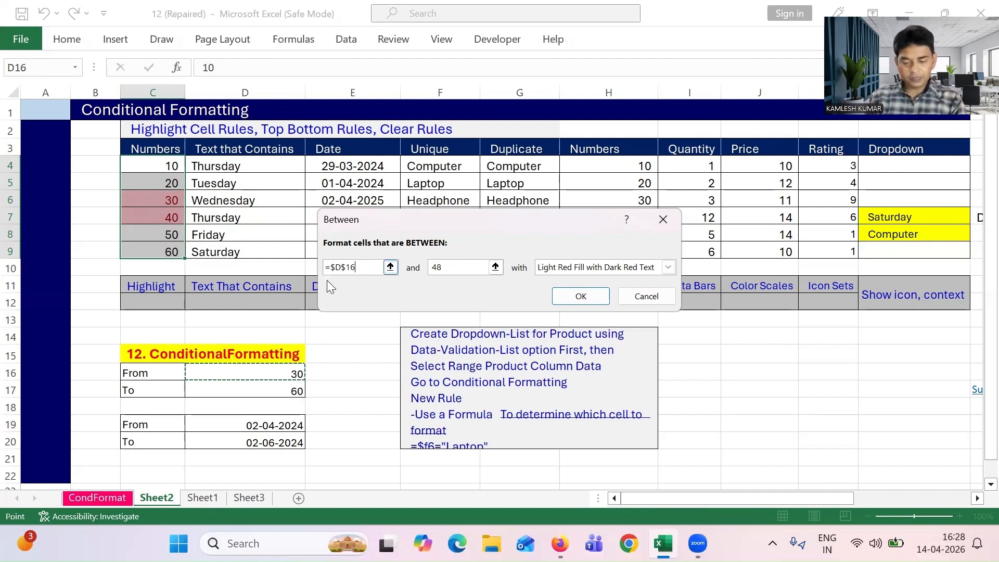
pyautogui.click(454, 265)
pyautogui.press('BackSpace')
pyautogui.press('BackSpace')
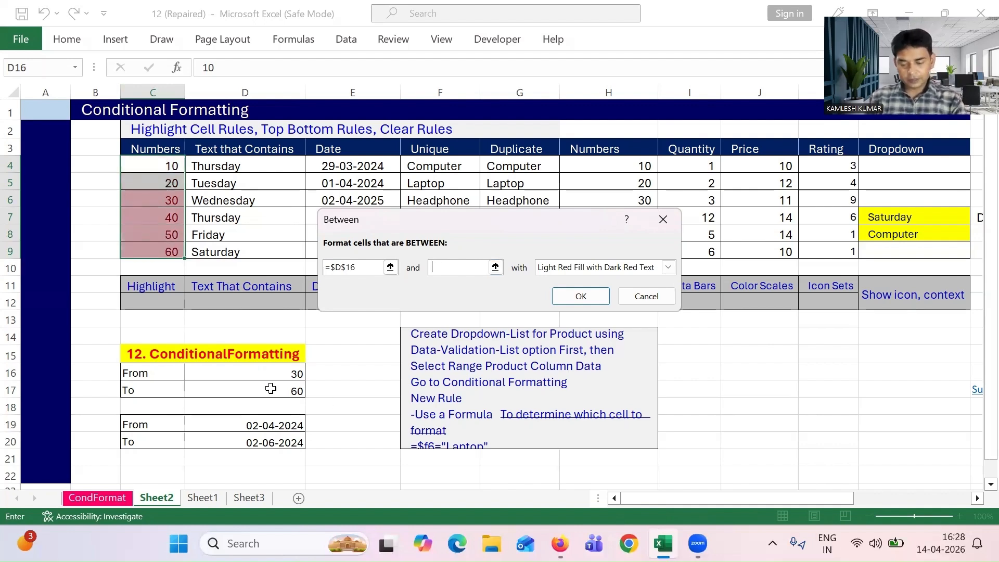
pyautogui.click(270, 388)
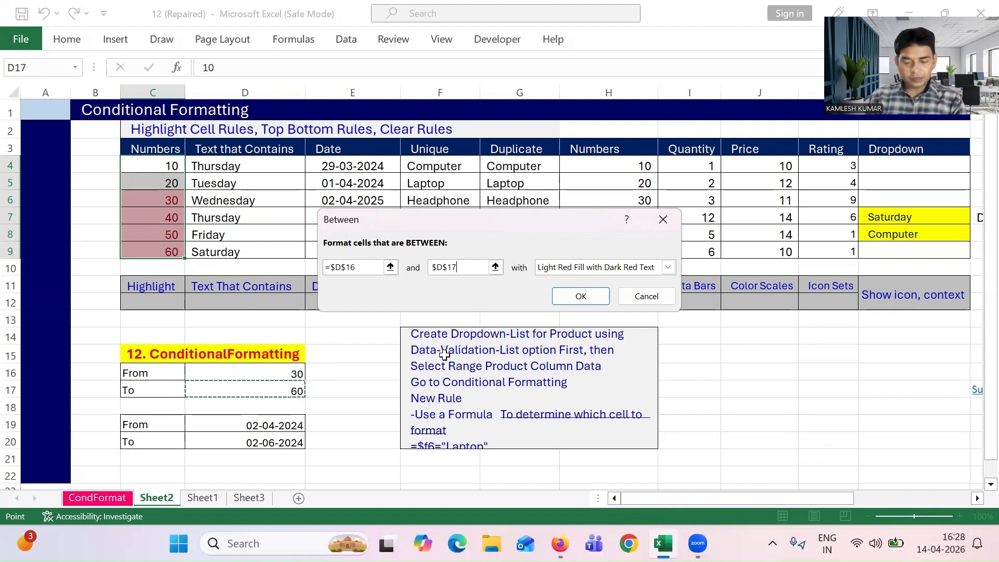
pyautogui.click(431, 266)
pyautogui.write('=')
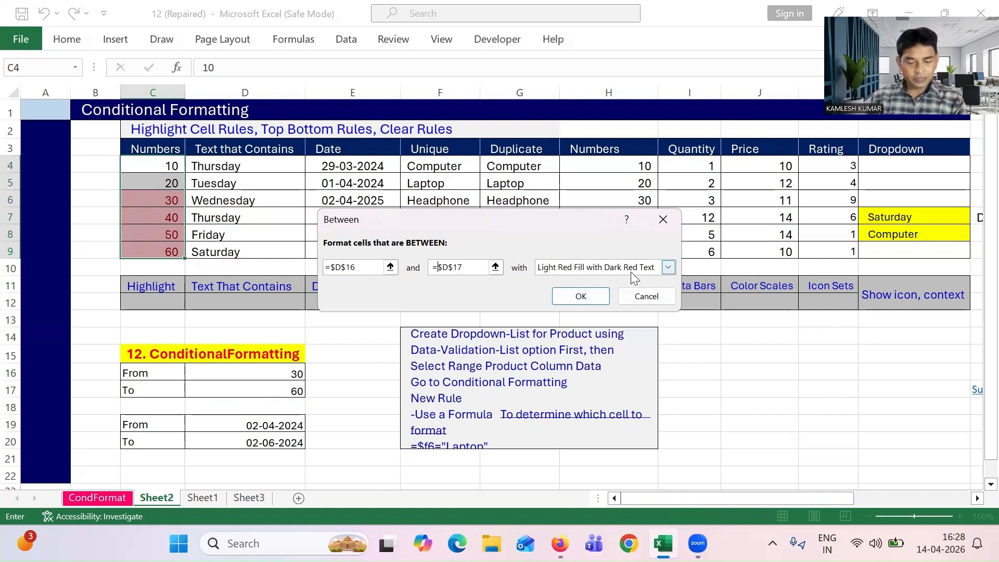
# Step: Format the matching numbers with Yellow Fill with Dark Yellow Text and apply the rule
pyautogui.click(667, 268)
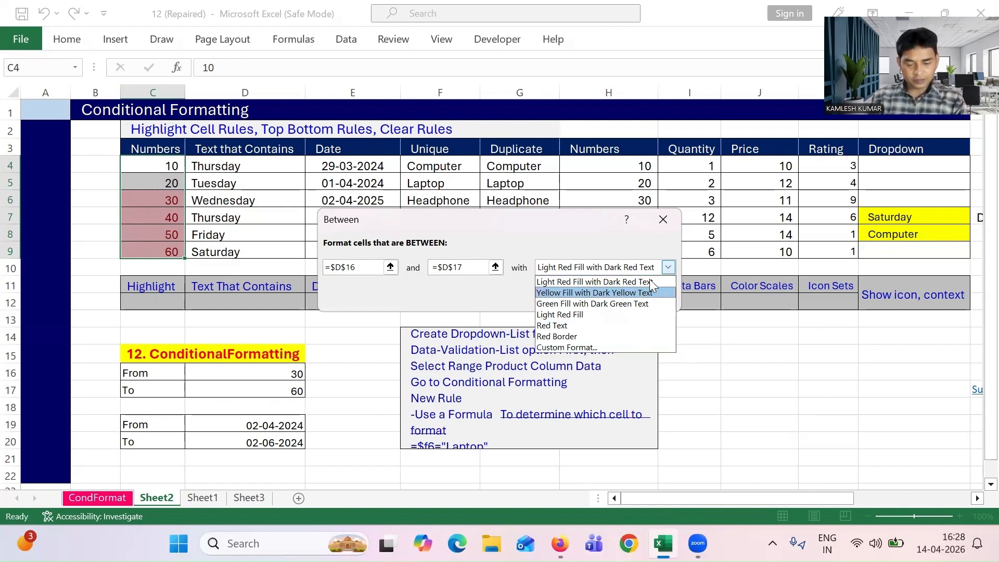
pyautogui.click(608, 292)
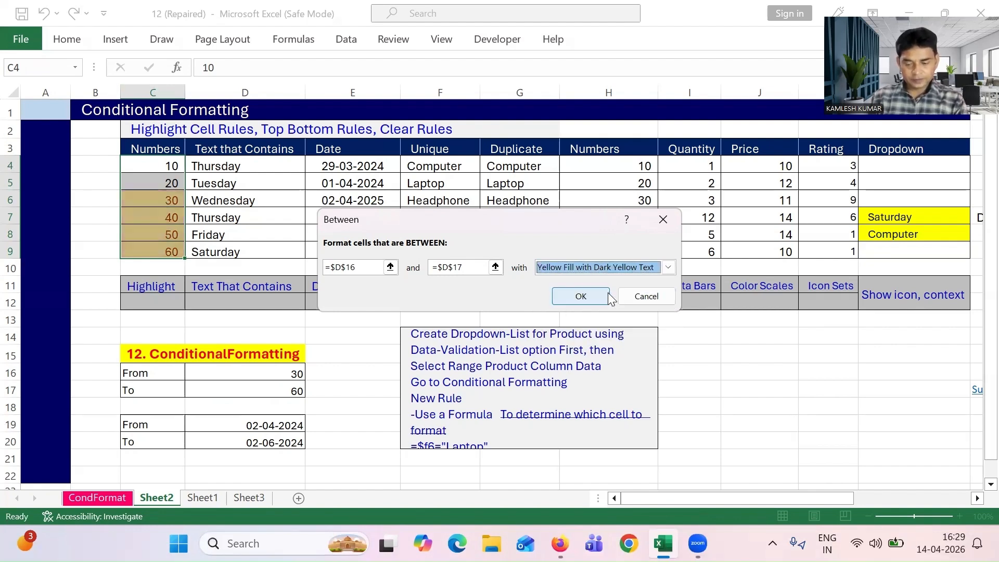
pyautogui.click(576, 296)
pyautogui.click(728, 340)
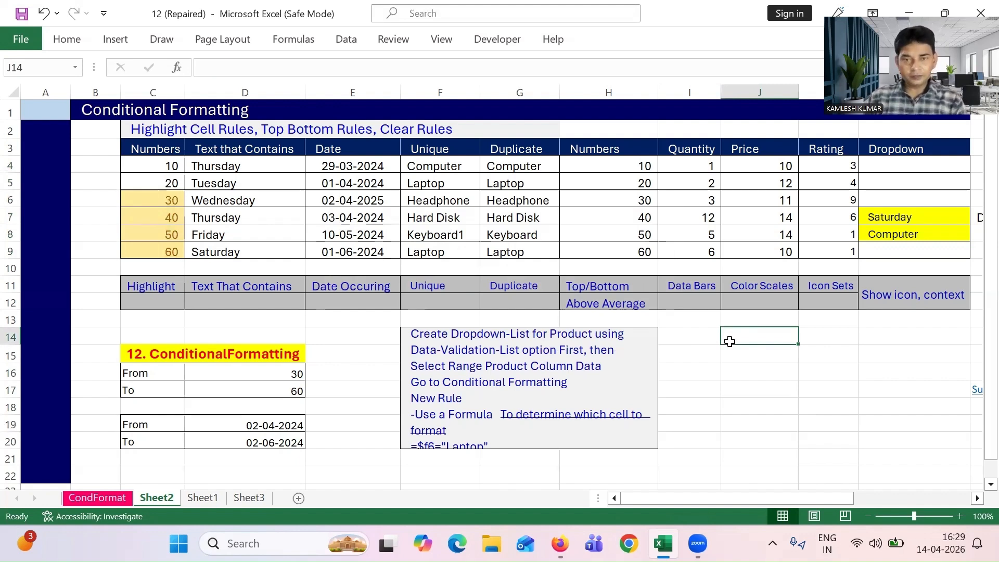
# Step: Set the numeric To value in cell D17 to 40
pyautogui.click(274, 372)
pyautogui.press('Down')
pyautogui.click(274, 372)
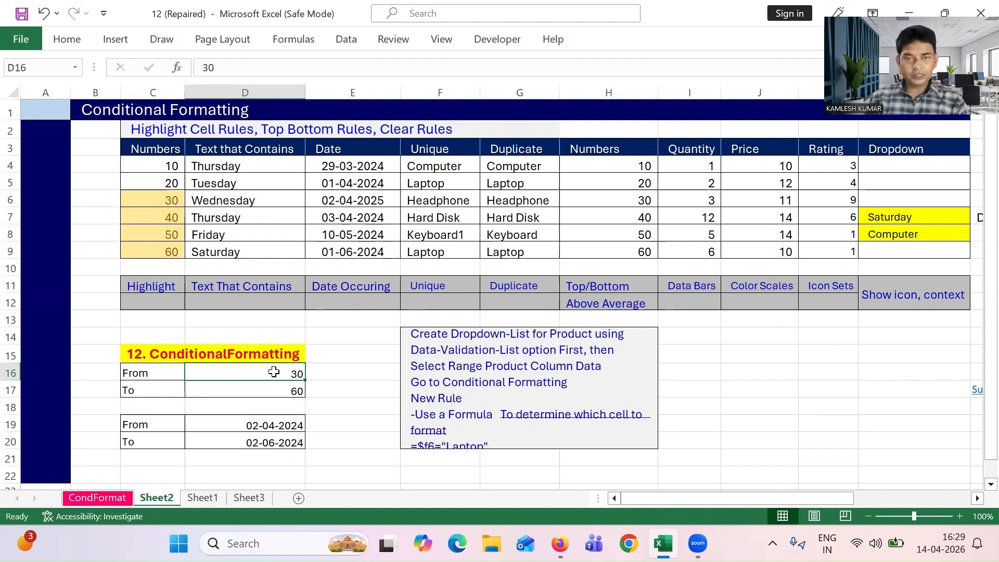
pyautogui.click(158, 370)
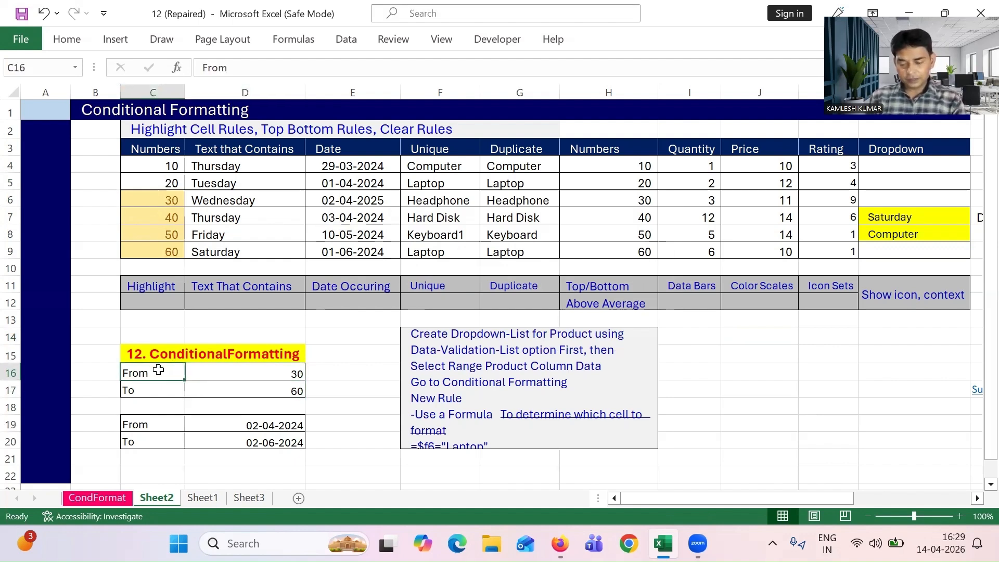
pyautogui.click(157, 396)
pyautogui.moveTo(157, 396); pyautogui.dragTo(326, 397)
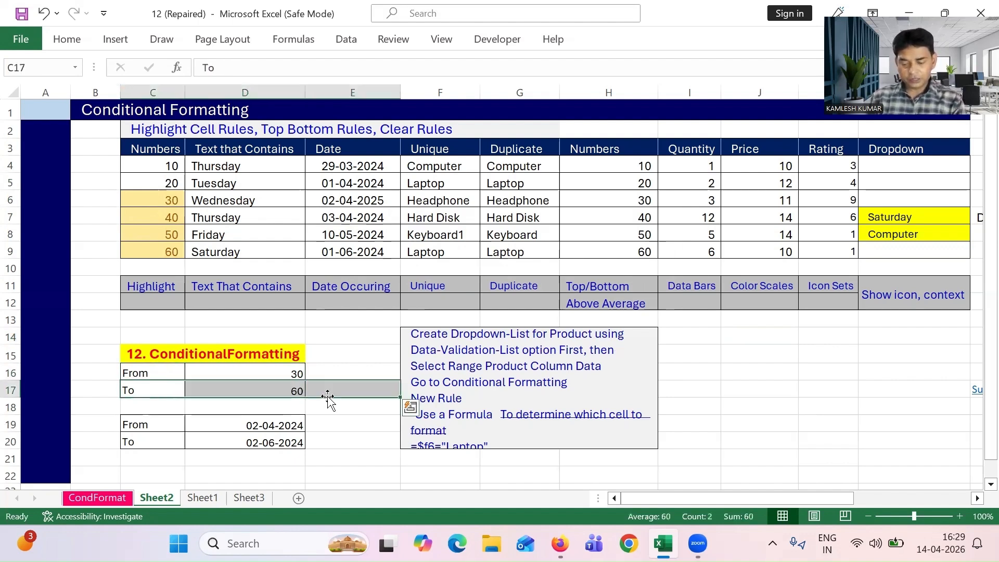
pyautogui.click(277, 393)
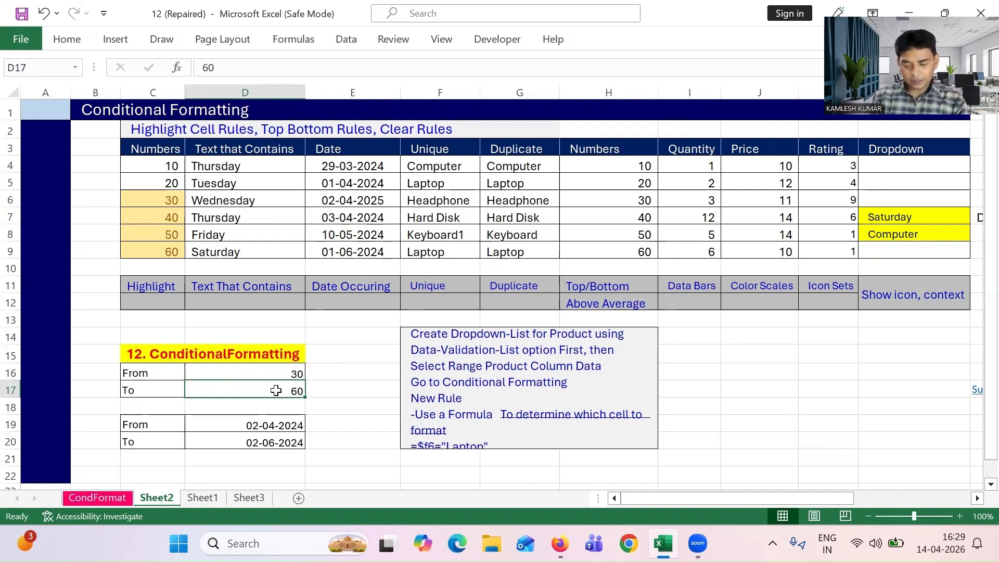
pyautogui.write('40')
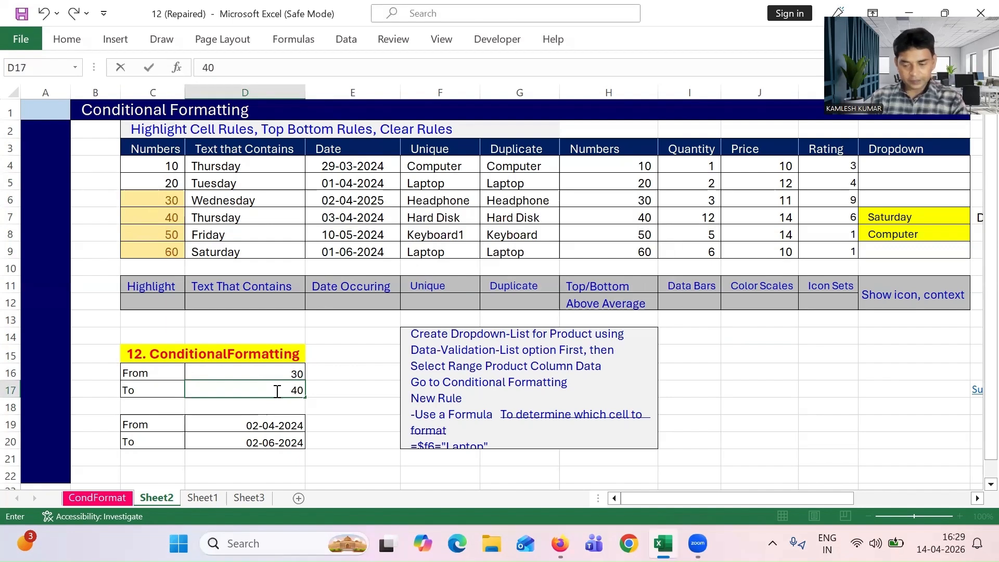
pyautogui.press('Return')
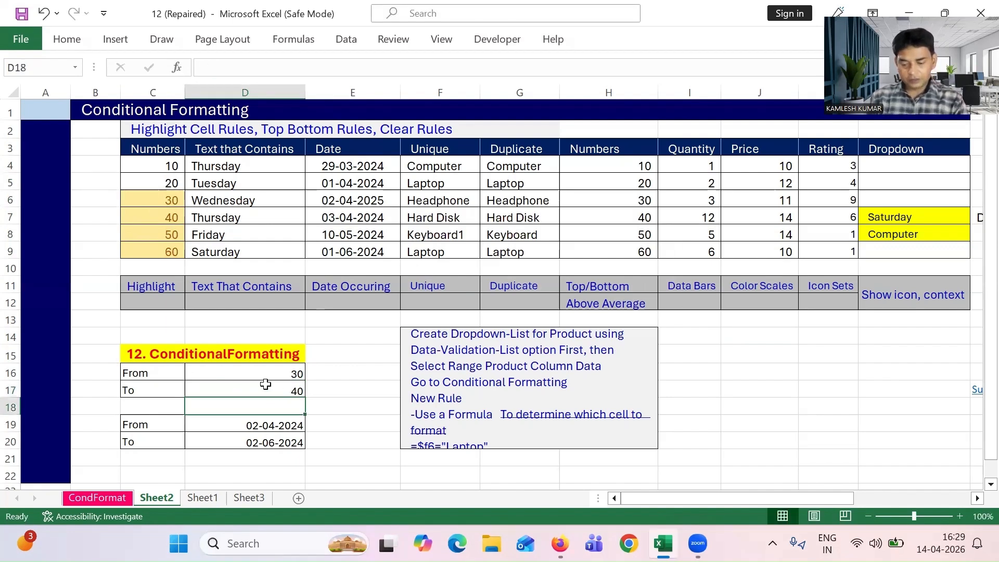
pyautogui.click(265, 386)
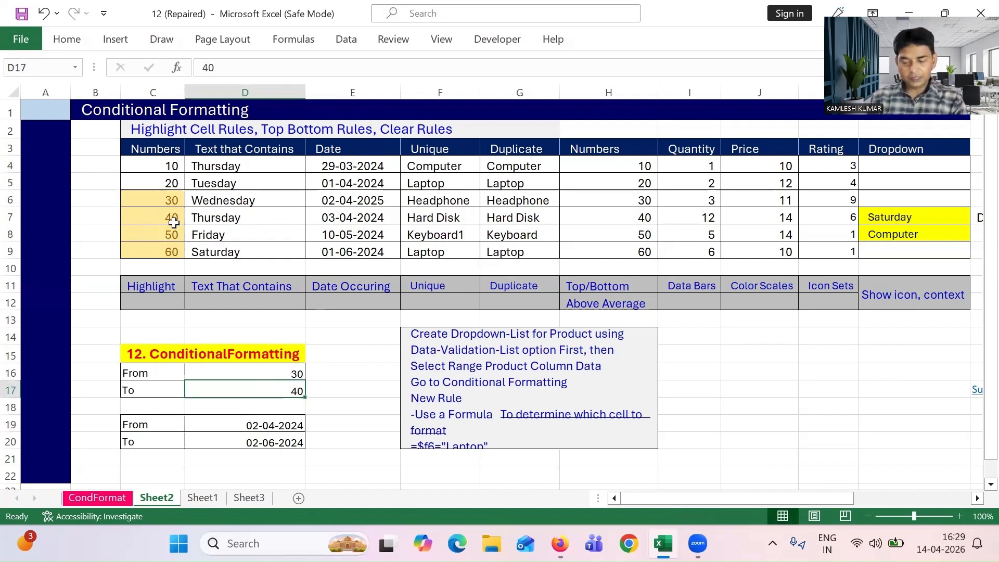
# Step: Open the existing Between rule on cells C4:C9 for editing in the Conditional Formatting Rules Manager
pyautogui.click(151, 160)
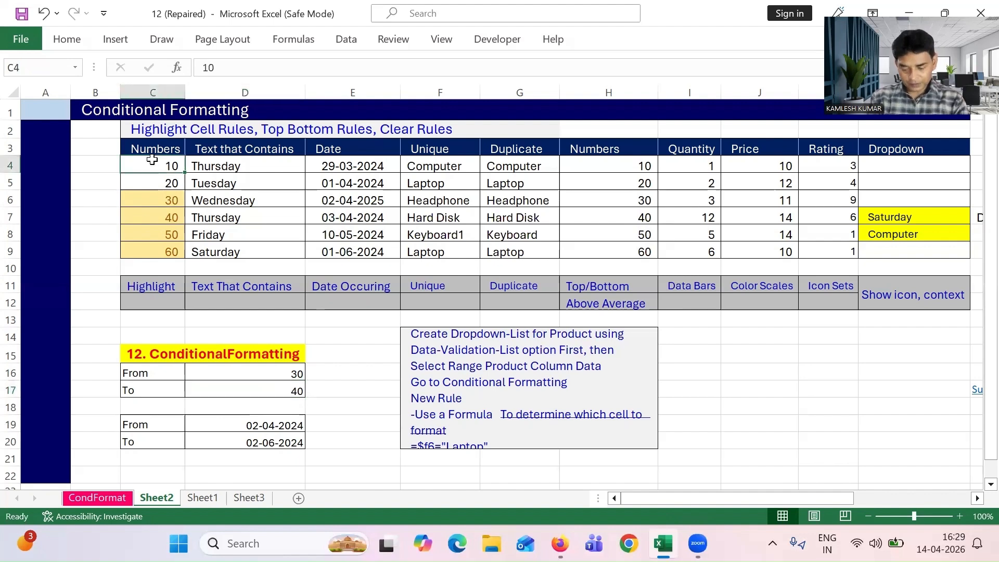
pyautogui.hotkey('shift', 'Down')
pyautogui.hotkey('shift', 'Down')
pyautogui.hotkey('shift', 'Down')
pyautogui.hotkey('shift', 'Down')
pyautogui.hotkey('shift', 'Down')
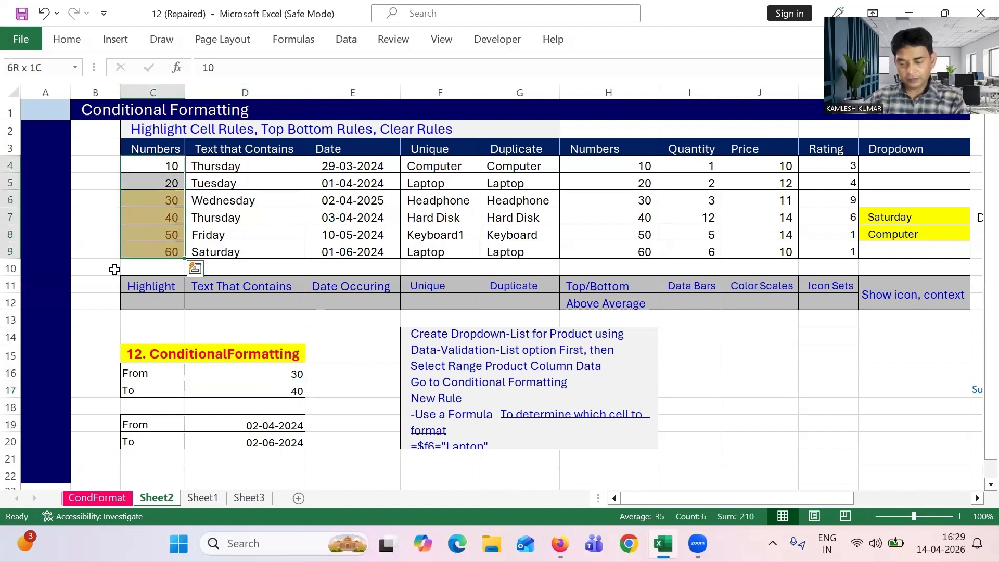
pyautogui.click(71, 43)
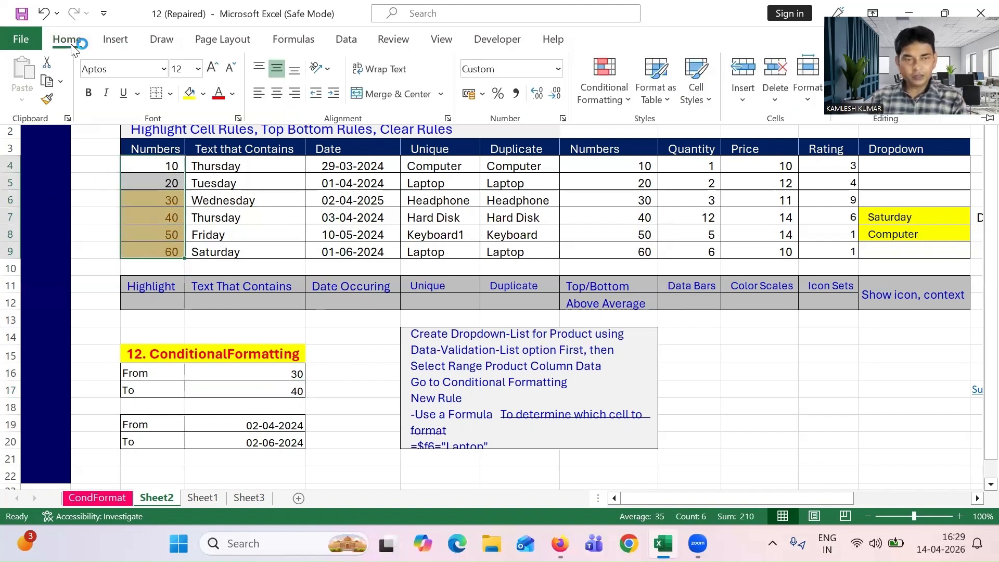
pyautogui.click(611, 101)
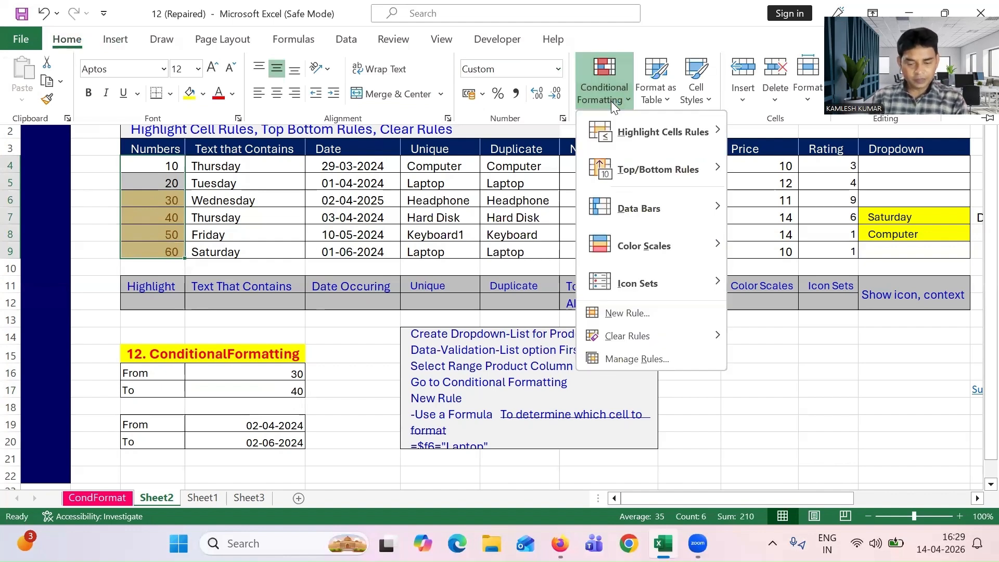
pyautogui.click(640, 358)
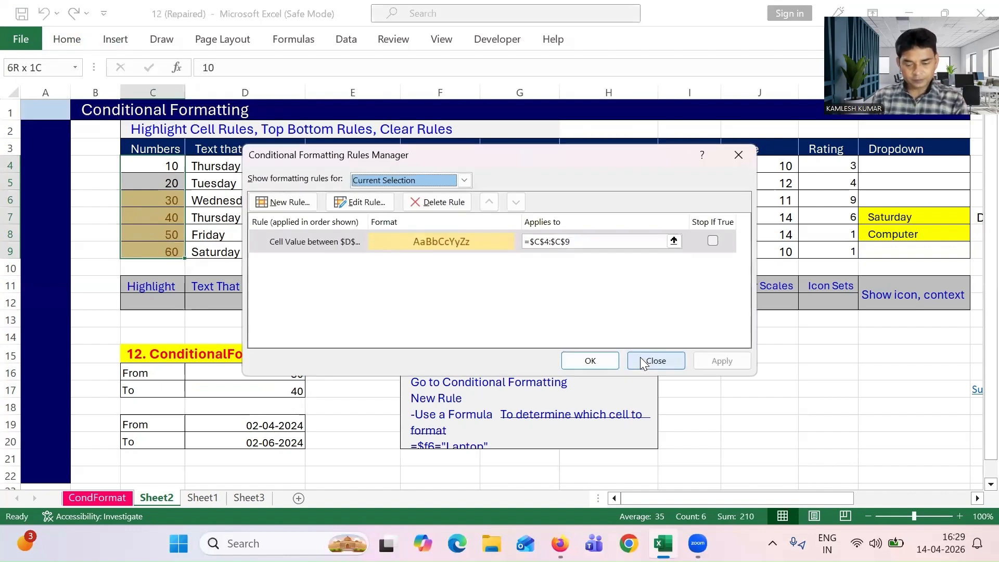
pyautogui.click(364, 202)
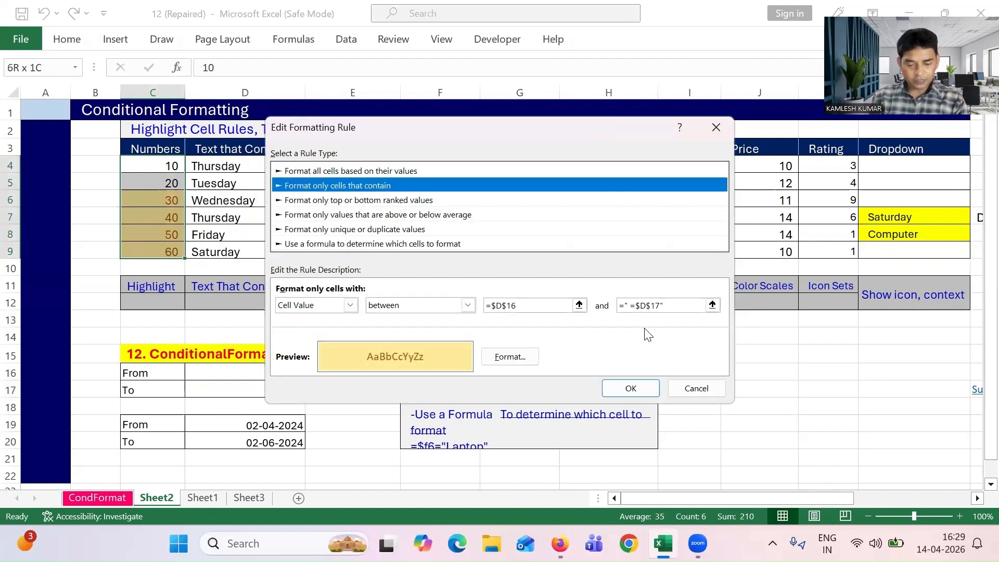
# Step: Correct the rule's upper limit to =$D$17 by removing the stray quotes and extra equals sign, and apply the change
pyautogui.click(675, 306)
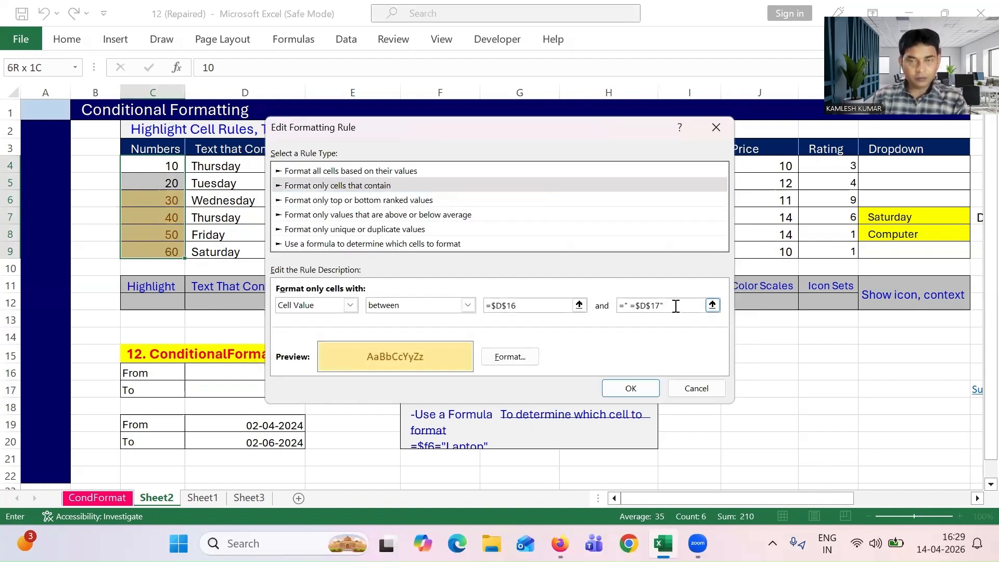
pyautogui.press('BackSpace')
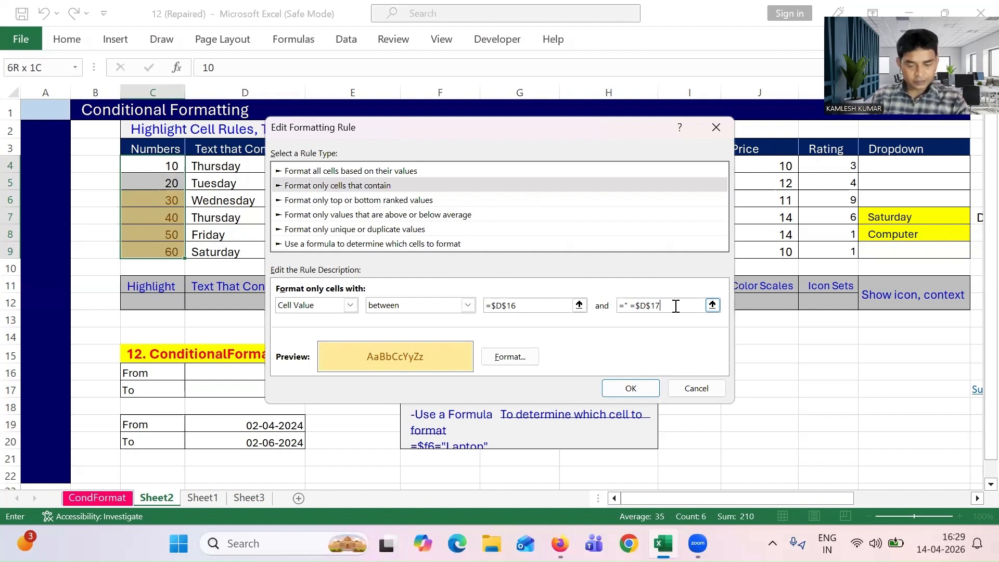
pyautogui.click(631, 306)
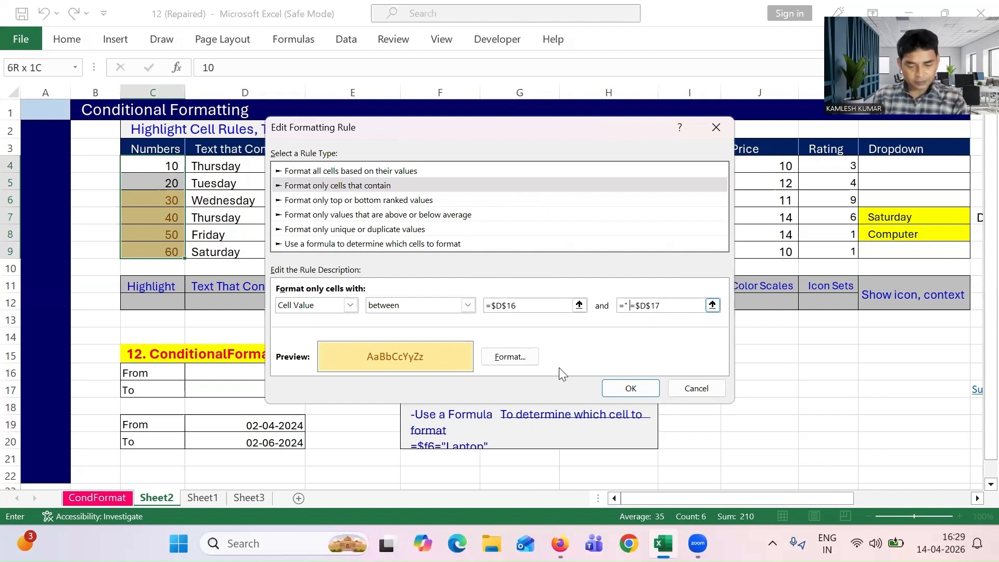
pyautogui.press('BackSpace')
pyautogui.press('BackSpace')
pyautogui.press('BackSpace')
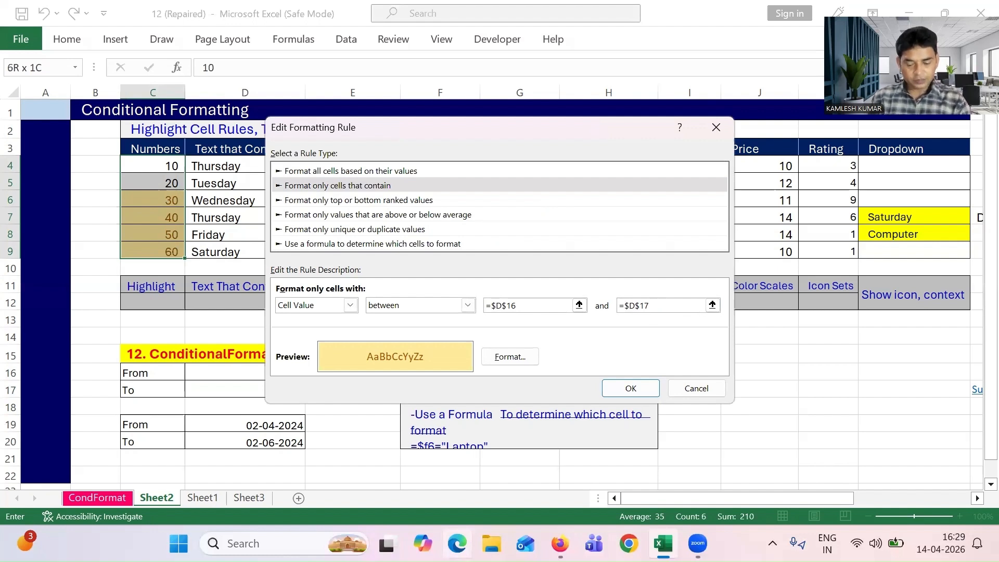
pyautogui.click(648, 390)
pyautogui.click(722, 361)
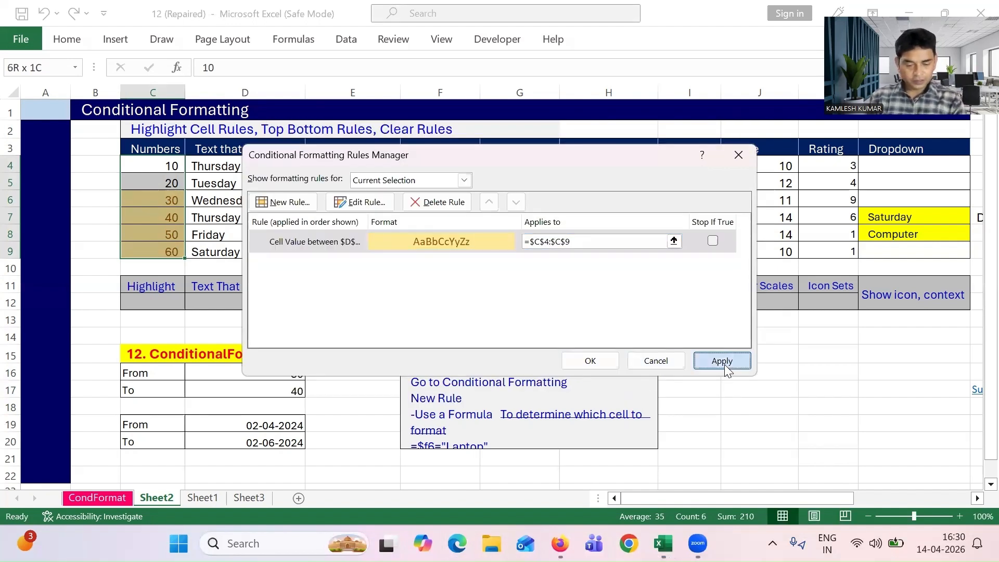
pyautogui.click(590, 361)
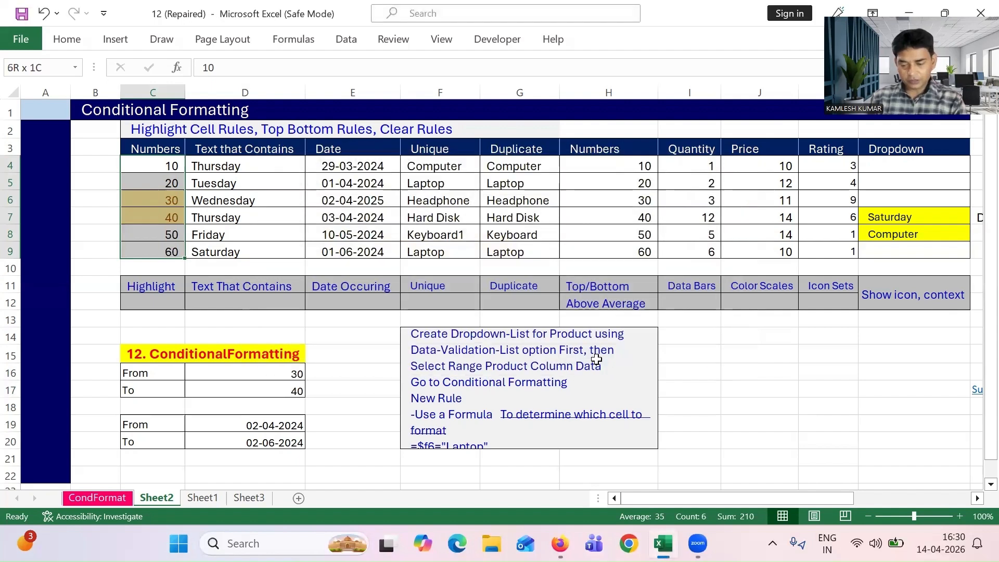
pyautogui.click(353, 357)
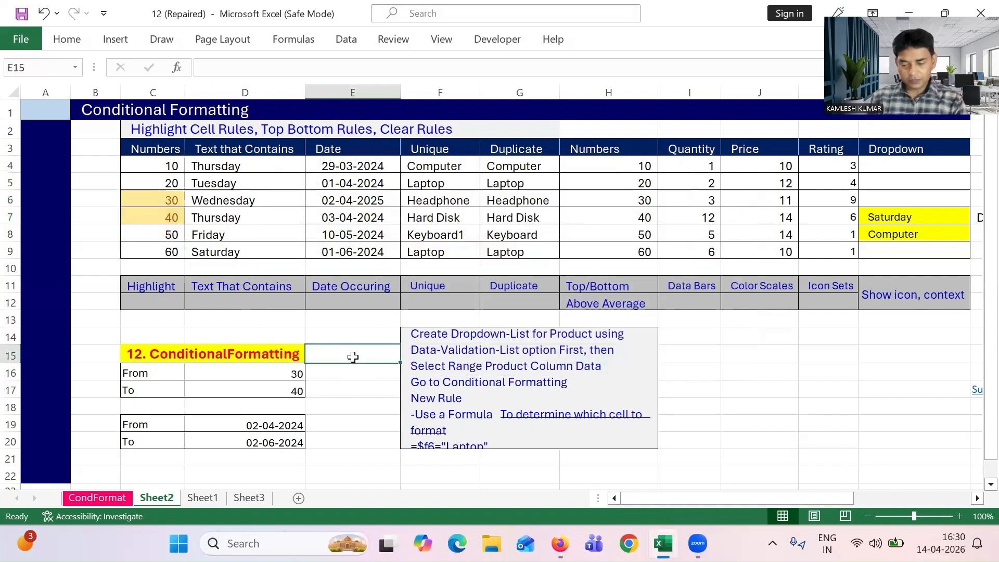
# Step: Set the numeric From value in cell D16 to 20 and the To value in cell D17 to 50
pyautogui.click(176, 202)
pyautogui.click(177, 211)
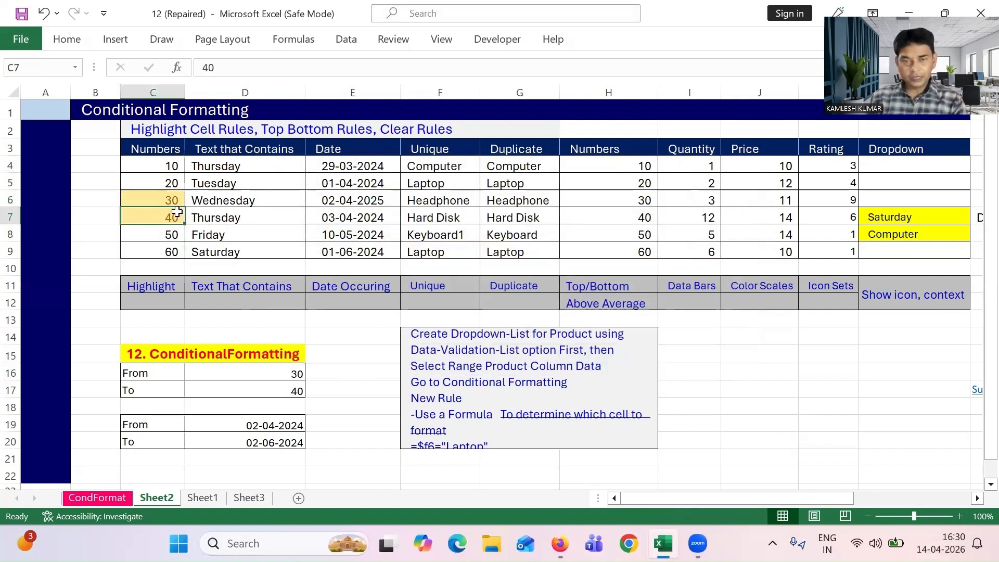
pyautogui.click(286, 371)
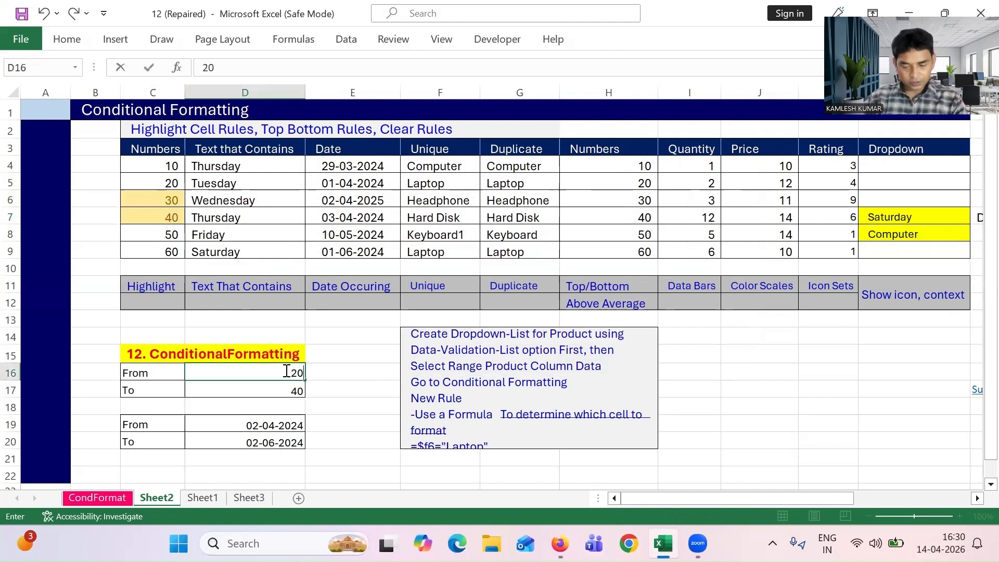
pyautogui.press('Return')
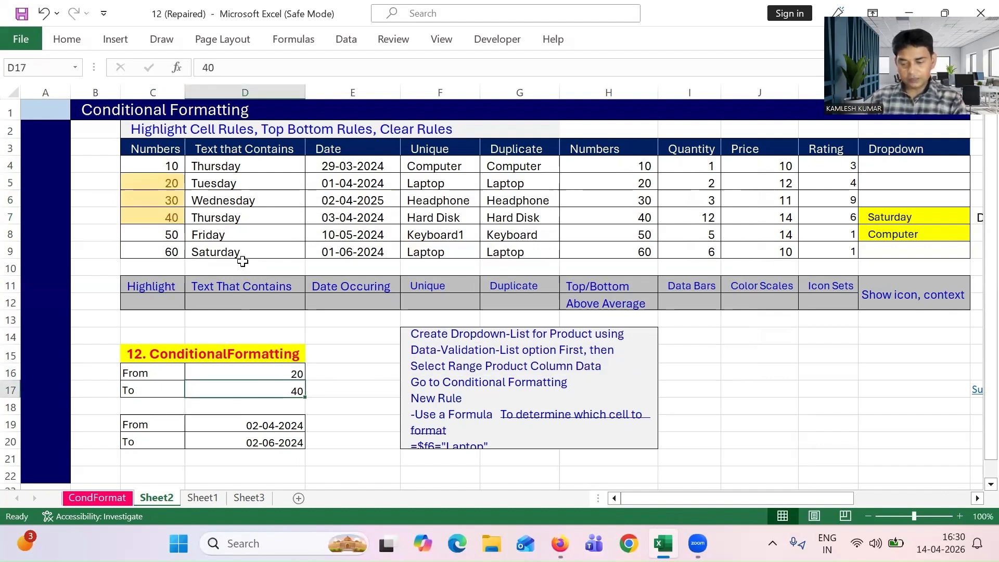
pyautogui.write('50')
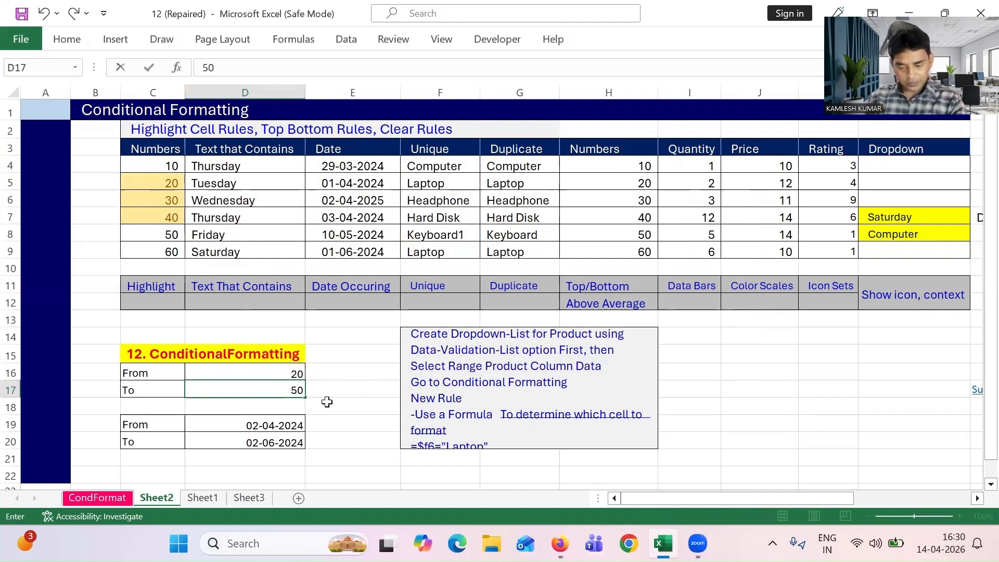
pyautogui.press('Return')
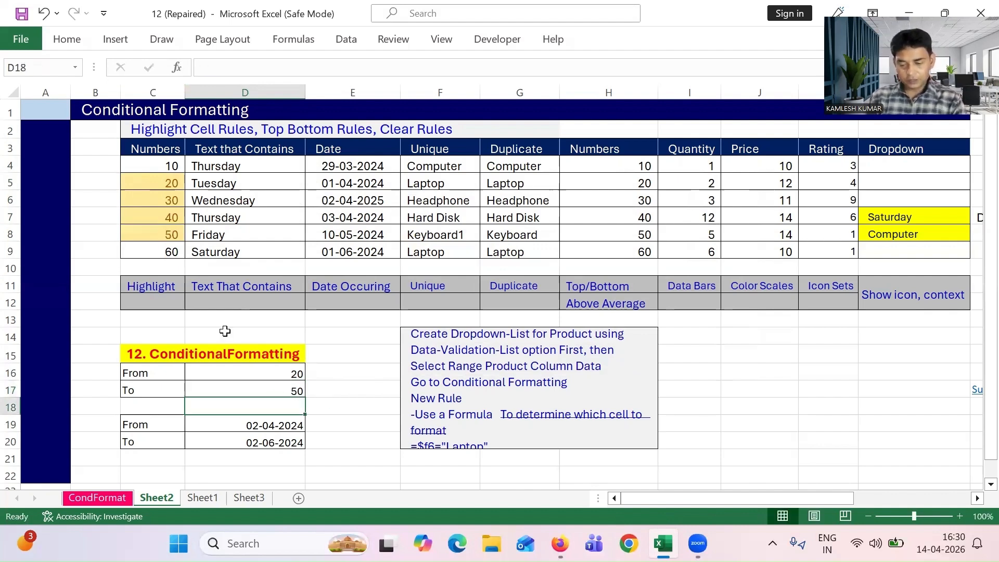
# Step: Set the numeric From value in cell D16 to 10
pyautogui.click(270, 373)
pyautogui.write('10')
pyautogui.press('Return')
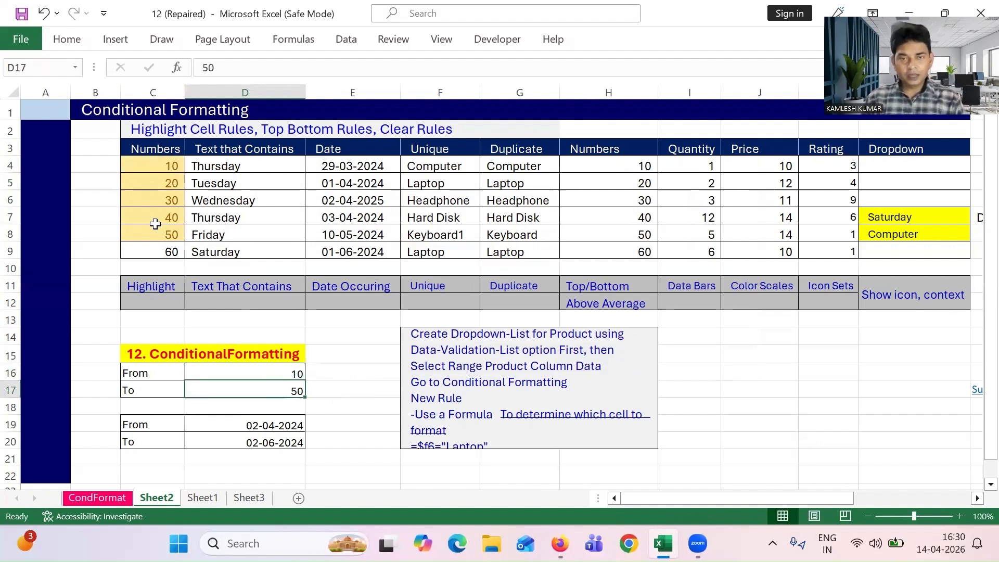
# Step: Start a Text That Contains highlight rule on the weekday cells D4:D9, matching the text Thursday
pyautogui.click(250, 161)
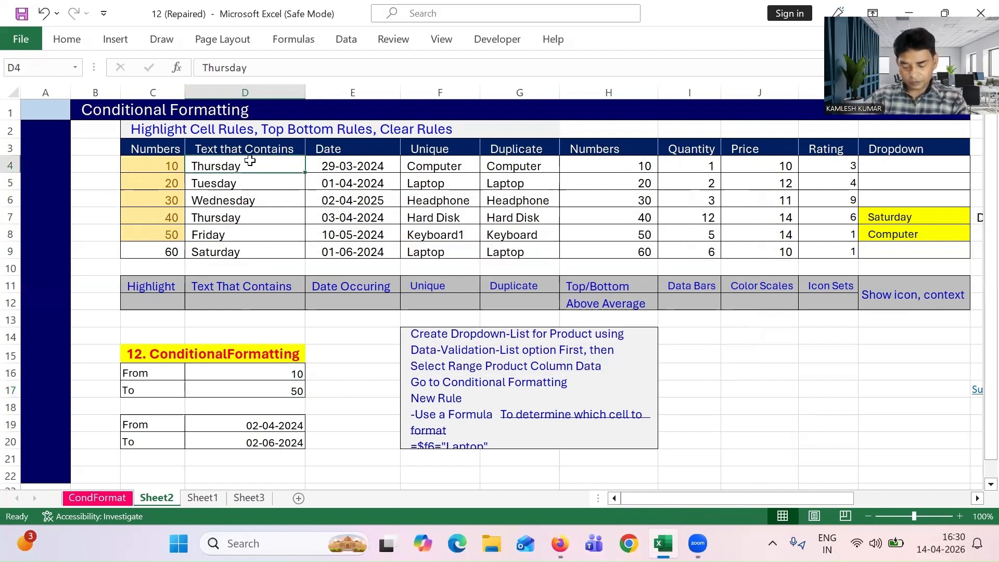
pyautogui.hotkey('shift', 'Down')
pyautogui.hotkey('shift', 'Down')
pyautogui.hotkey('shift', 'Down')
pyautogui.hotkey('shift', 'Down')
pyautogui.hotkey('shift', 'Down')
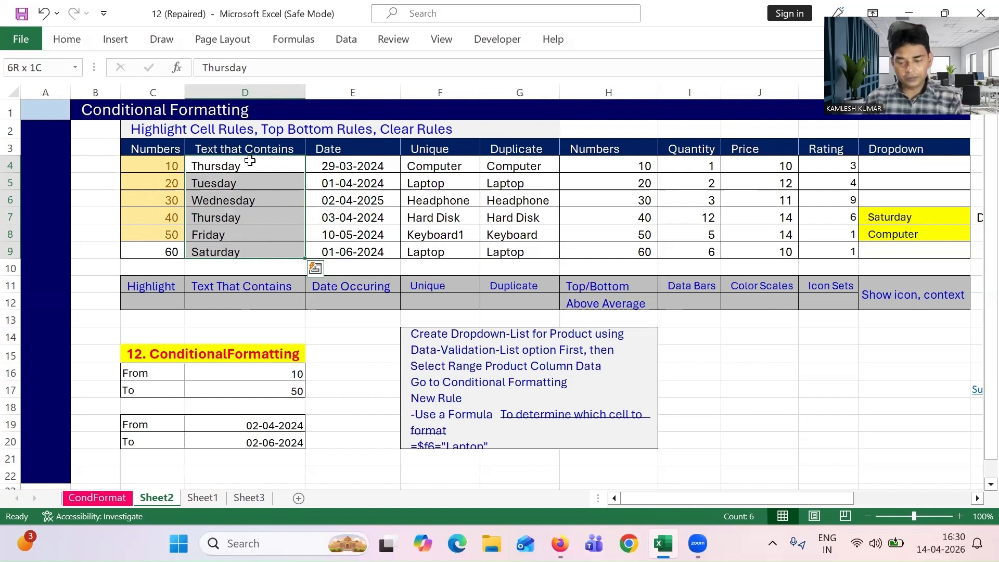
pyautogui.click(71, 44)
pyautogui.click(622, 104)
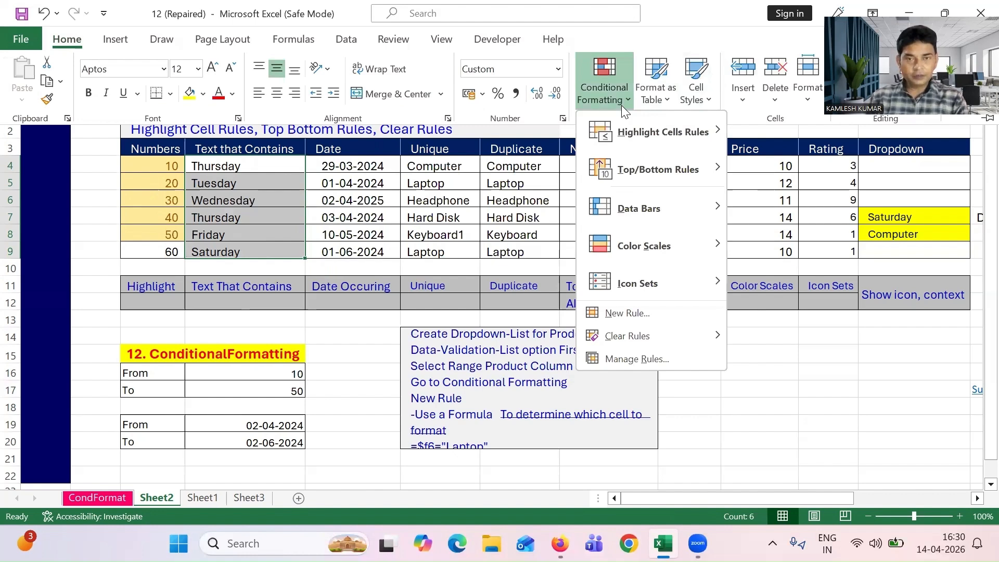
pyautogui.moveTo(666, 133)
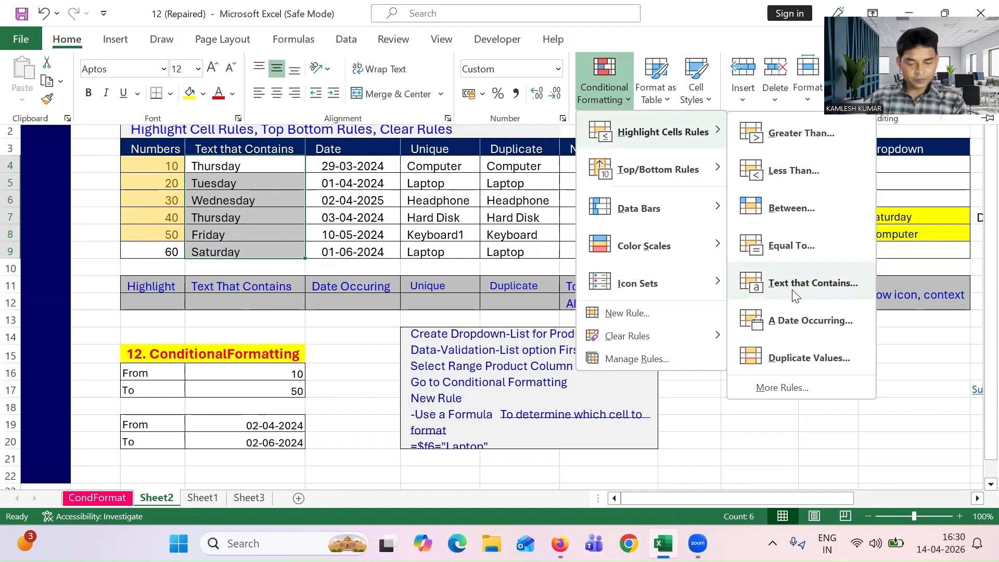
pyautogui.click(794, 292)
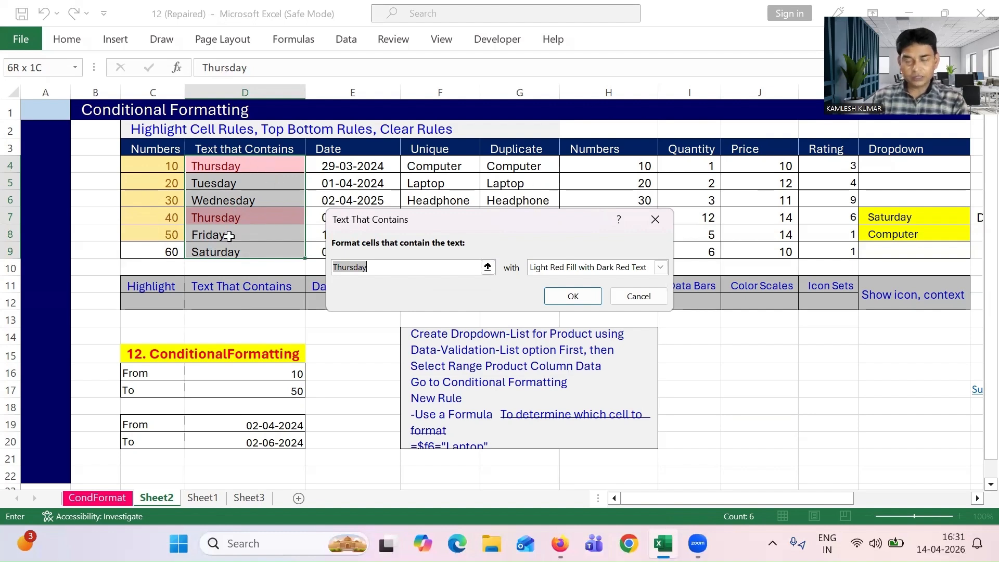
# Step: Format the cells containing Thursday with Green Fill with Dark Green Text and apply the rule
pyautogui.click(660, 267)
pyautogui.click(613, 304)
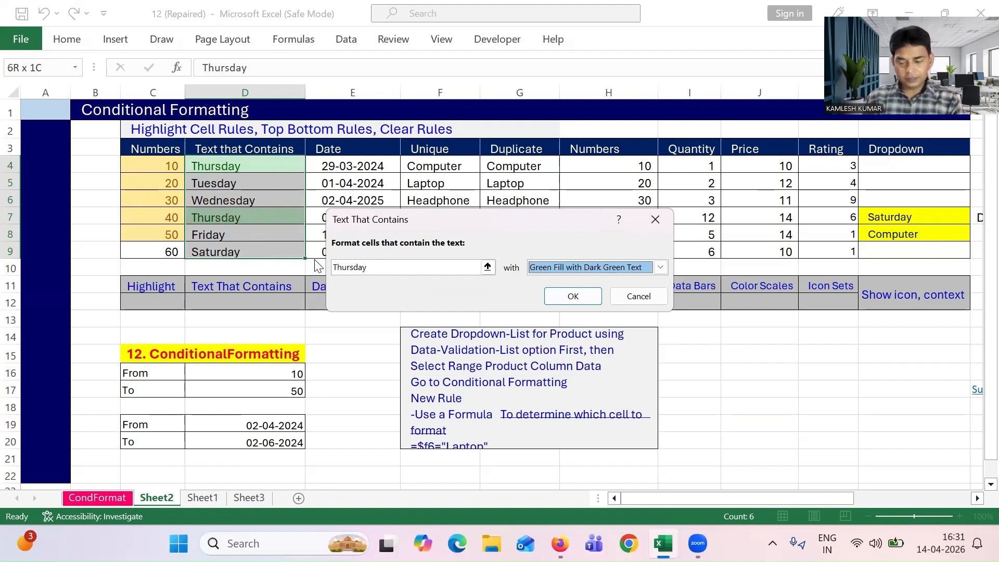
pyautogui.click(573, 296)
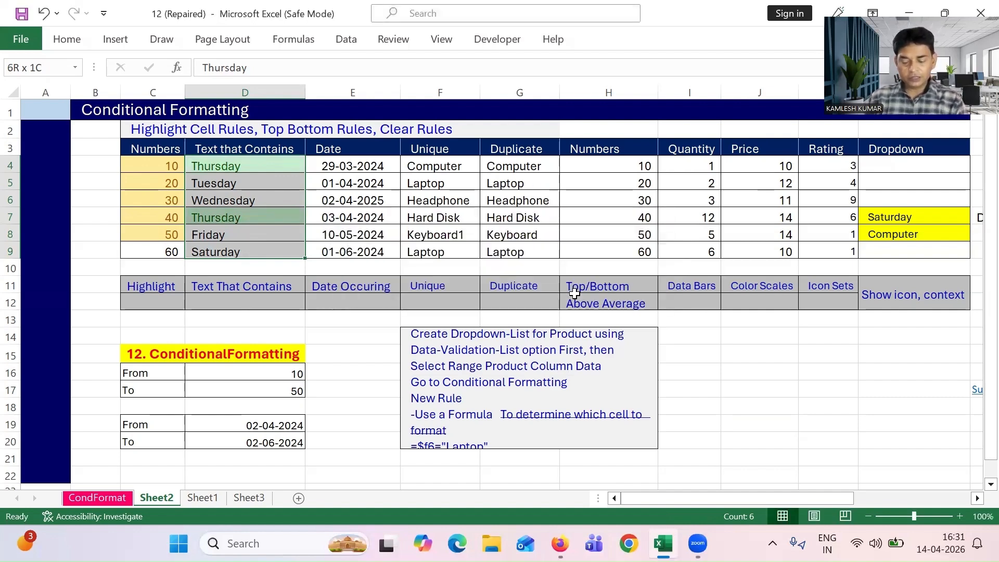
pyautogui.click(283, 170)
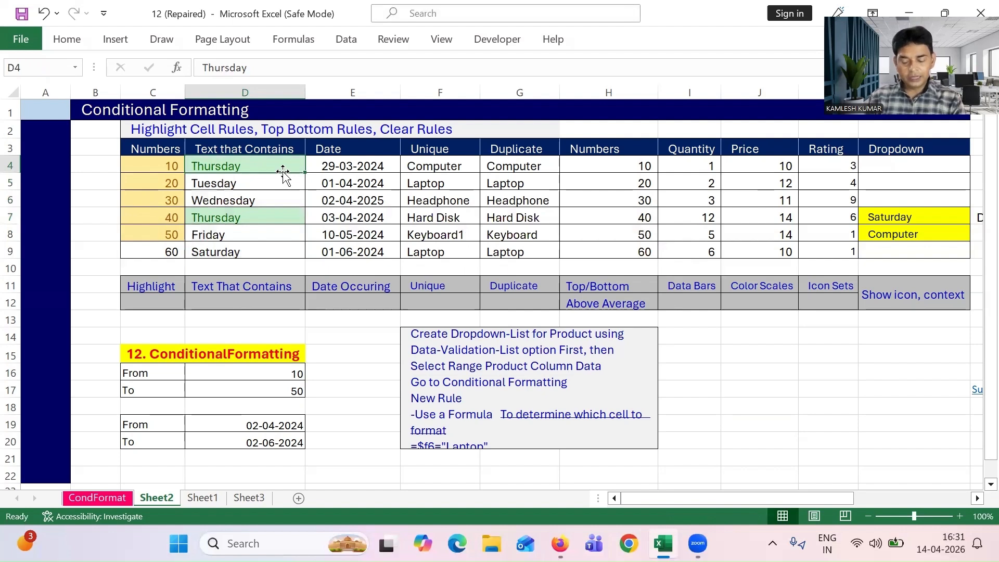
pyautogui.click(283, 215)
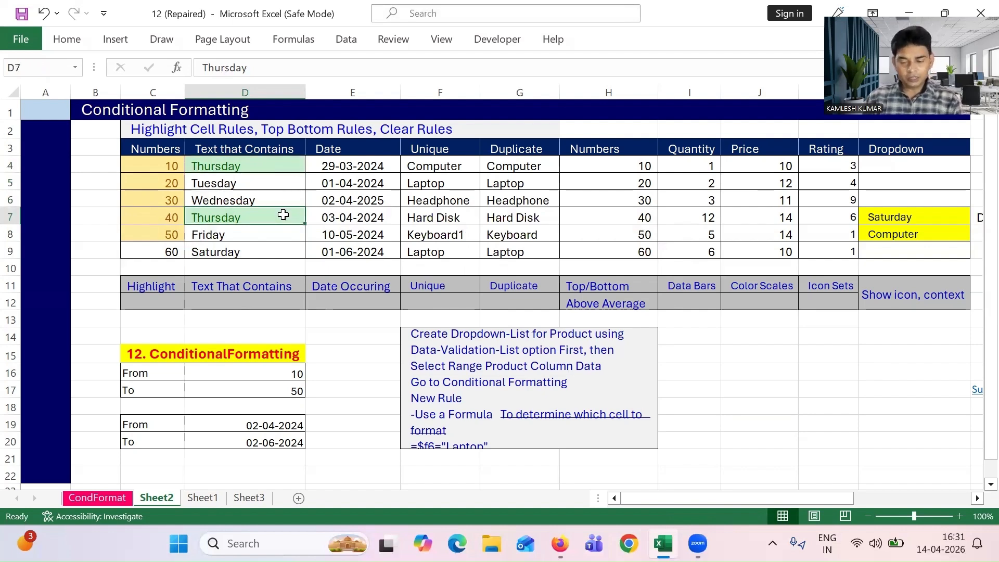
# Step: Open the existing text rule on cells D4:D9 for editing in the Conditional Formatting Rules Manager
pyautogui.click(264, 163)
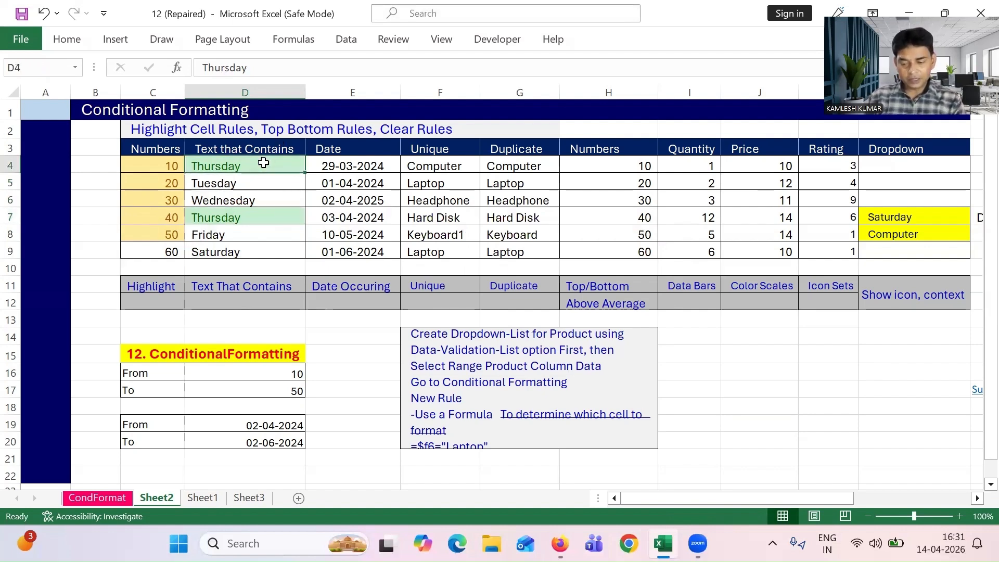
pyautogui.hotkey('shift', 'Down')
pyautogui.hotkey('shift', 'Down')
pyautogui.hotkey('shift', 'Down')
pyautogui.hotkey('shift', 'Down')
pyautogui.hotkey('shift', 'Down')
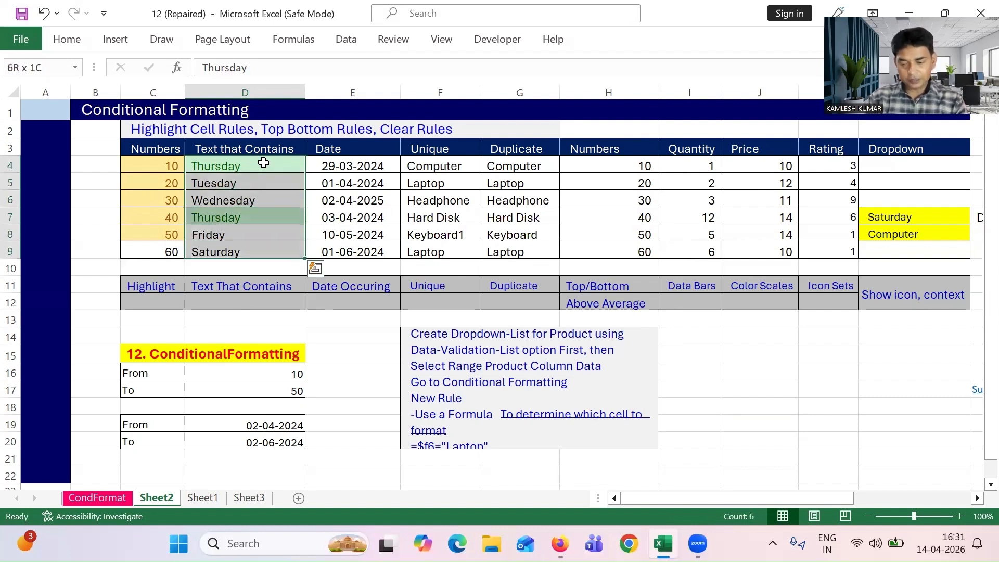
pyautogui.click(67, 39)
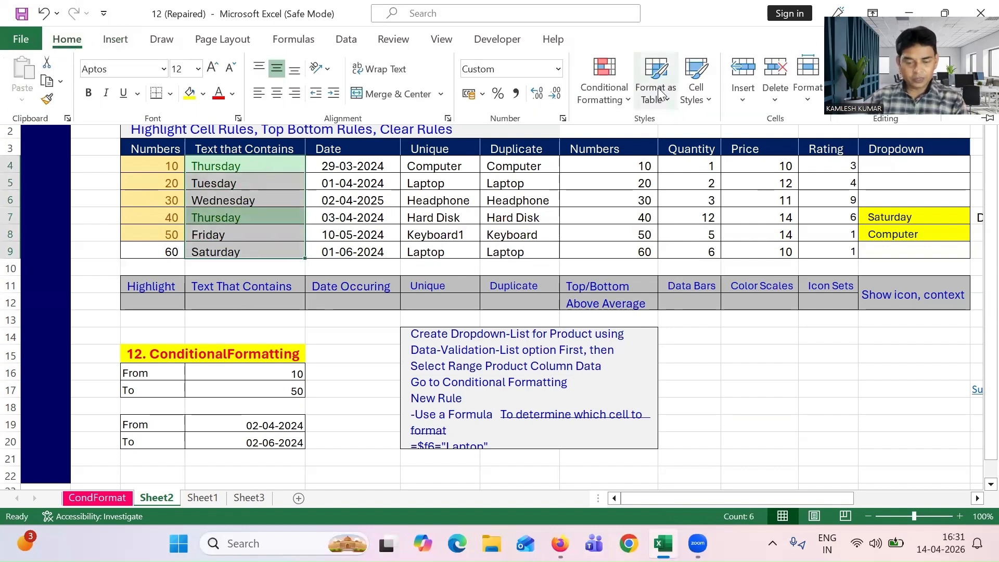
pyautogui.click(628, 97)
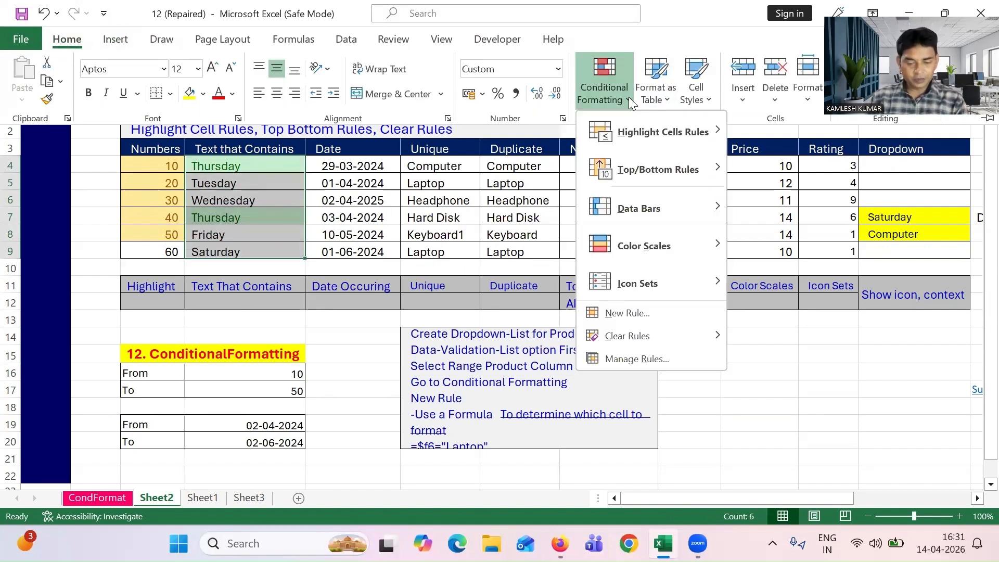
pyautogui.click(636, 359)
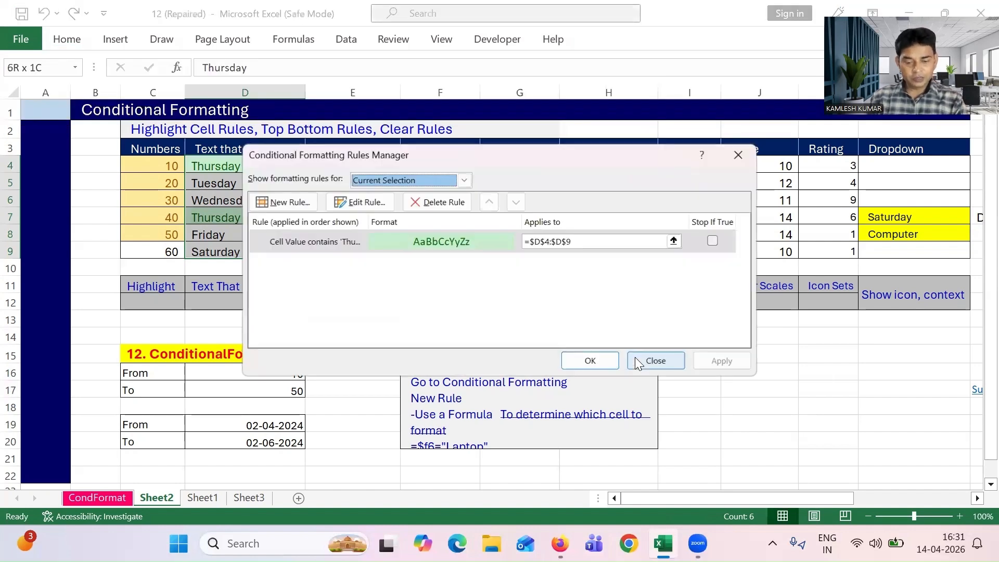
pyautogui.click(358, 203)
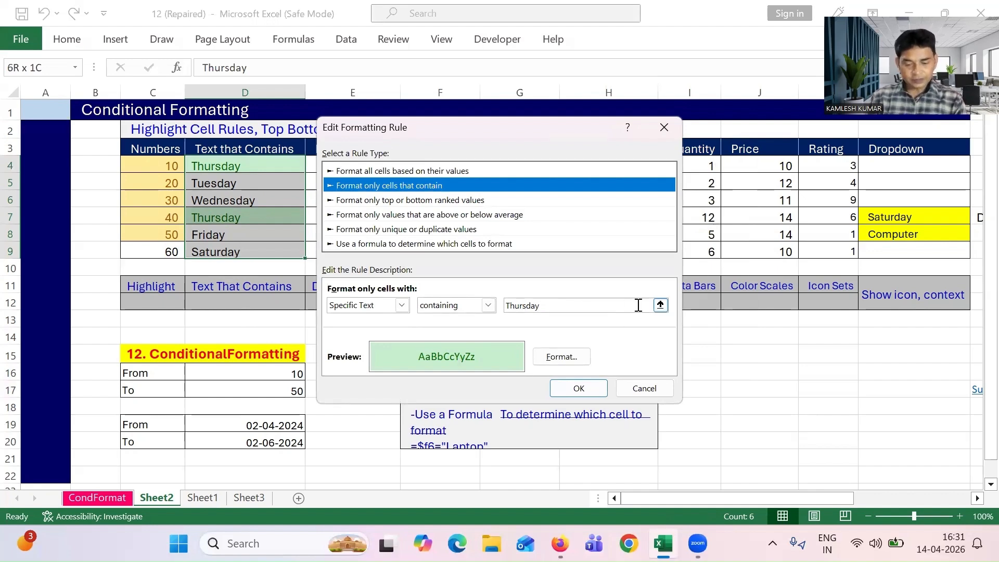
# Step: Replace the rule's fixed text with a reference to the dropdown cell, =$L$7, and apply the change
pyautogui.click(618, 304)
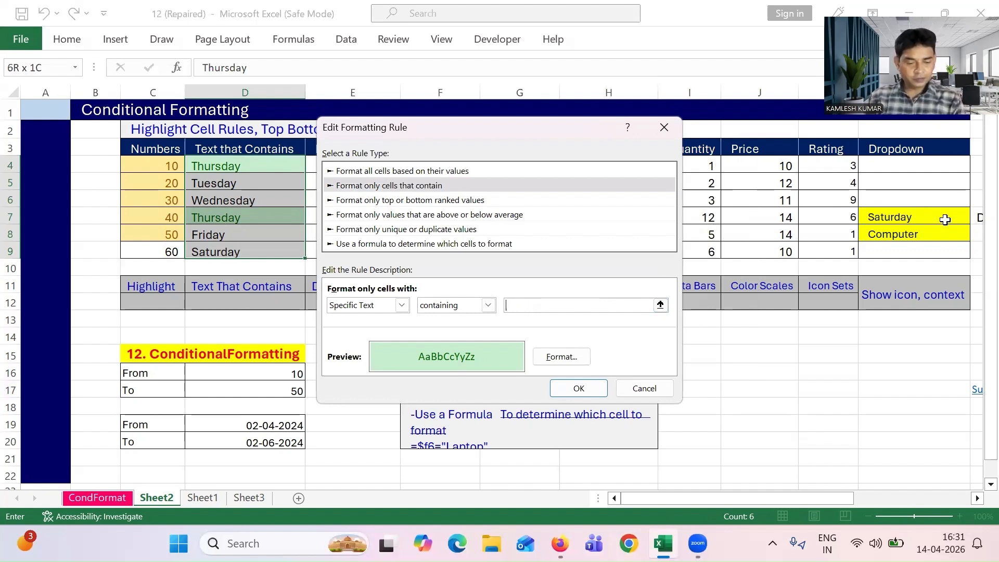
pyautogui.click(915, 219)
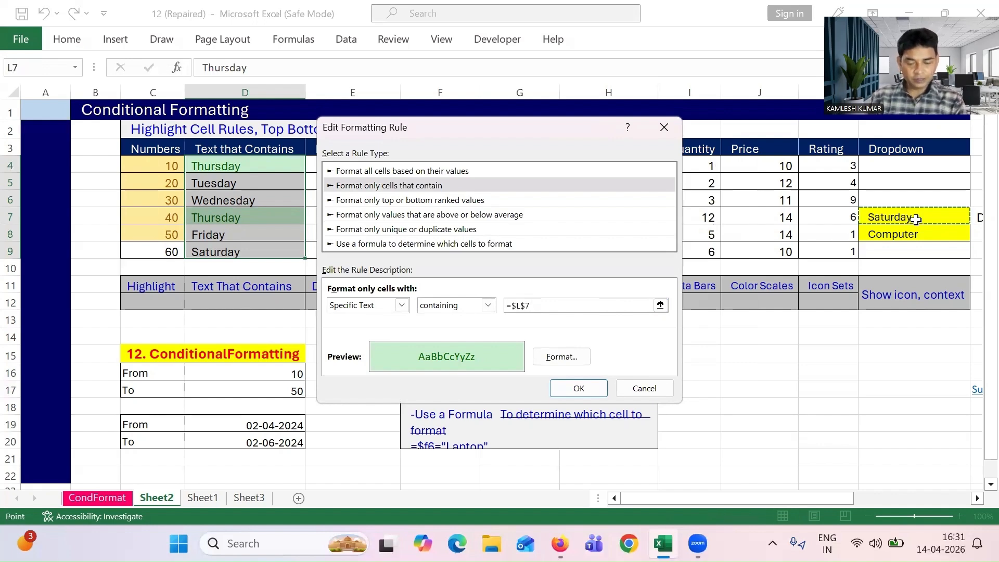
pyautogui.click(579, 389)
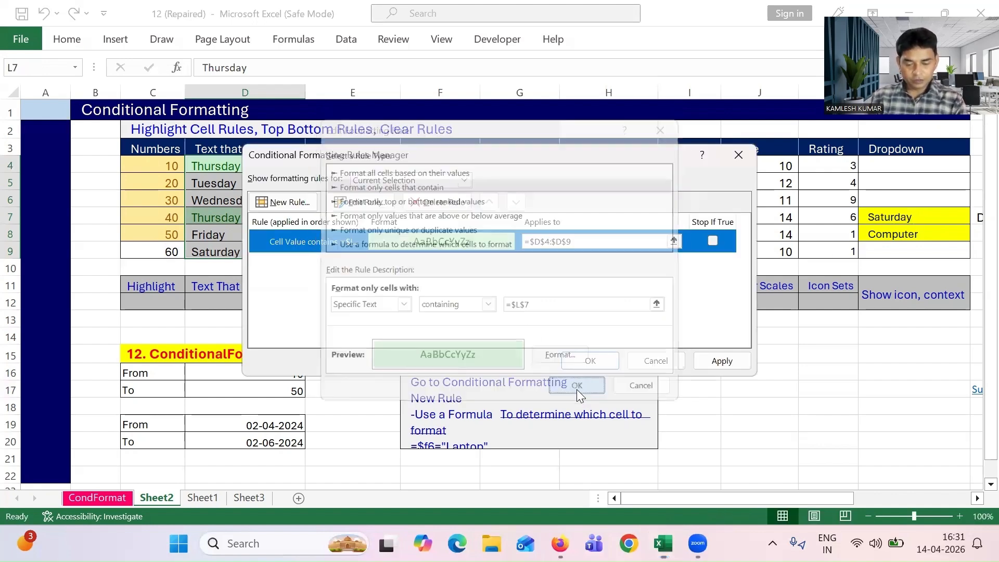
pyautogui.click(721, 361)
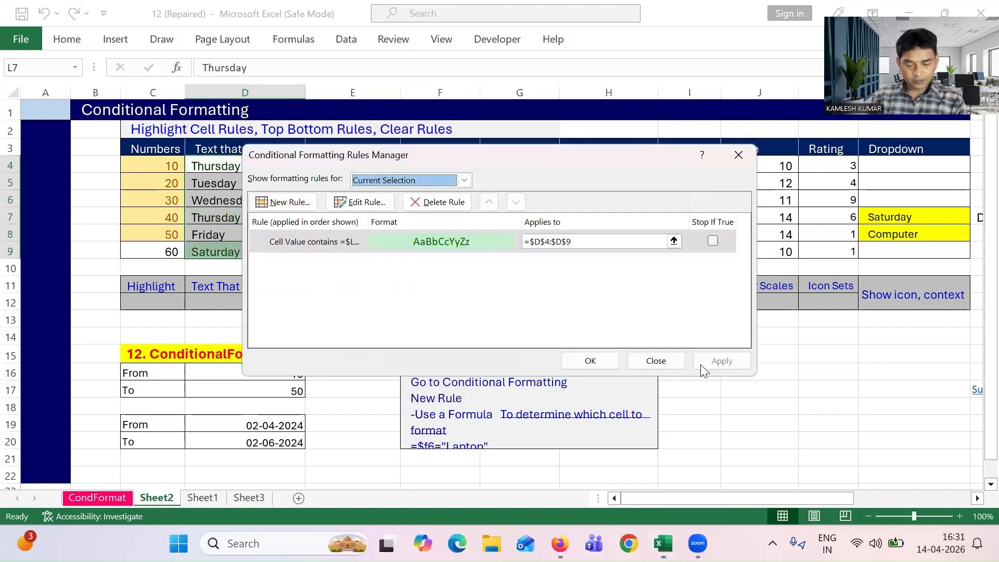
pyautogui.click(590, 361)
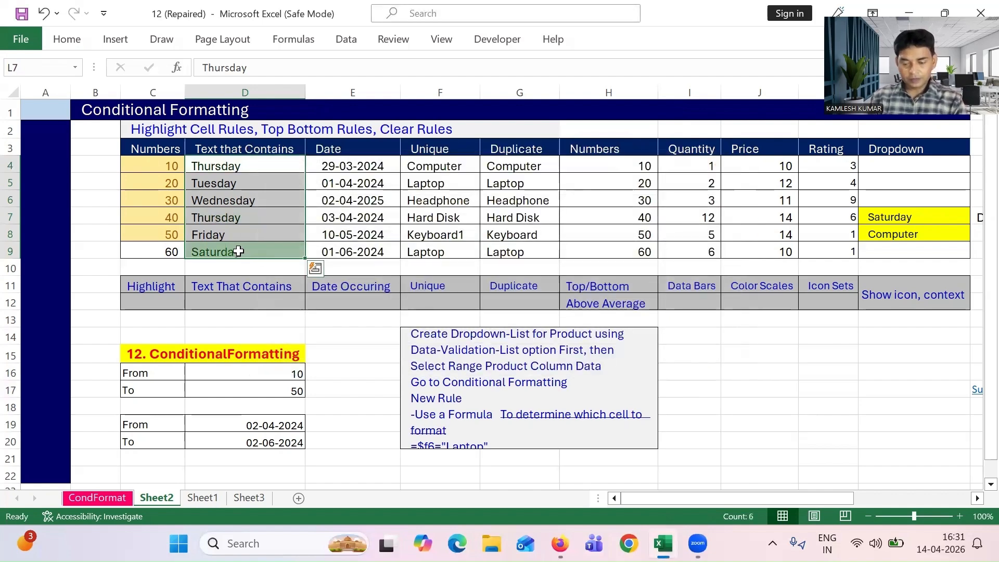
pyautogui.click(238, 251)
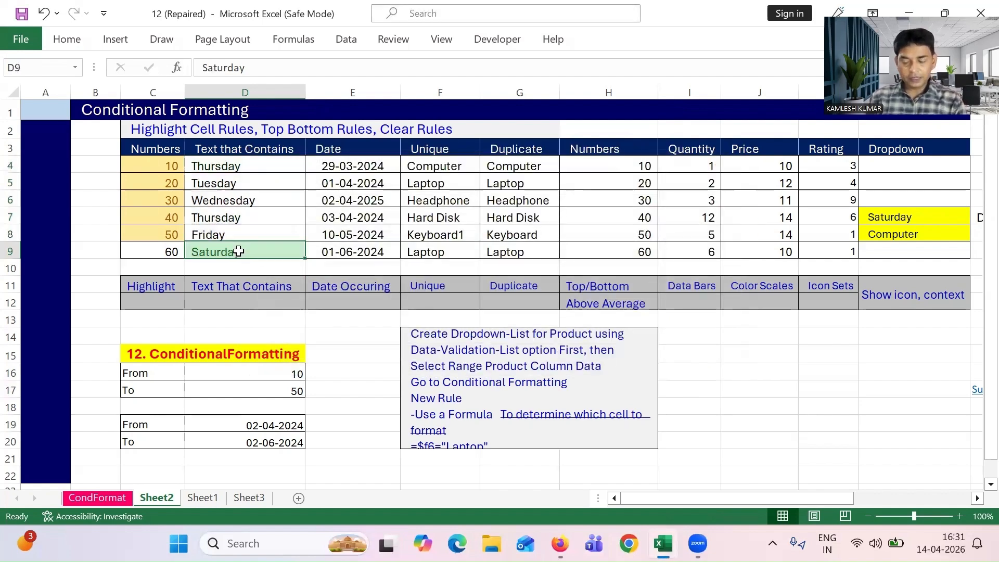
# Step: Test the text rule by choosing Friday, Wednesday and finally Tuesday from the dropdown list in cell L7
pyautogui.click(932, 219)
pyautogui.click(976, 216)
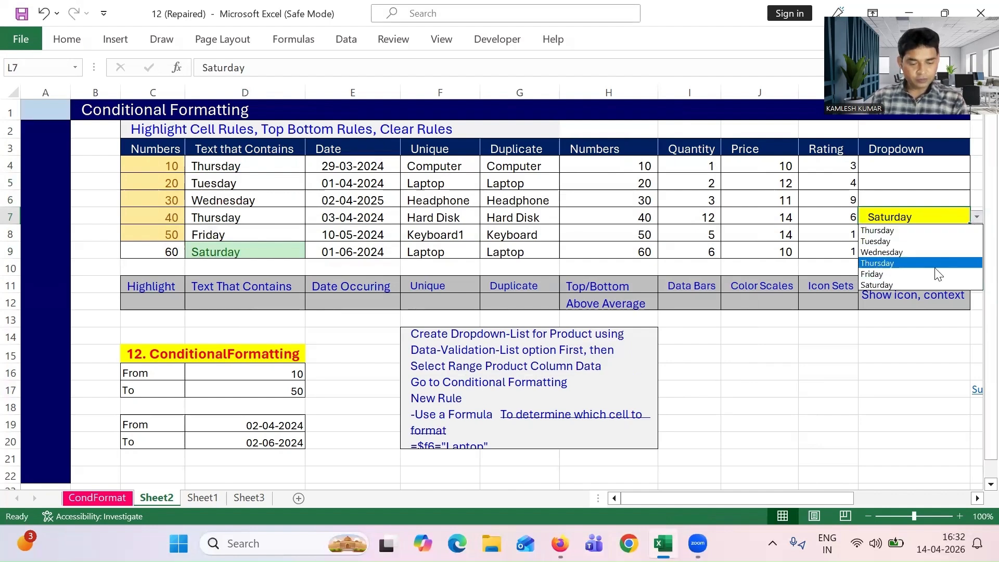
pyautogui.click(920, 273)
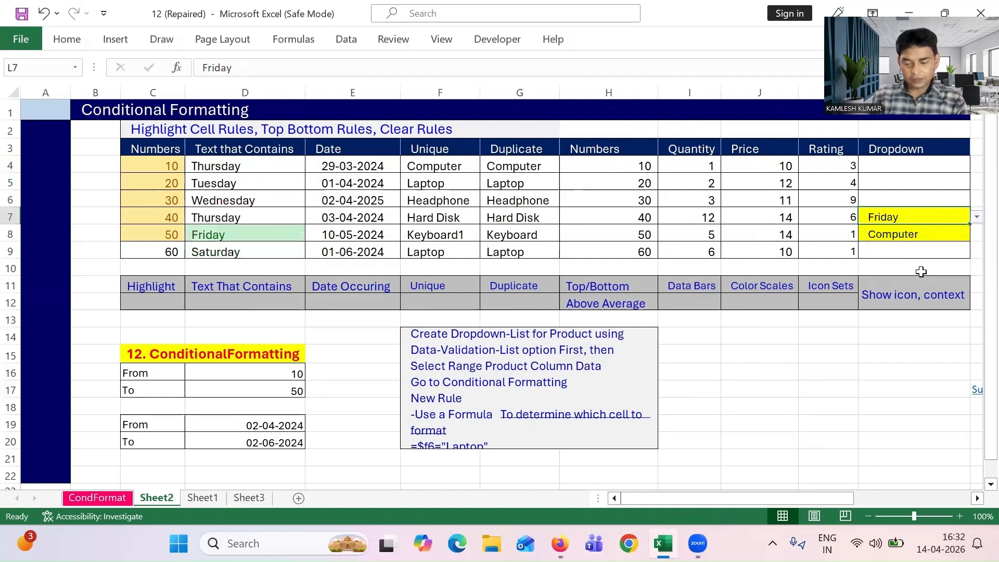
pyautogui.click(977, 217)
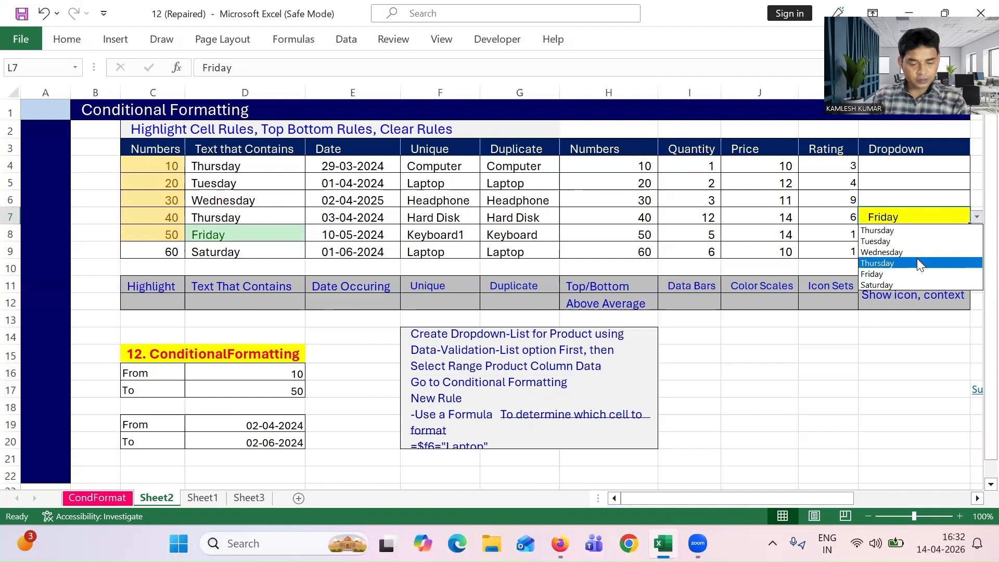
pyautogui.click(884, 252)
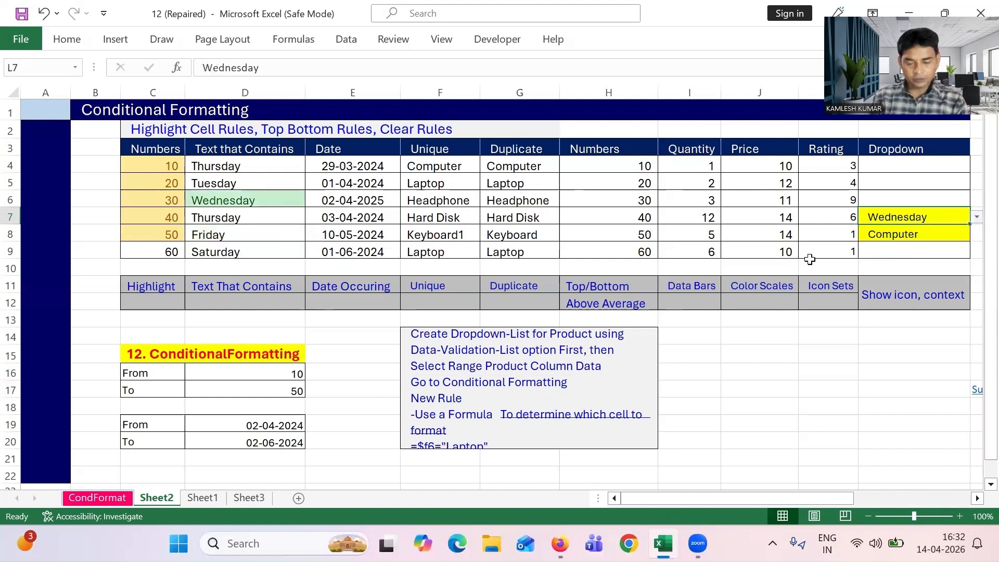
pyautogui.click(976, 217)
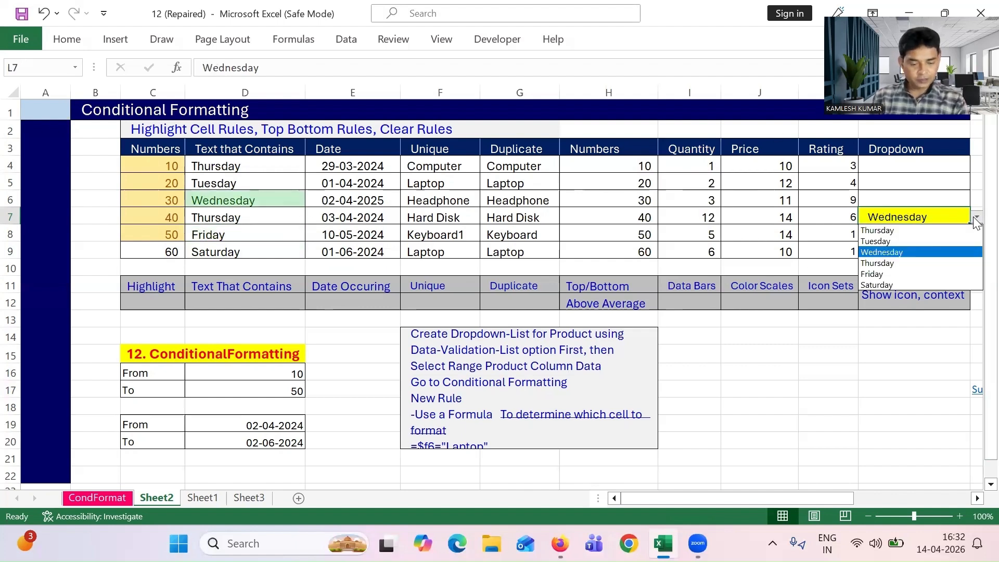
pyautogui.click(916, 241)
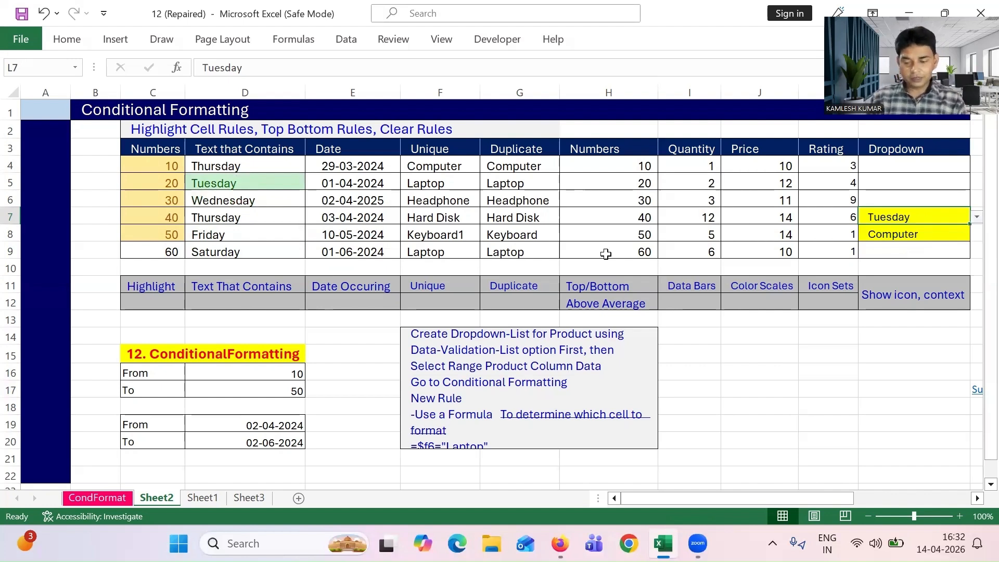
# Step: Start a Between highlight rule on the dates in E4:E9, keeping the From and To date cells uncovered
pyautogui.click(353, 165)
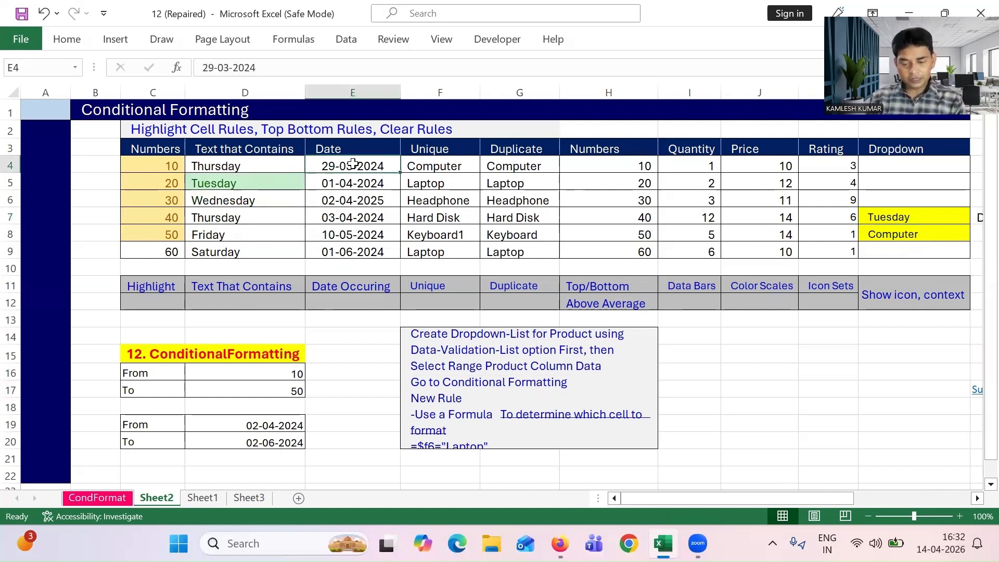
pyautogui.hotkey('shift', 'Down')
pyautogui.hotkey('shift', 'Down')
pyautogui.hotkey('shift', 'Down')
pyautogui.hotkey('shift', 'Down')
pyautogui.hotkey('shift', 'Down')
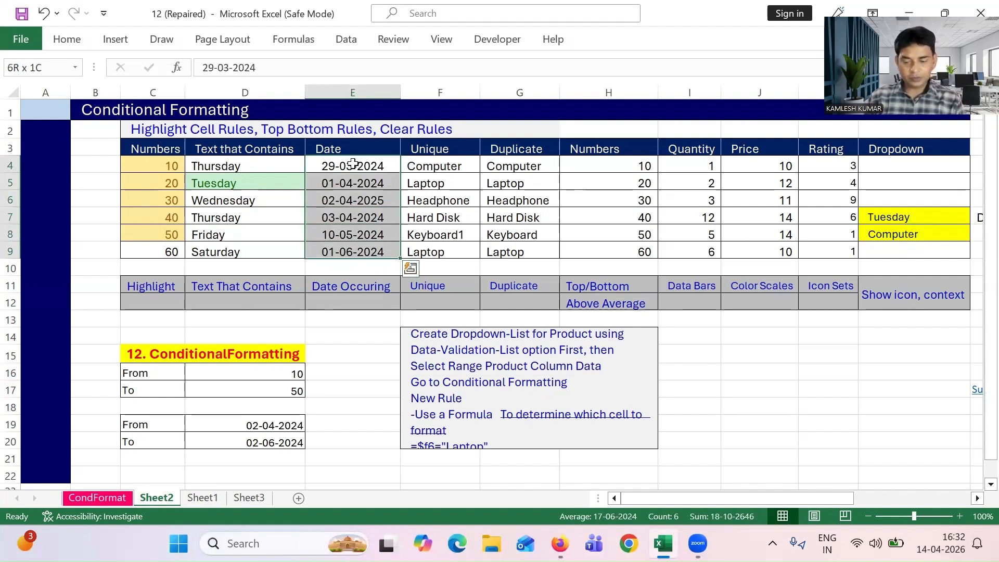
pyautogui.click(69, 41)
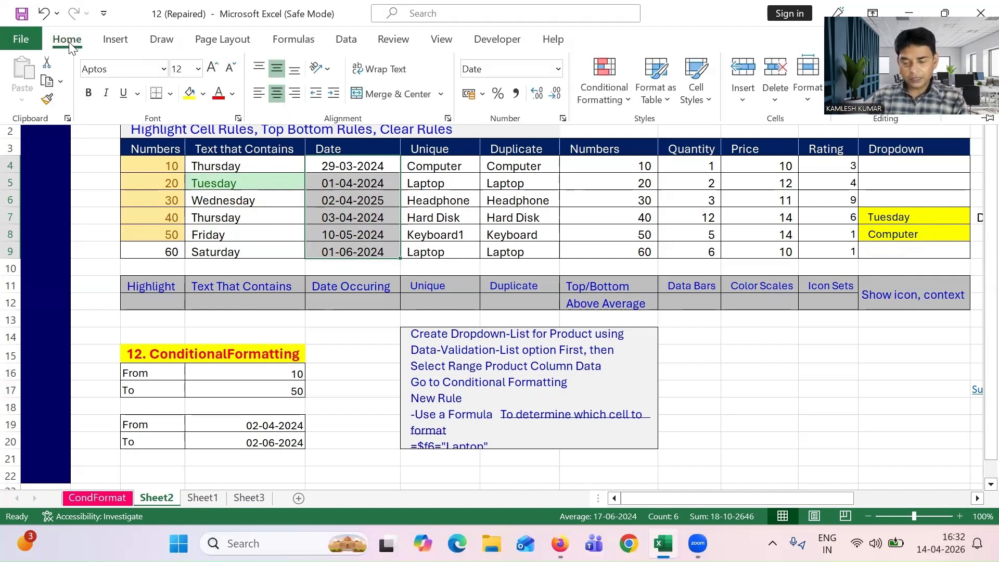
pyautogui.click(622, 102)
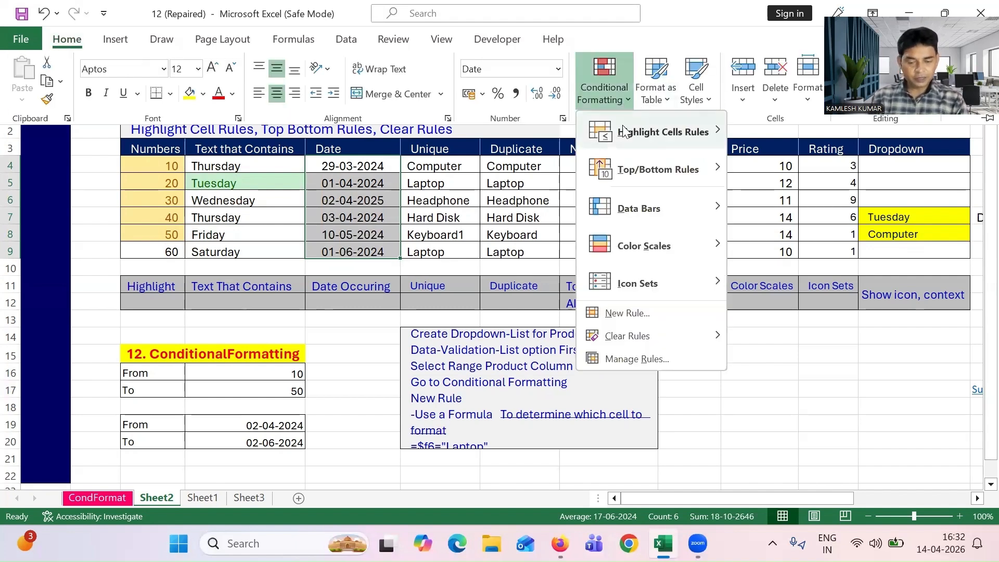
pyautogui.moveTo(645, 139)
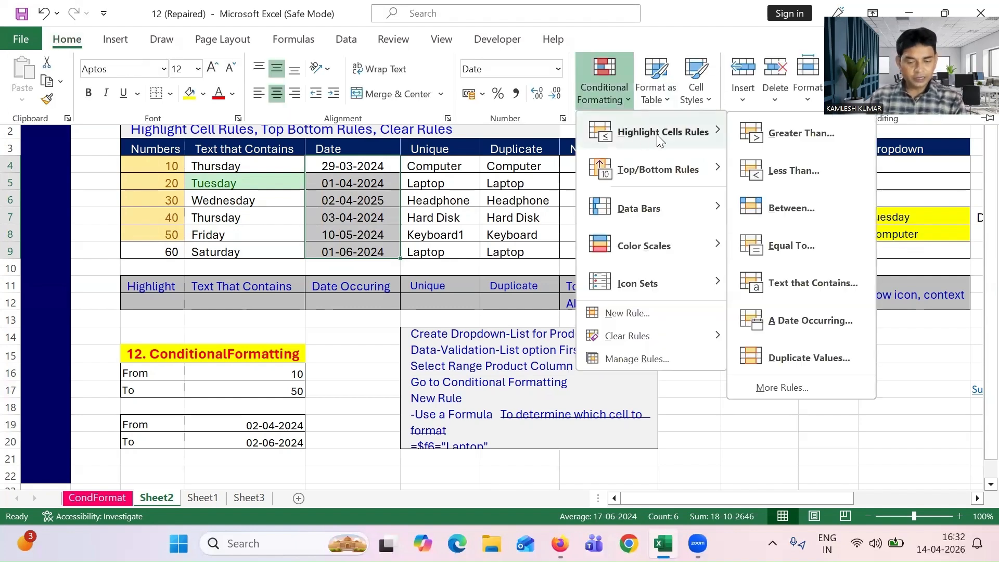
pyautogui.click(800, 207)
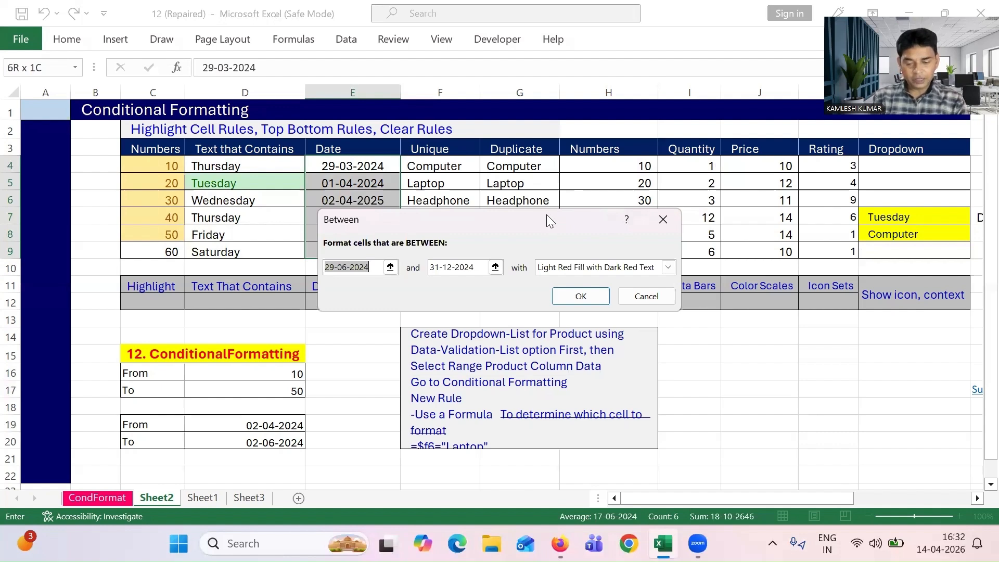
pyautogui.moveTo(546, 214); pyautogui.dragTo(663, 233)
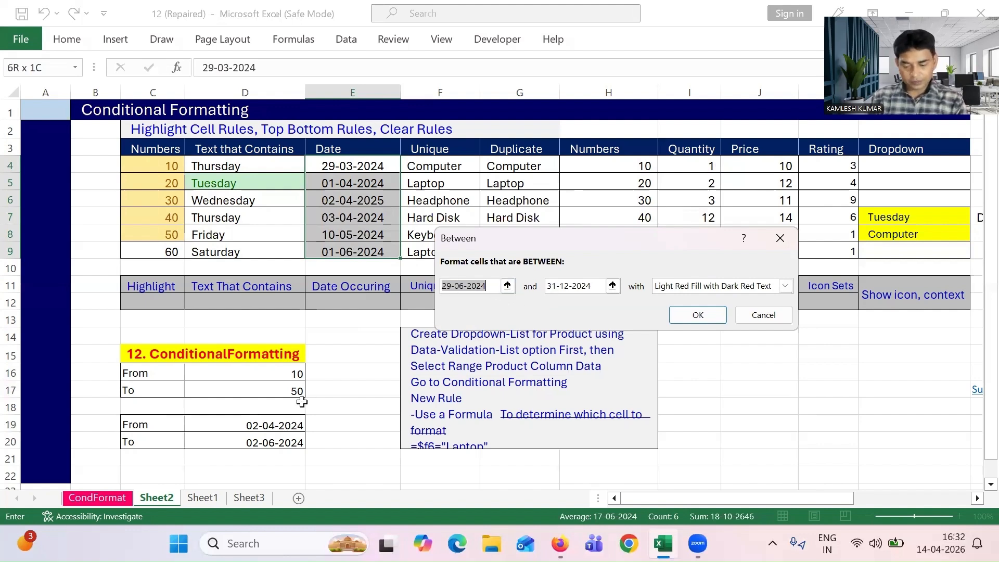
# Step: Set the rule's lower limit to =$D$19 and its upper limit to =$D$20, referencing the From and To date cells
pyautogui.click(274, 424)
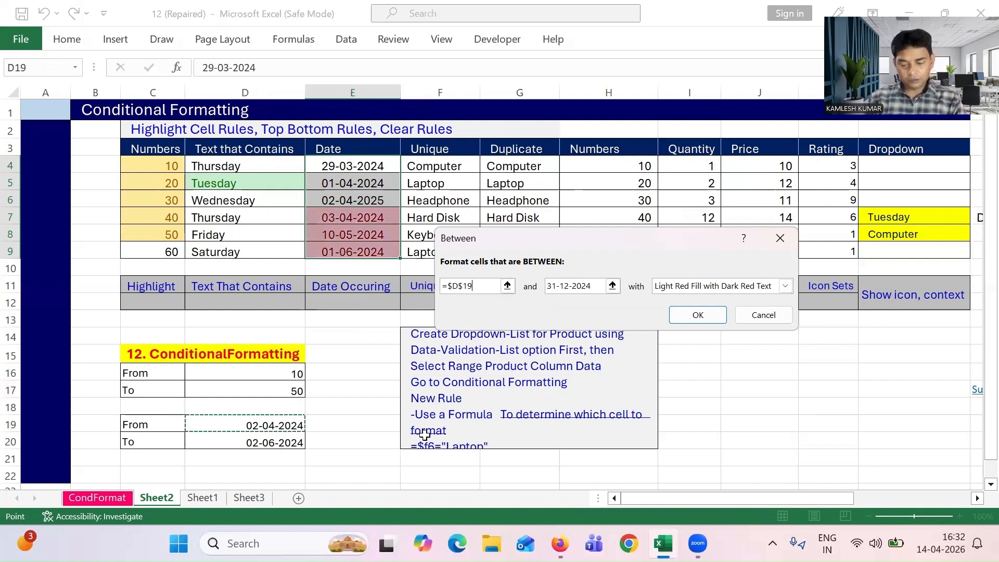
pyautogui.click(598, 286)
pyautogui.press('BackSpace')
pyautogui.press('BackSpace')
pyautogui.press('BackSpace')
pyautogui.press('BackSpace')
pyautogui.press('BackSpace')
pyautogui.press('BackSpace')
pyautogui.press('BackSpace')
pyautogui.press('BackSpace')
pyautogui.press('BackSpace')
pyautogui.press('BackSpace')
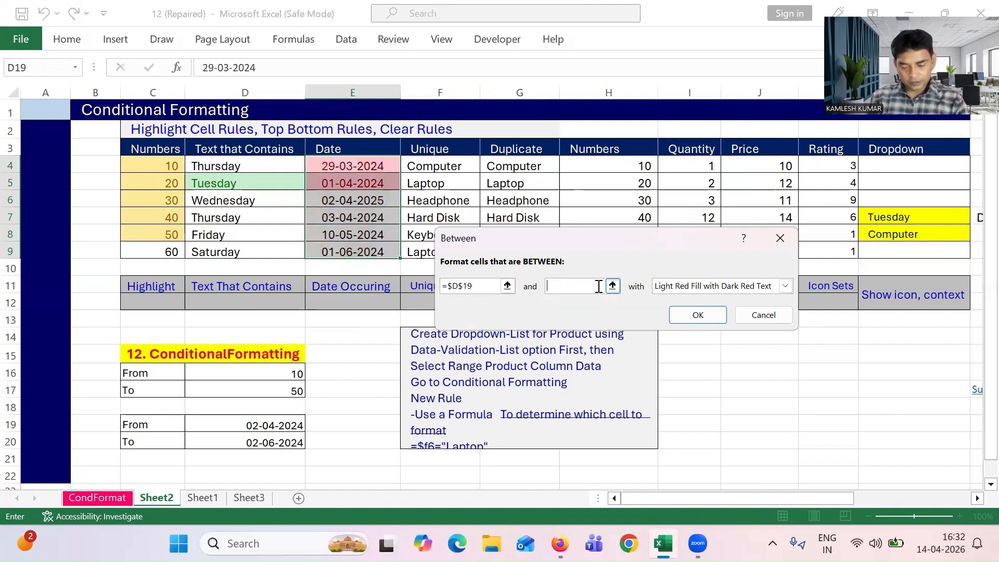
pyautogui.click(281, 443)
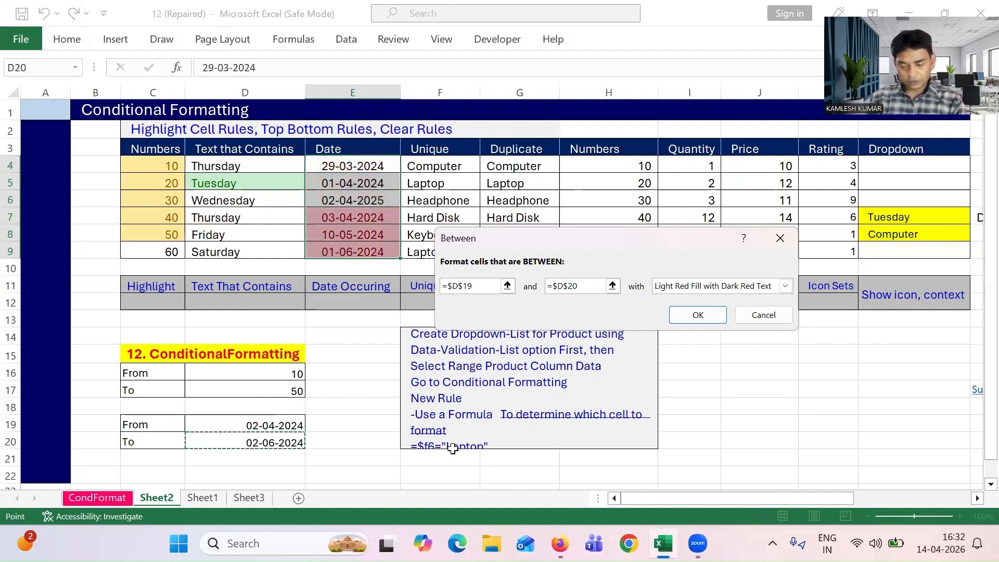
# Step: Format the dates within the limits with Light Red Fill and apply the rule
pyautogui.click(784, 287)
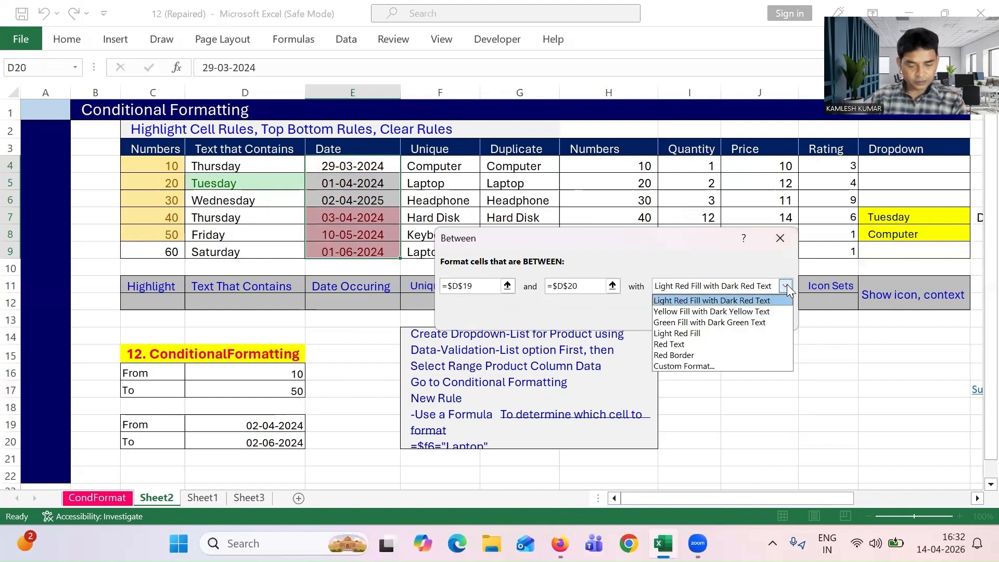
pyautogui.click(706, 335)
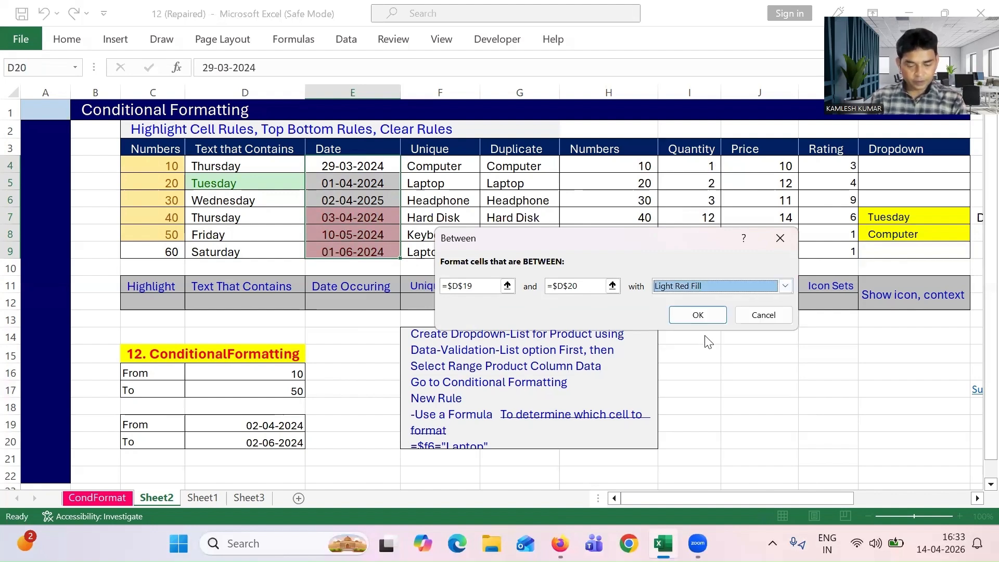
pyautogui.click(703, 313)
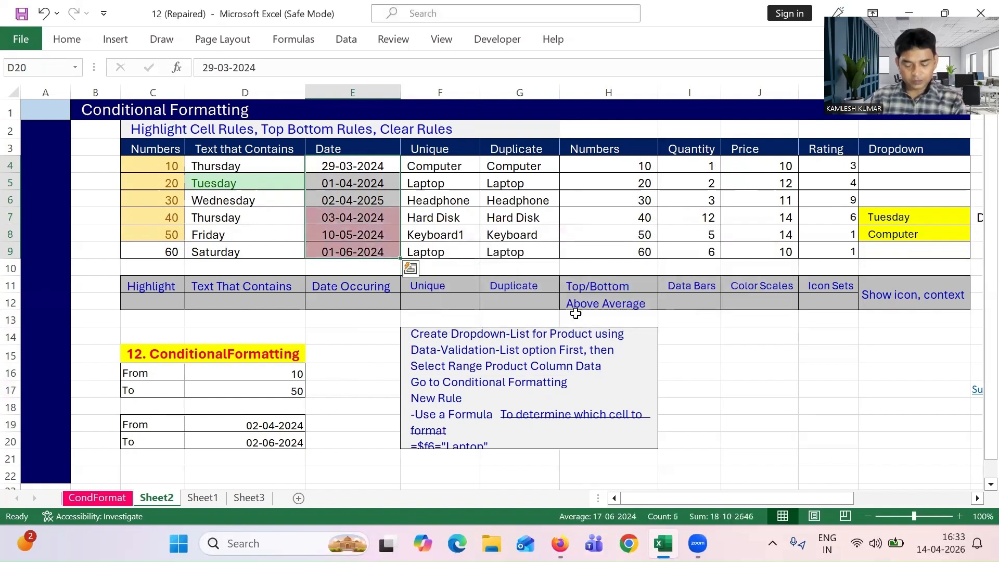
pyautogui.click(352, 222)
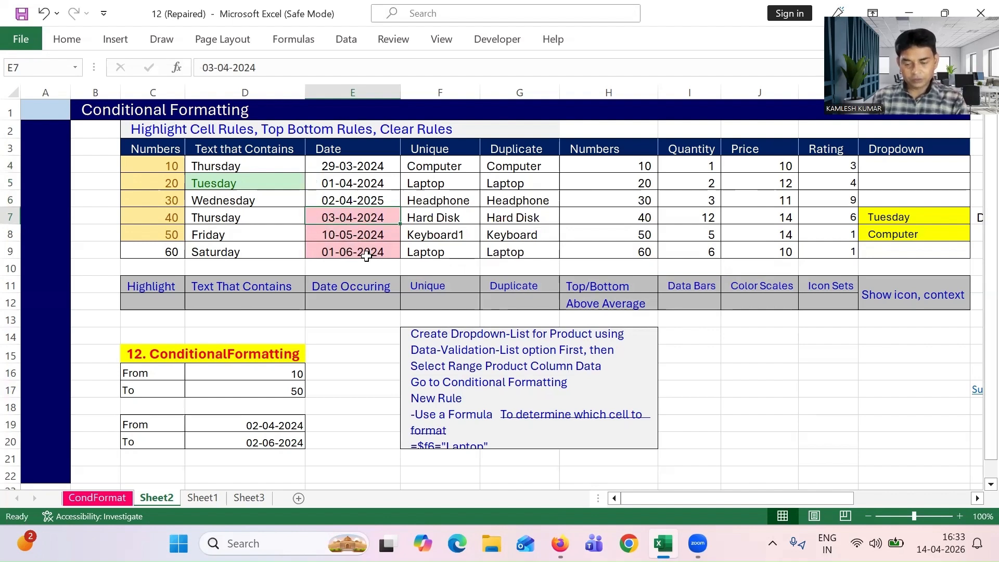
# Step: Test the date rule by changing the From date in D19 to 02-05-2024
pyautogui.click(273, 423)
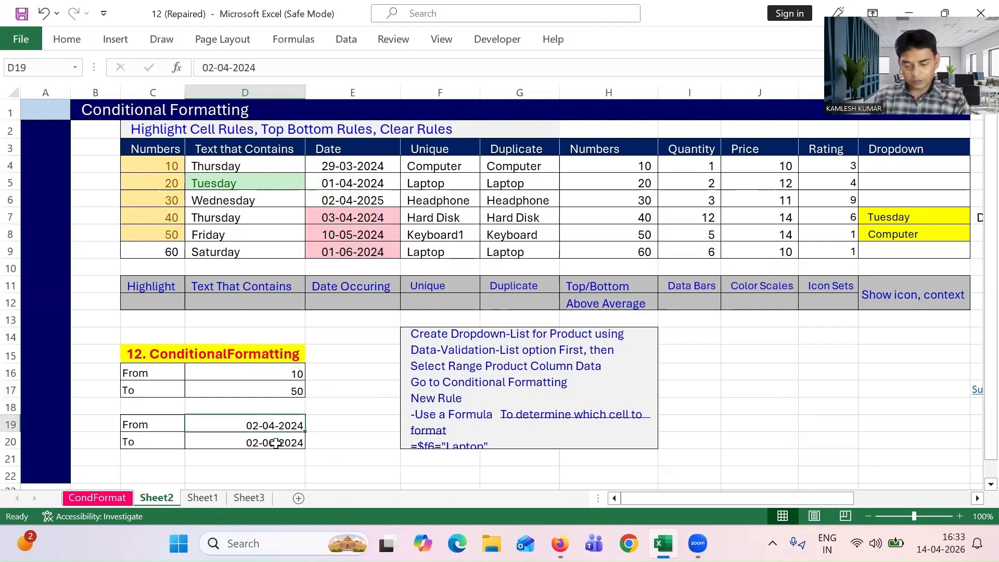
pyautogui.click(276, 443)
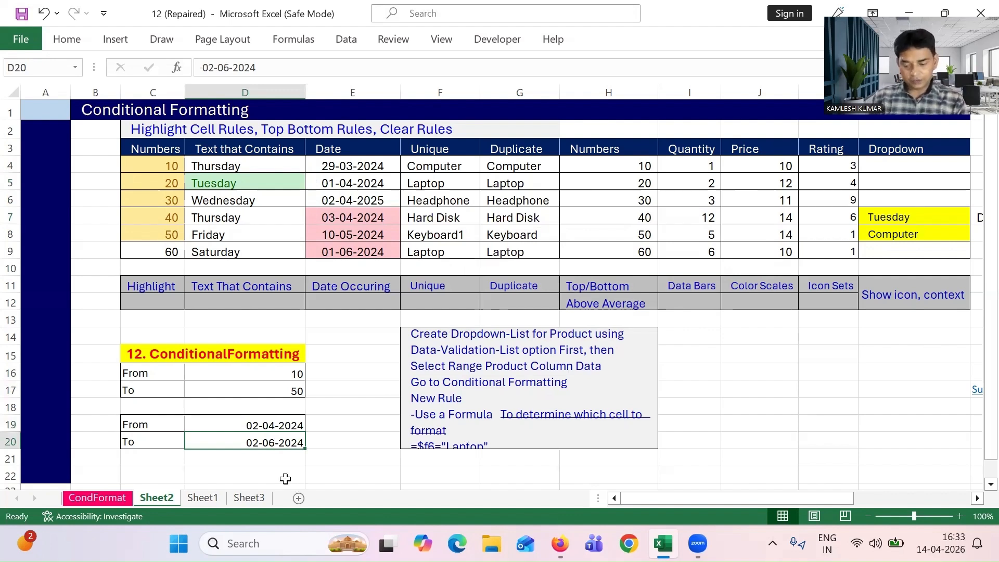
pyautogui.click(286, 424)
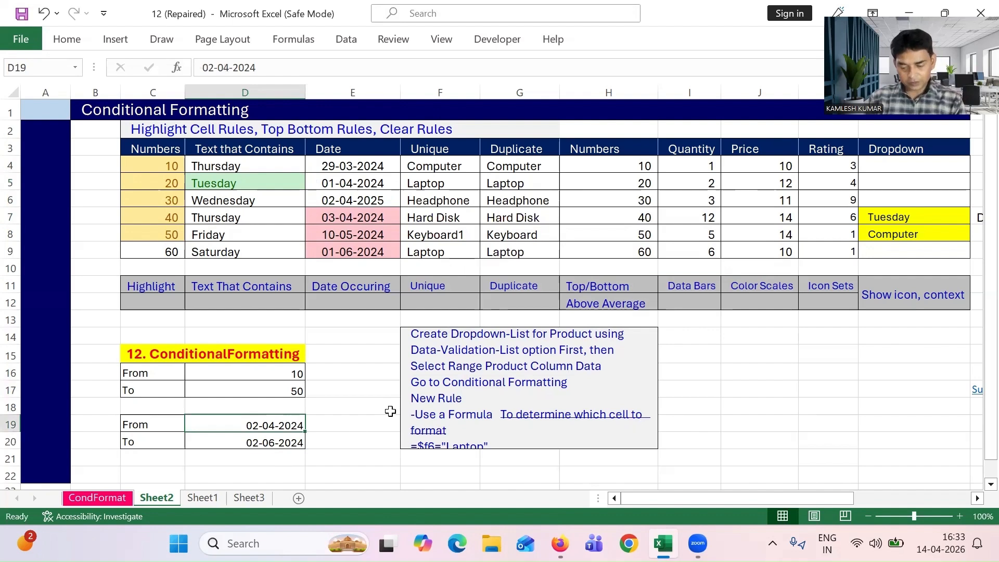
pyautogui.doubleClick(273, 427)
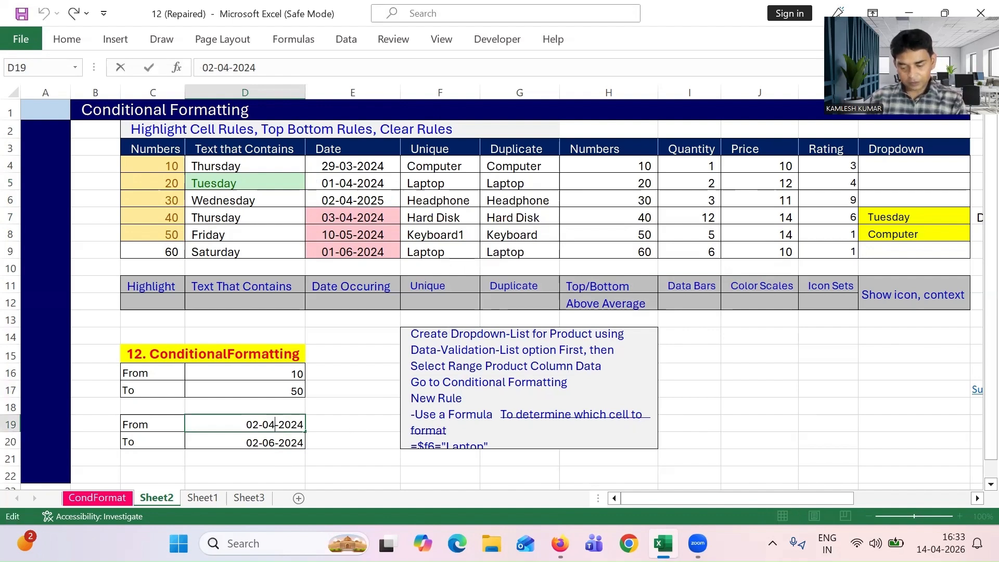
pyautogui.press('BackSpace')
pyautogui.write('5')
pyautogui.press('Return')
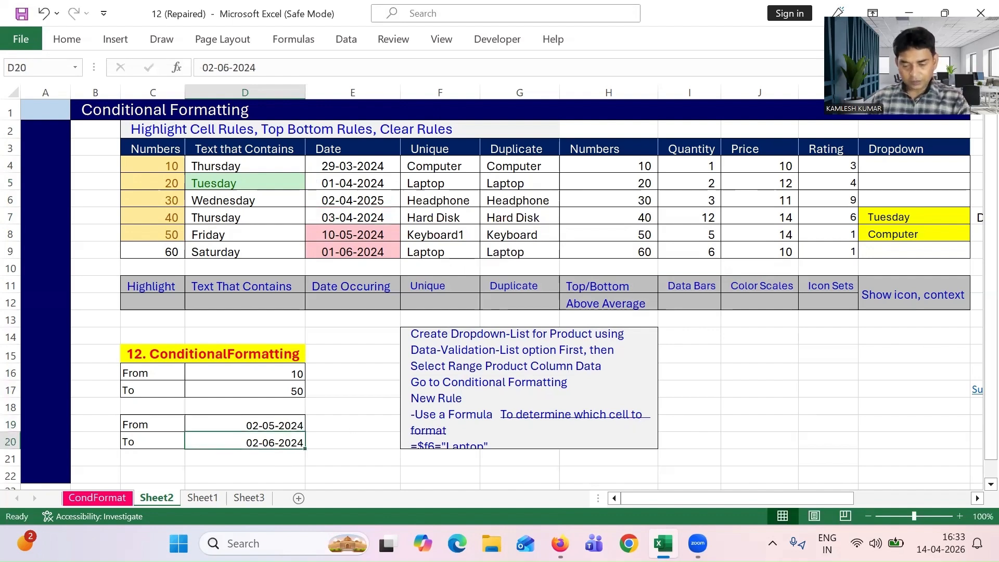
# Step: Check the dates in E7 and E8, and set the To date in D20 to 02-08-2024
pyautogui.click(372, 221)
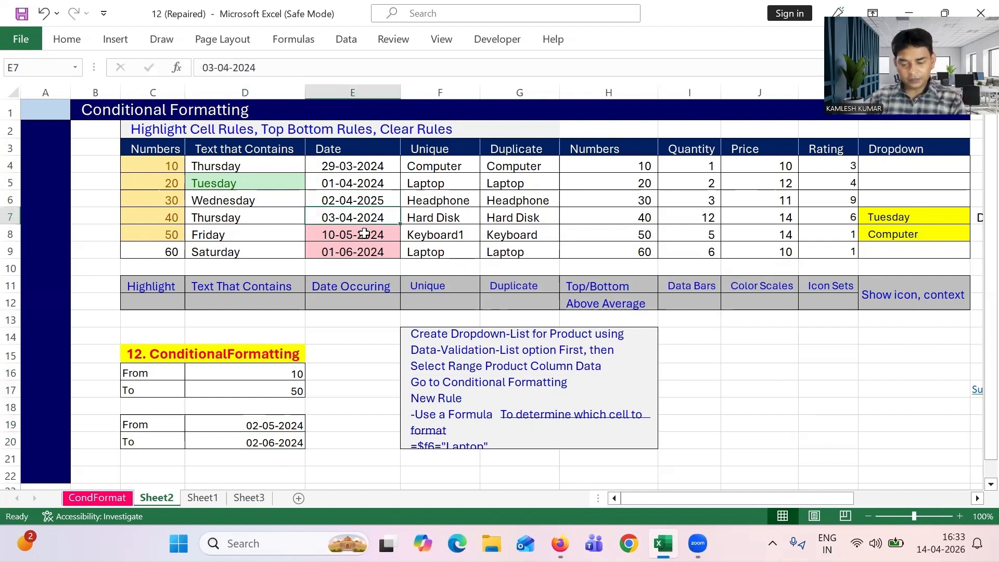
pyautogui.click(364, 237)
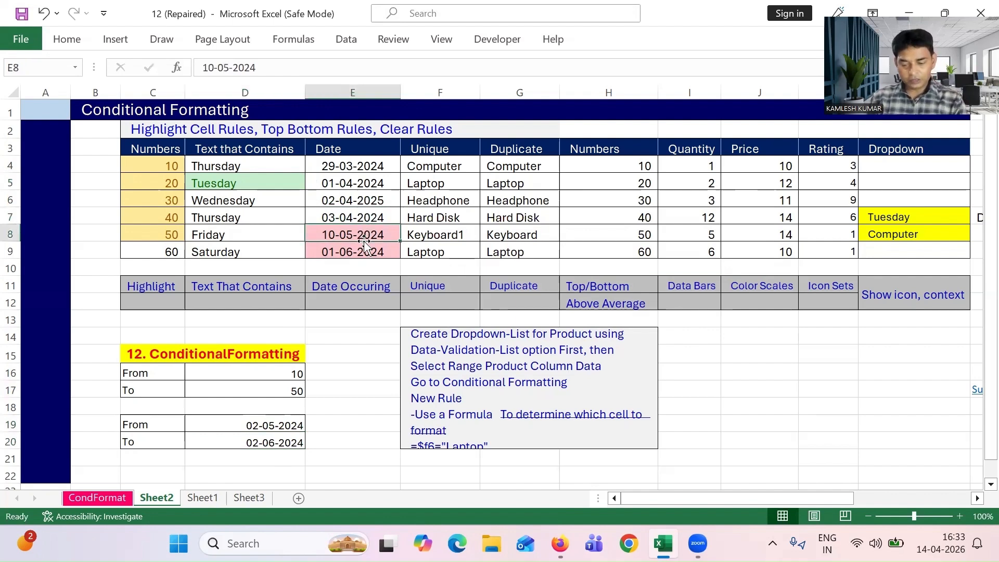
pyautogui.doubleClick(275, 443)
pyautogui.press('BackSpace')
pyautogui.write('8')
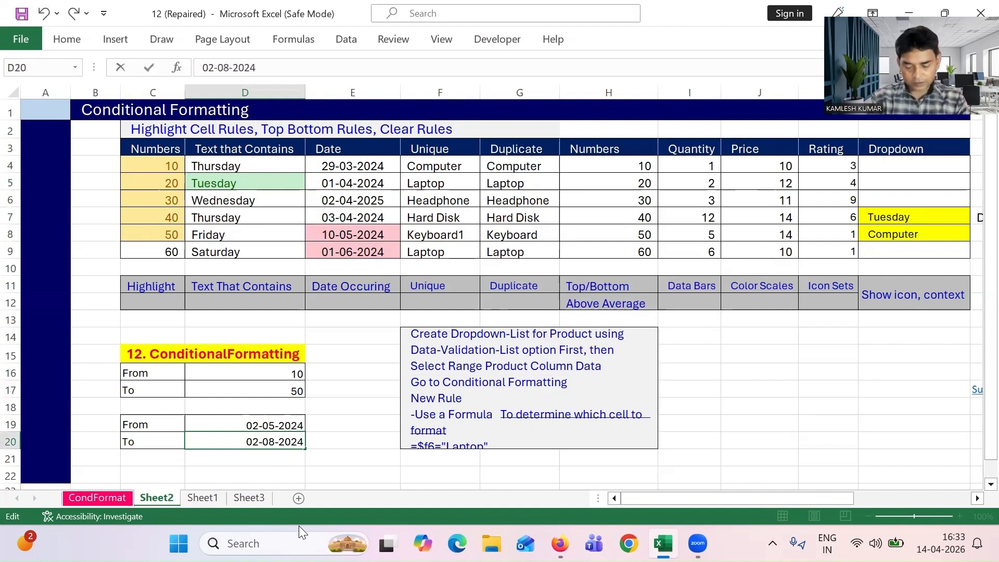
pyautogui.press('Return')
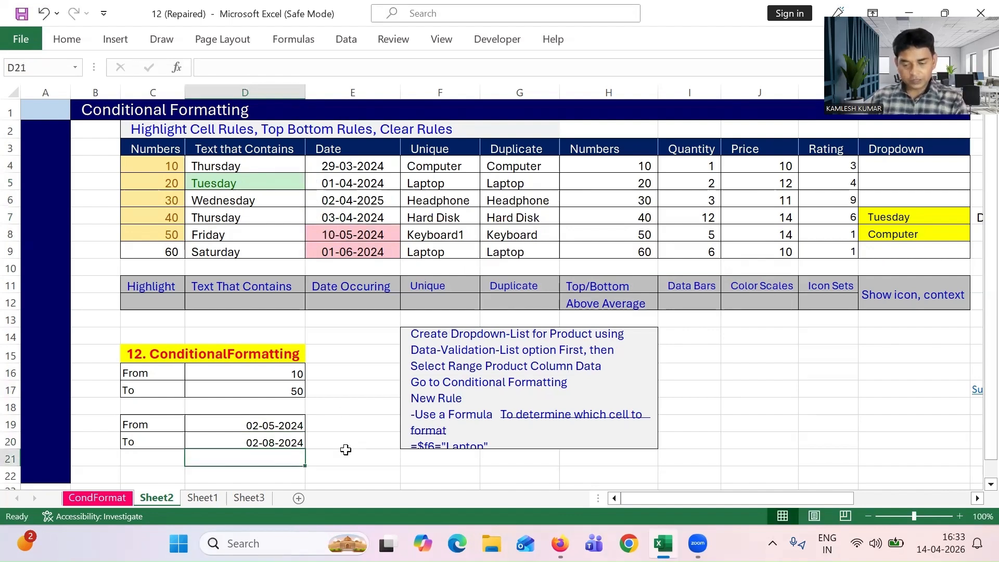
# Step: Change the To date in D20 to 02-08-2025 and check the date in E6 against it
pyautogui.click(388, 227)
pyautogui.press('Down')
pyautogui.press('Down')
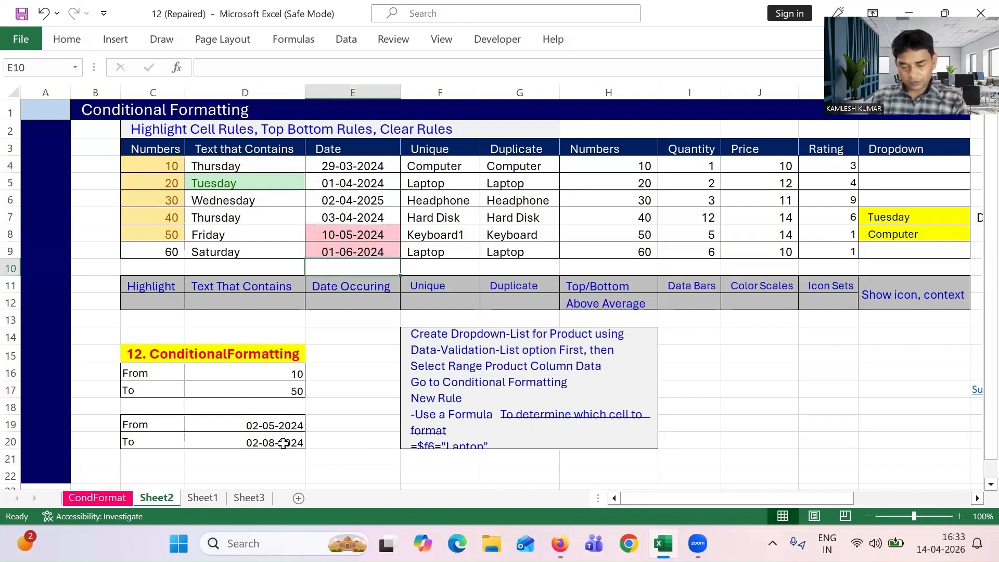
pyautogui.click(288, 444)
pyautogui.click(297, 72)
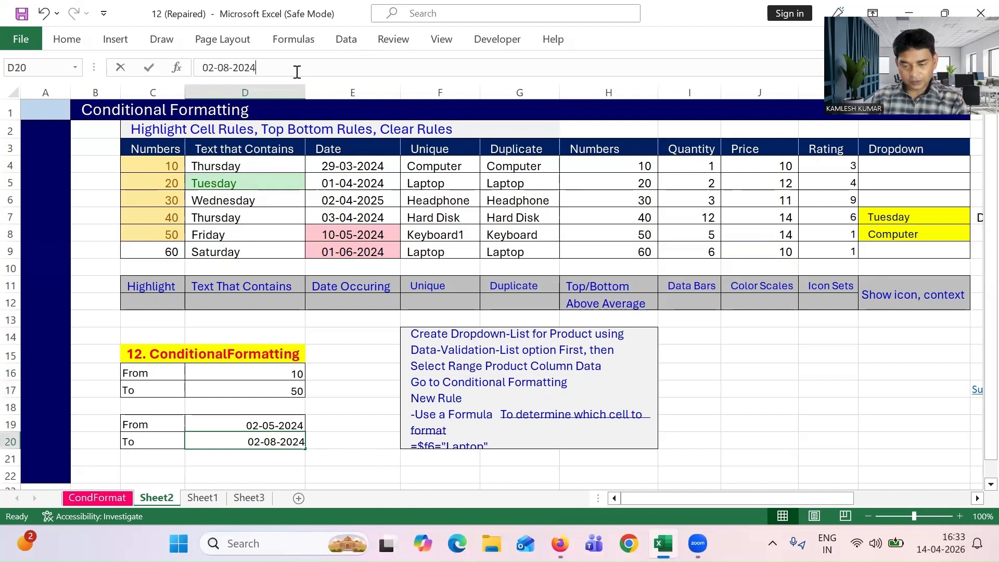
pyautogui.press('BackSpace')
pyautogui.write('5')
pyautogui.press('Return')
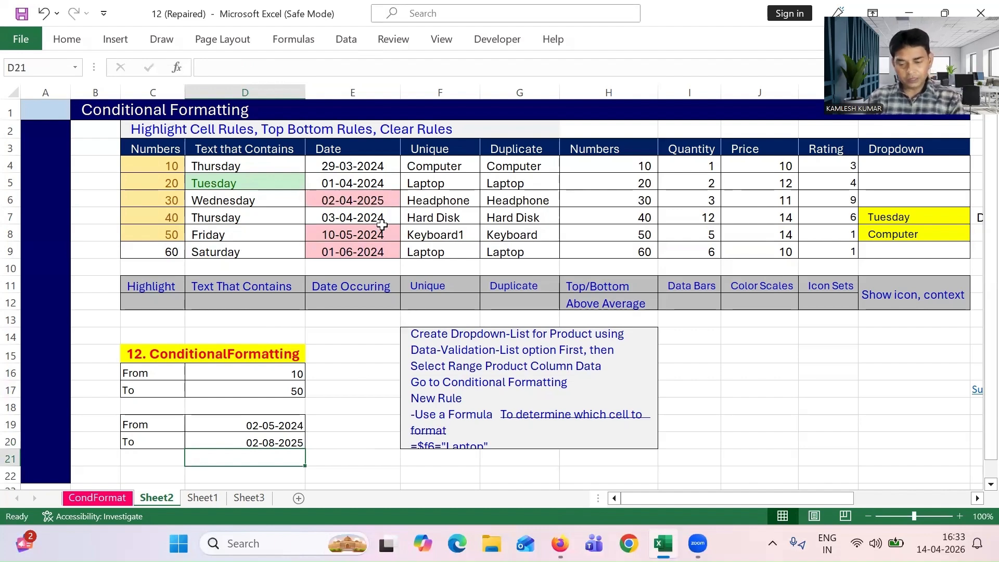
pyautogui.click(374, 202)
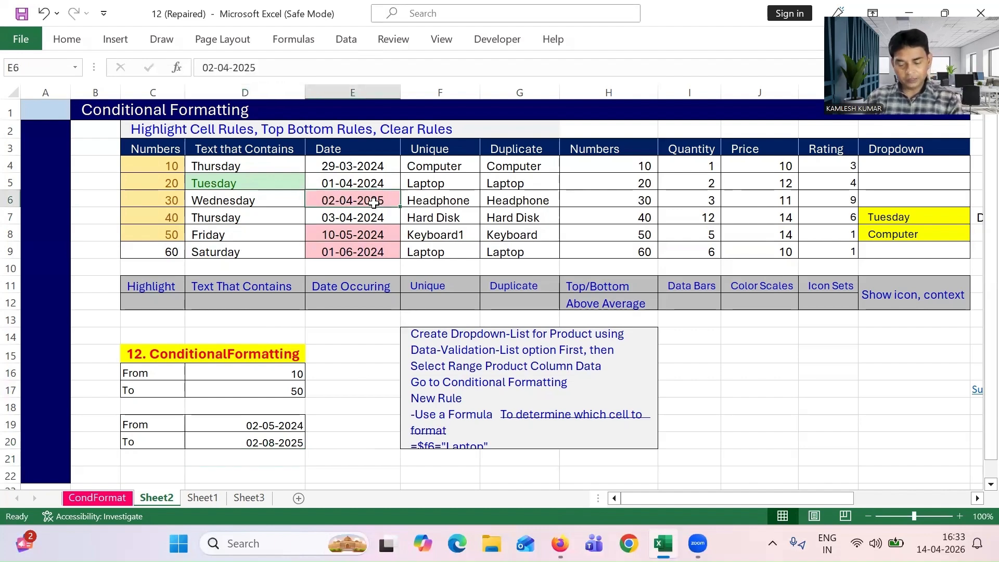
pyautogui.click(270, 439)
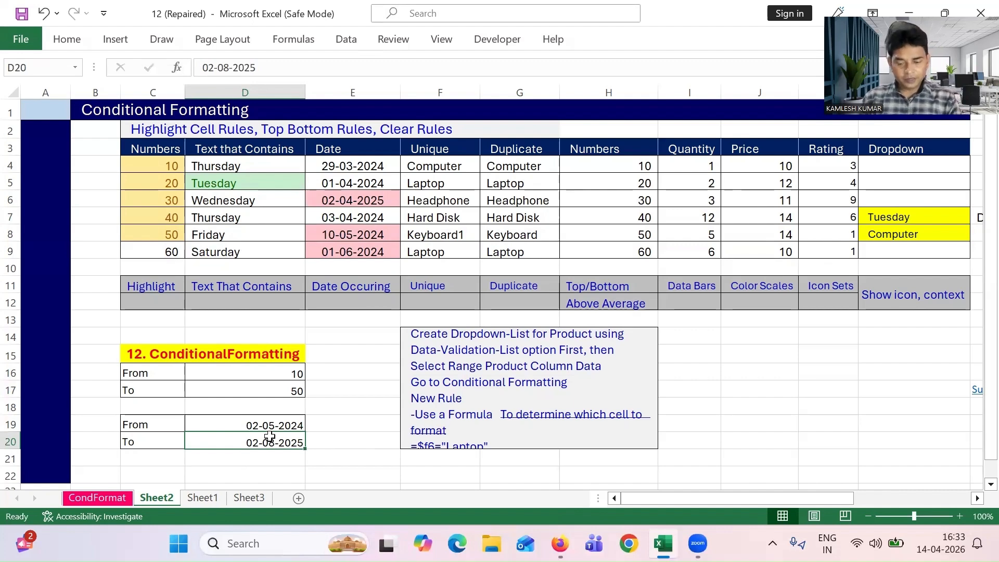
# Step: Go through the product names in the Unique column, F4:F9, to compare which entries are repeated and which occur once
pyautogui.click(451, 160)
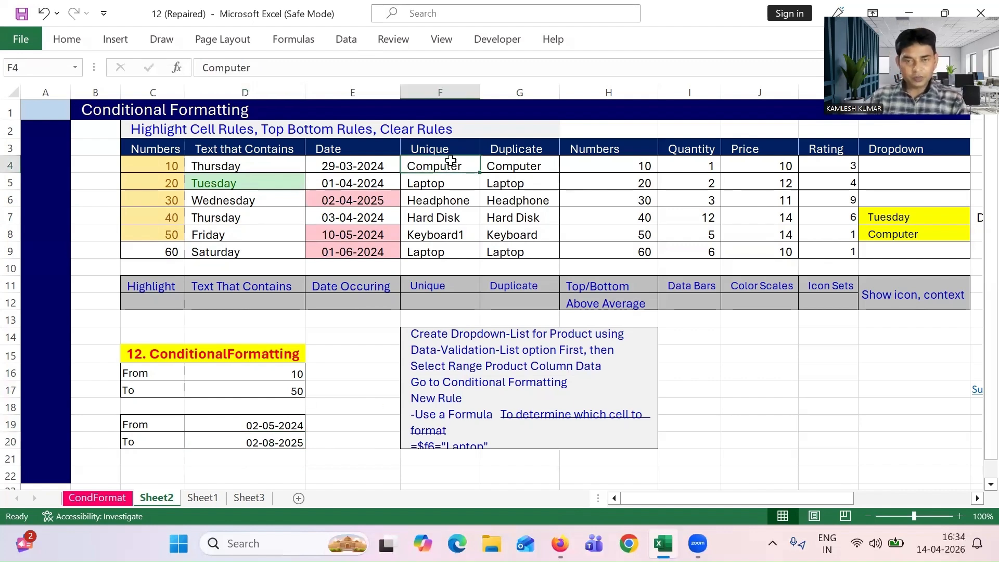
pyautogui.press('Down')
pyautogui.press('Down')
pyautogui.press('Down')
pyautogui.press('Down')
pyautogui.press('Up')
pyautogui.press('Up')
pyautogui.press('Up')
pyautogui.press('Up')
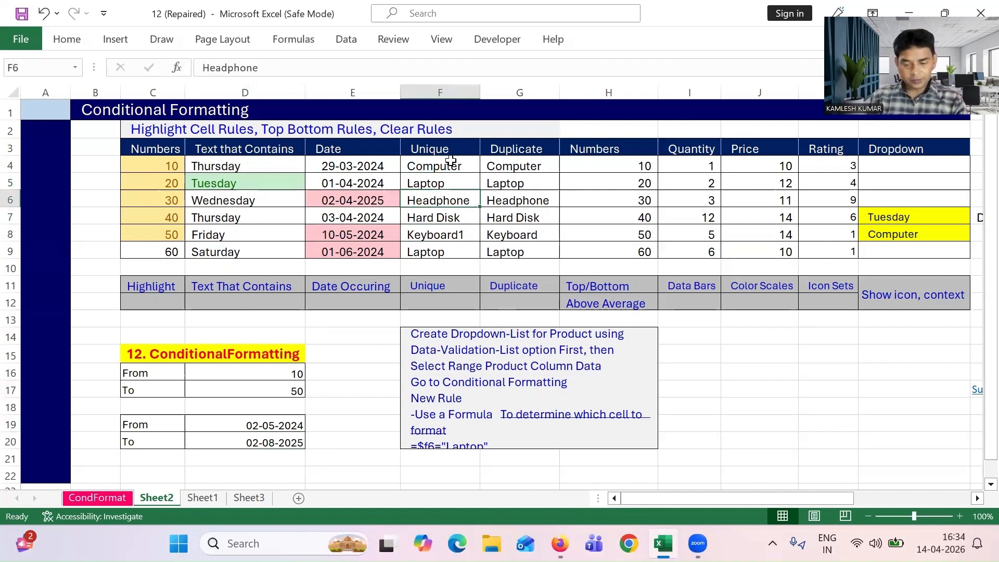
pyautogui.press('Down')
pyautogui.press('Down')
pyautogui.press('Down')
pyautogui.press('Down')
pyautogui.press('Down')
pyautogui.press('Up')
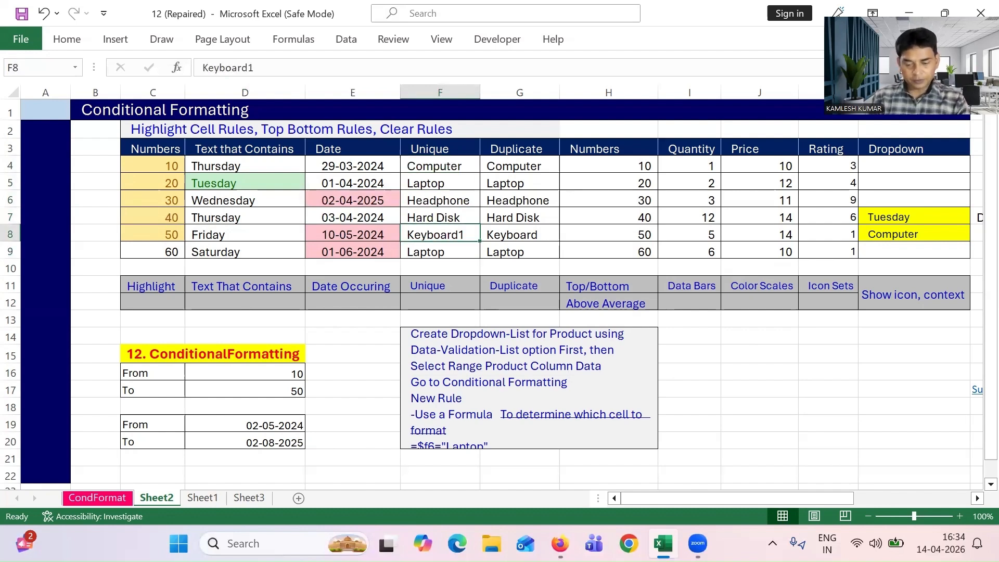
pyautogui.press('Up')
pyautogui.press('Up')
pyautogui.press('Up')
pyautogui.press('Up')
pyautogui.press('Down')
pyautogui.press('Down')
pyautogui.press('Down')
pyautogui.press('Down')
pyautogui.press('Down')
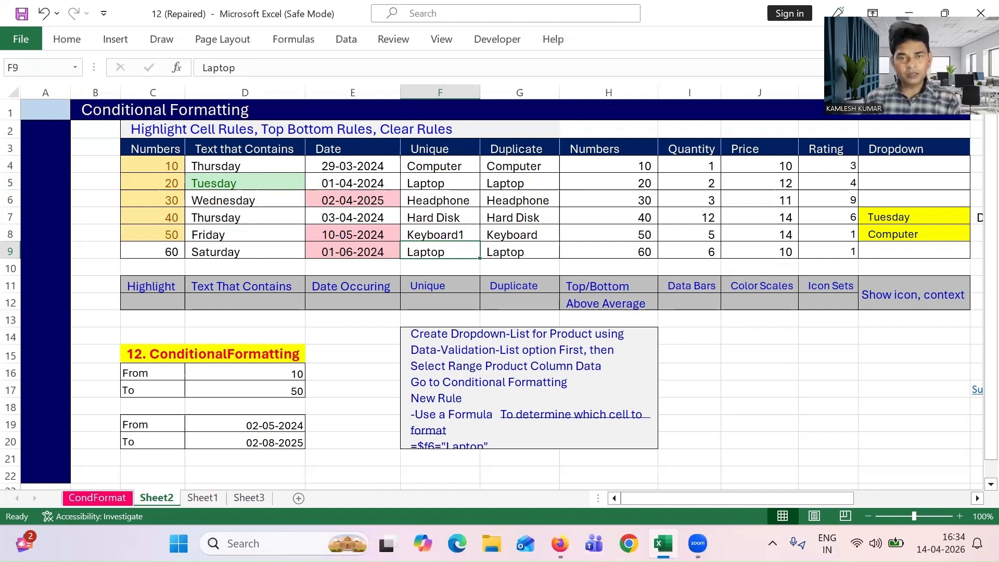
pyautogui.press('Up')
pyautogui.press('Up')
pyautogui.press('Up')
pyautogui.press('Up')
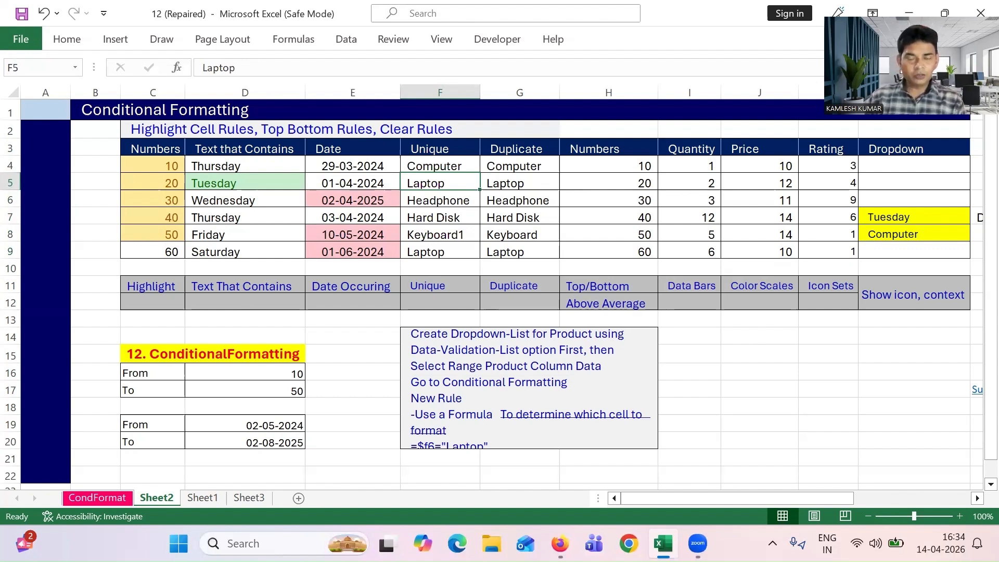
# Step: Start a Duplicate Values highlight rule for the product names in the Unique column, F4:F9
pyautogui.press('Up')
pyautogui.hotkey('shift', 'Down')
pyautogui.hotkey('shift', 'Down')
pyautogui.hotkey('shift', 'Down')
pyautogui.hotkey('shift', 'Down')
pyautogui.hotkey('shift', 'Down')
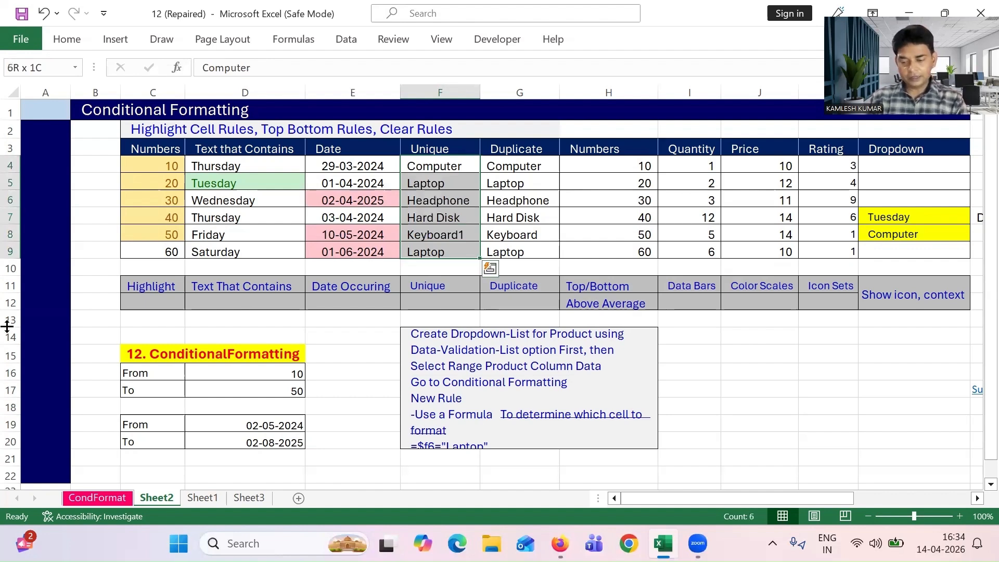
pyautogui.click(69, 43)
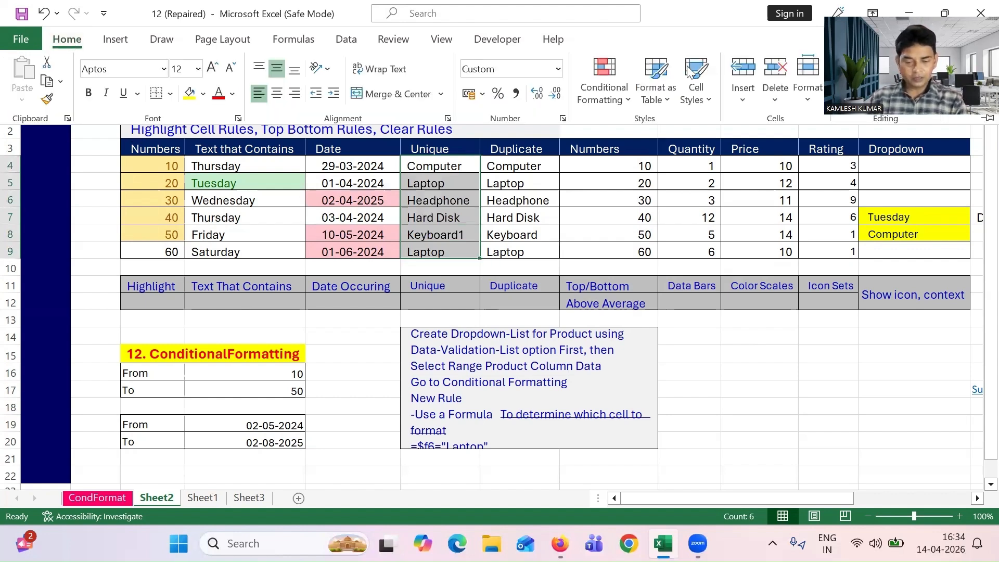
pyautogui.click(621, 99)
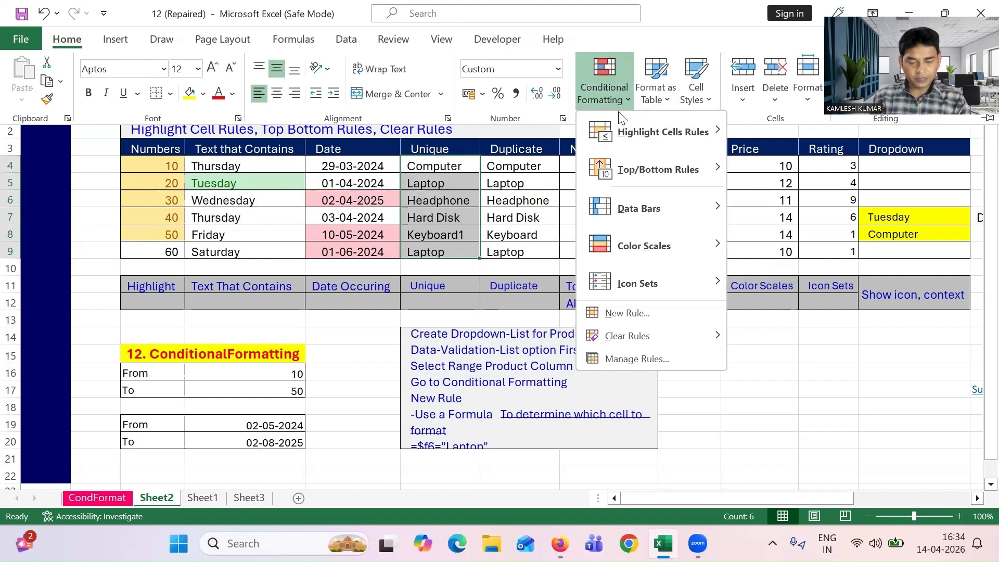
pyautogui.moveTo(661, 136)
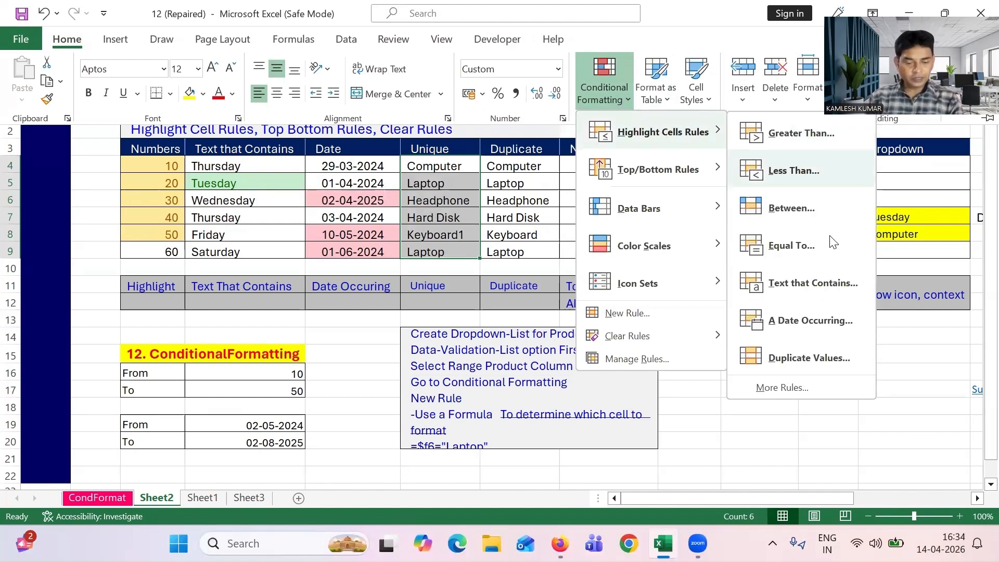
pyautogui.click(792, 358)
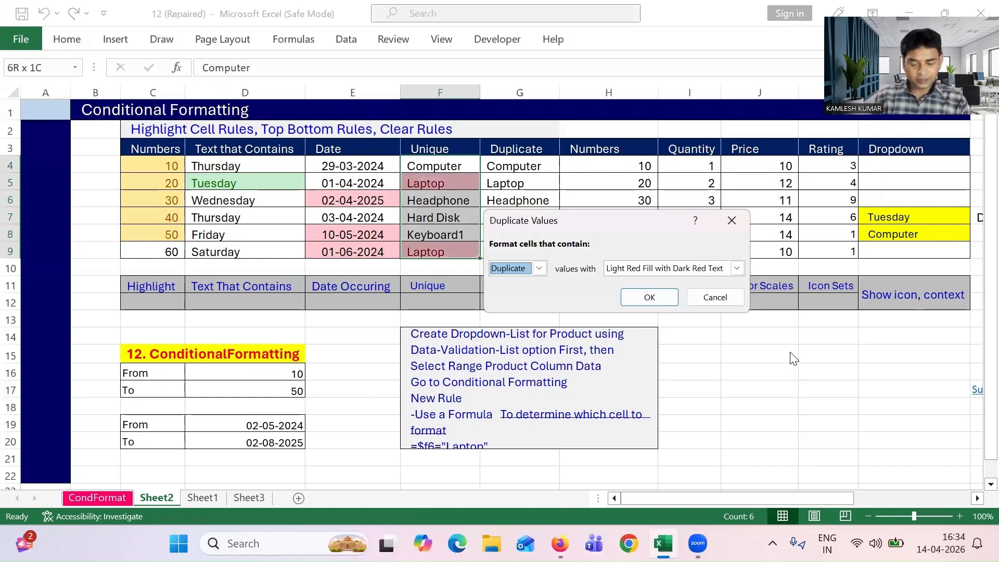
# Step: Make the rule format Unique values with a Red Border and apply it to the Unique column
pyautogui.click(543, 270)
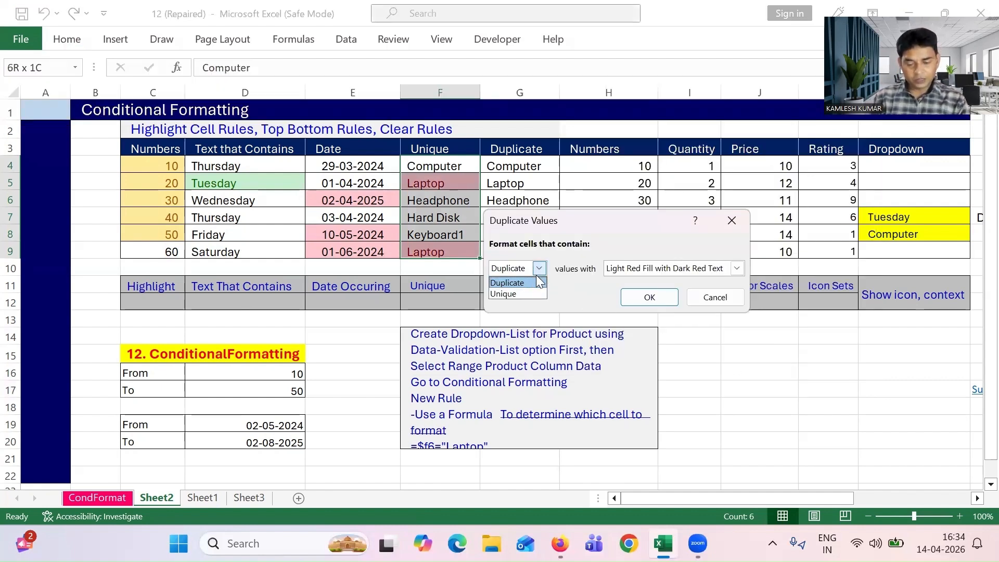
pyautogui.click(532, 293)
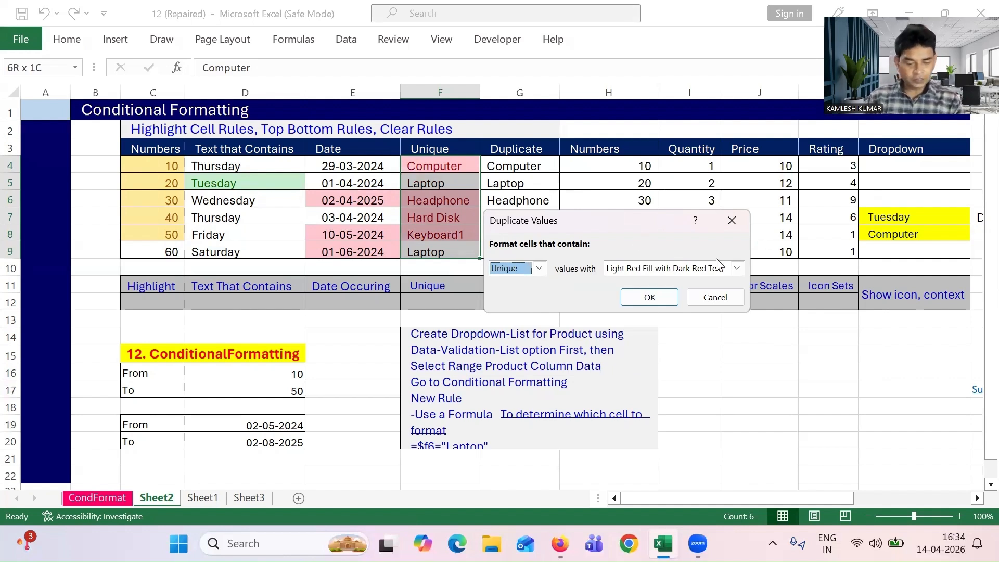
pyautogui.click(736, 268)
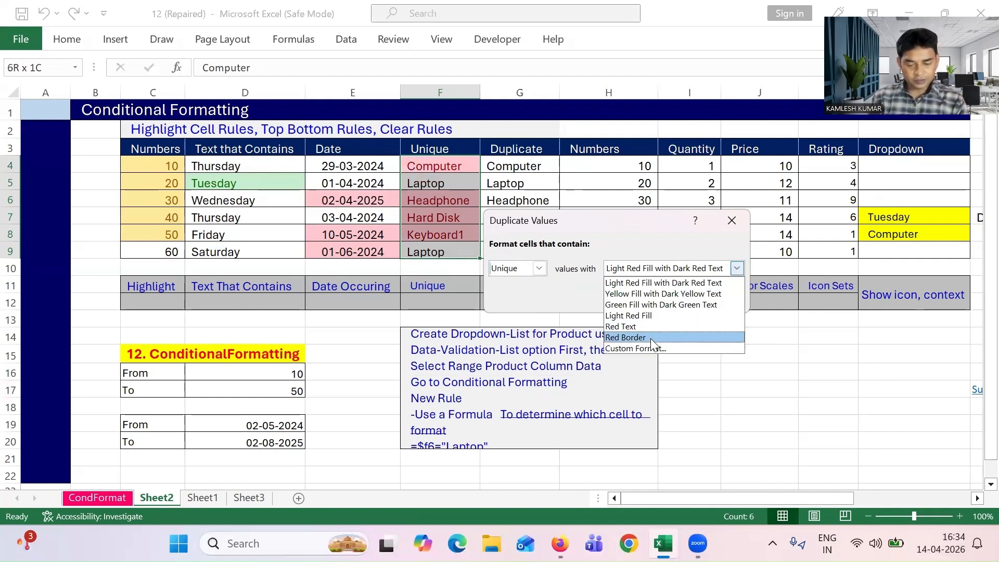
pyautogui.click(686, 337)
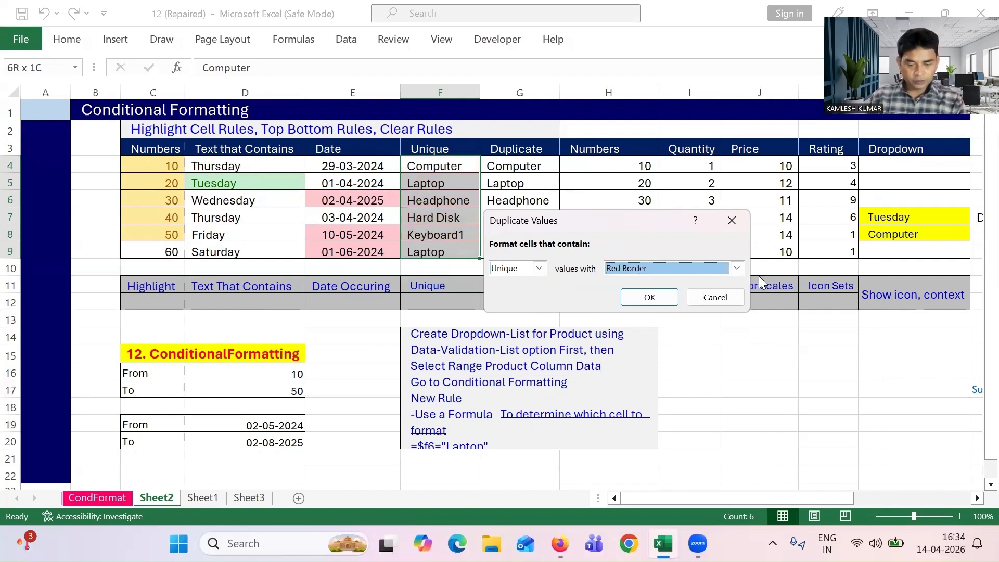
pyautogui.click(651, 297)
pyautogui.click(453, 202)
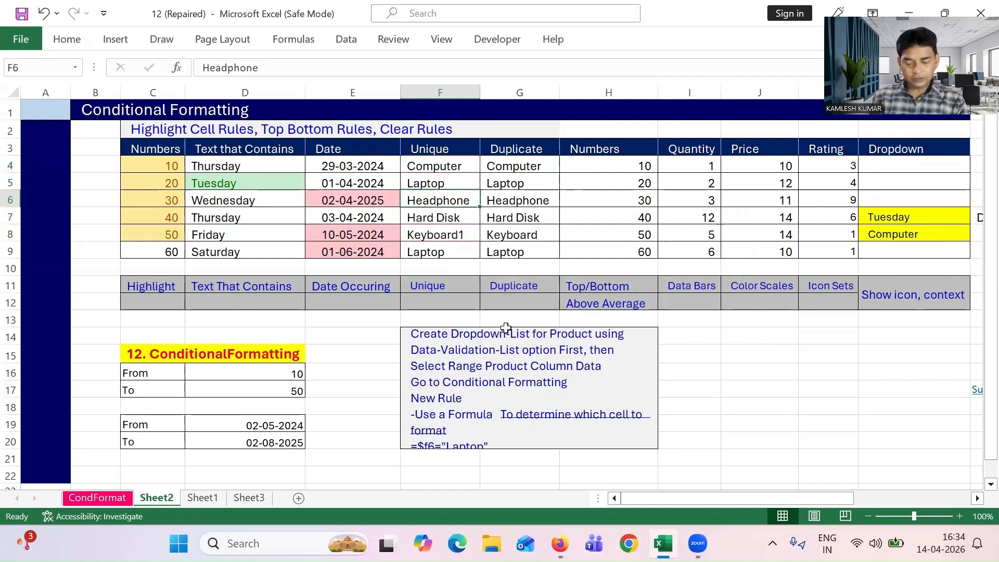
# Step: Reselect F4:F9 and open its Unique Values rule for editing from the rules manager
pyautogui.moveTo(437, 266); pyautogui.dragTo(465, 178)
pyautogui.click(448, 167)
pyautogui.hotkey('shift', 'Down')
pyautogui.hotkey('shift', 'Down')
pyautogui.hotkey('shift', 'Down')
pyautogui.hotkey('shift', 'Down')
pyautogui.hotkey('shift', 'Down')
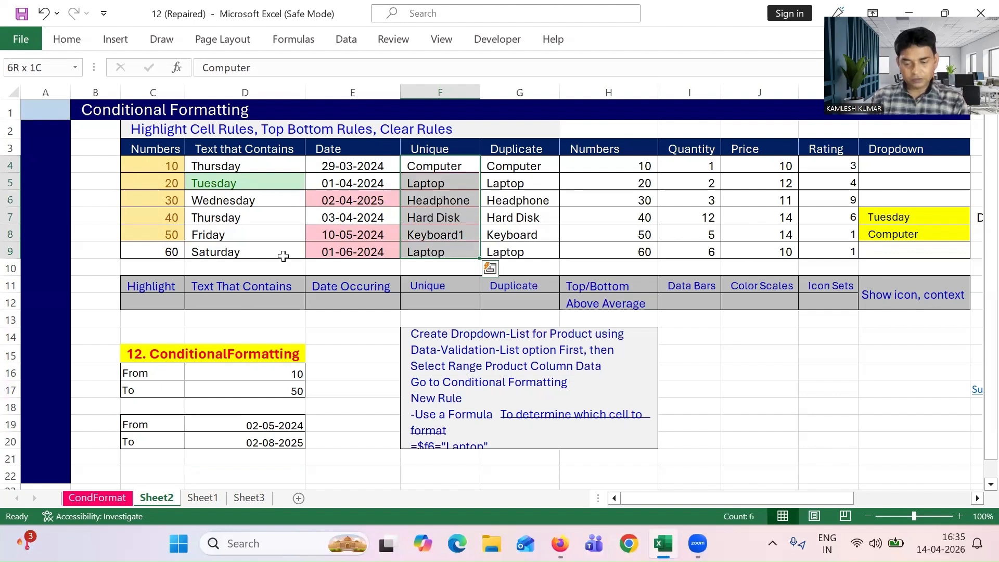
pyautogui.click(71, 42)
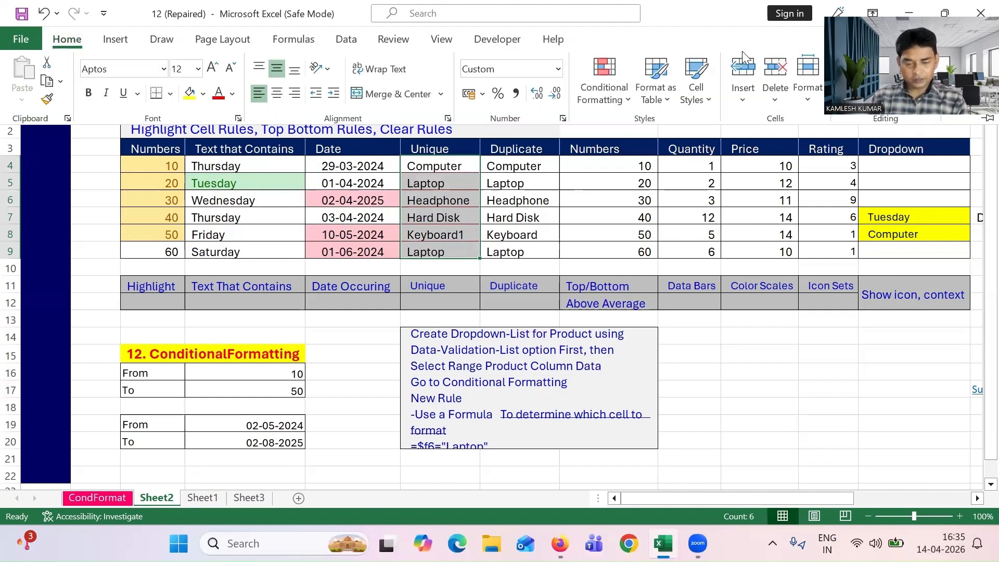
pyautogui.click(611, 92)
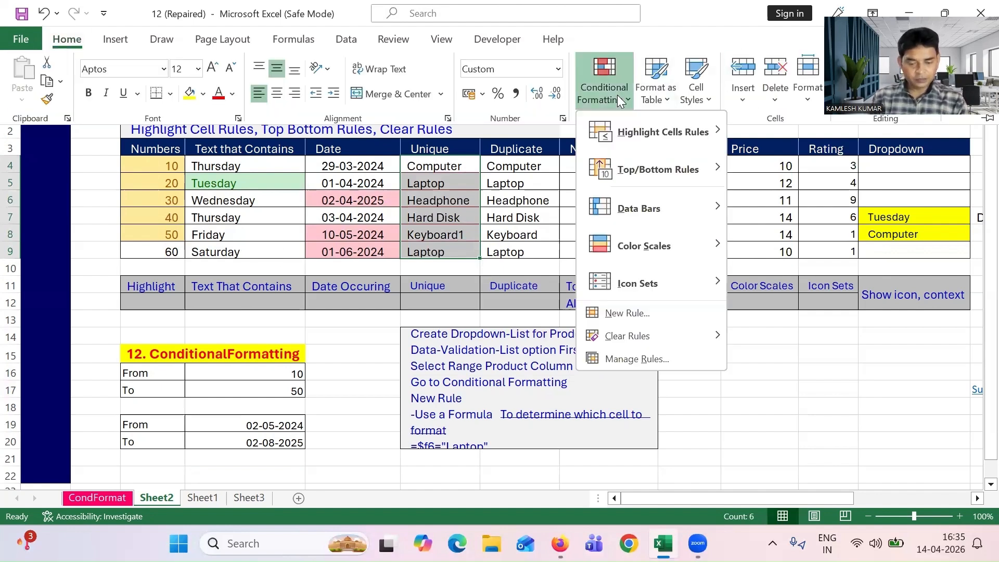
pyautogui.click(635, 359)
pyautogui.click(496, 221)
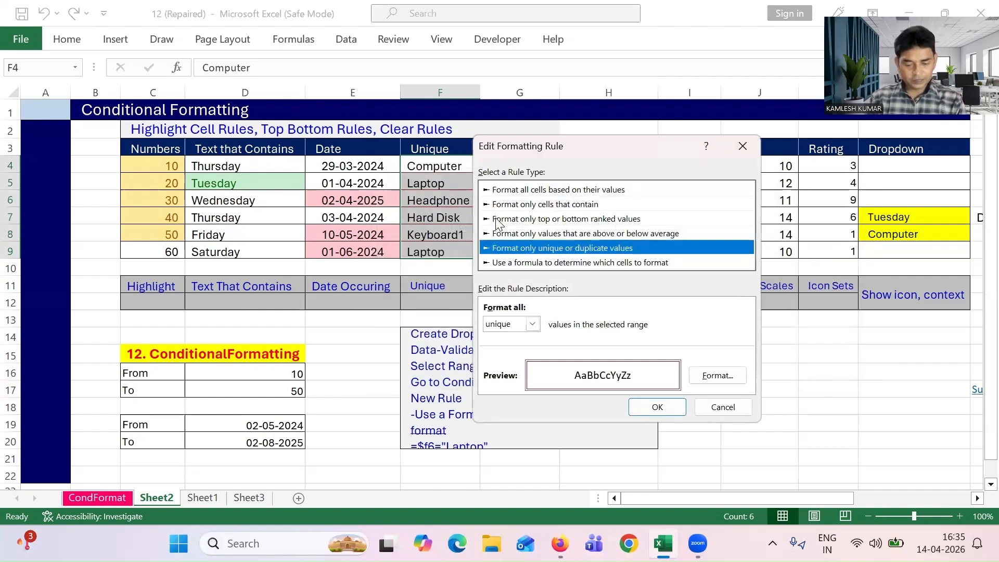
# Step: Give the Unique Values rule a light blue background fill and apply it to F4:F9
pyautogui.click(717, 376)
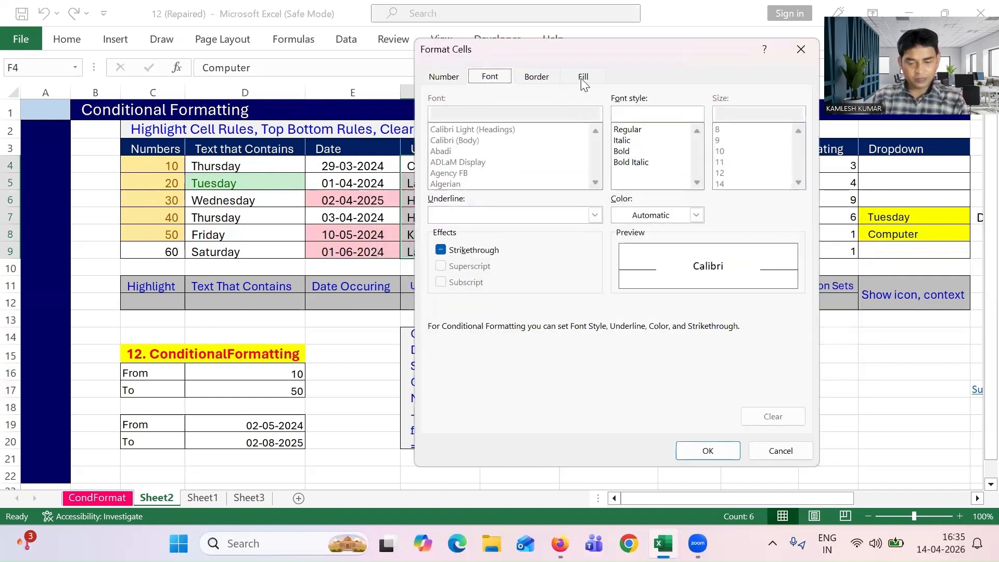
pyautogui.click(582, 77)
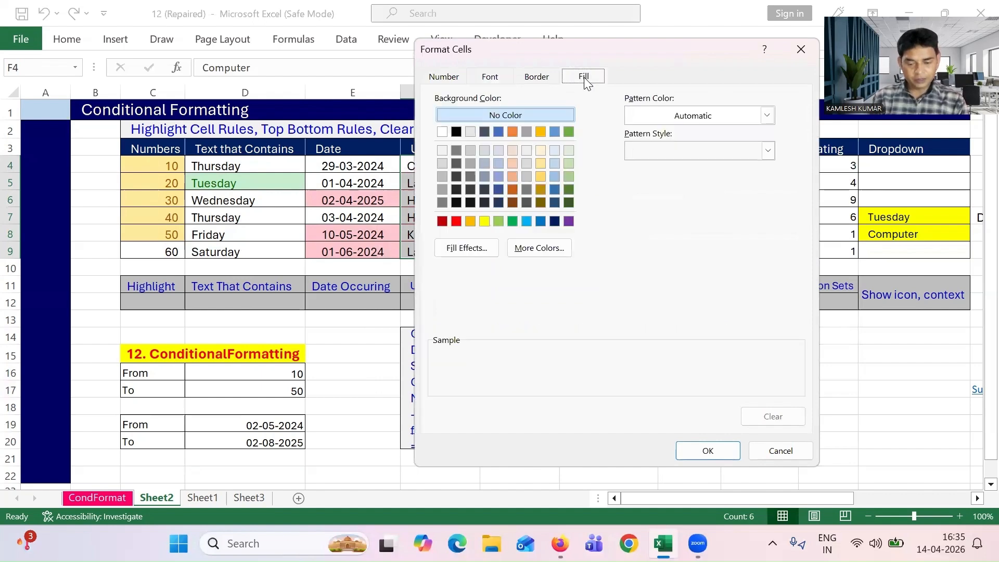
pyautogui.click(526, 221)
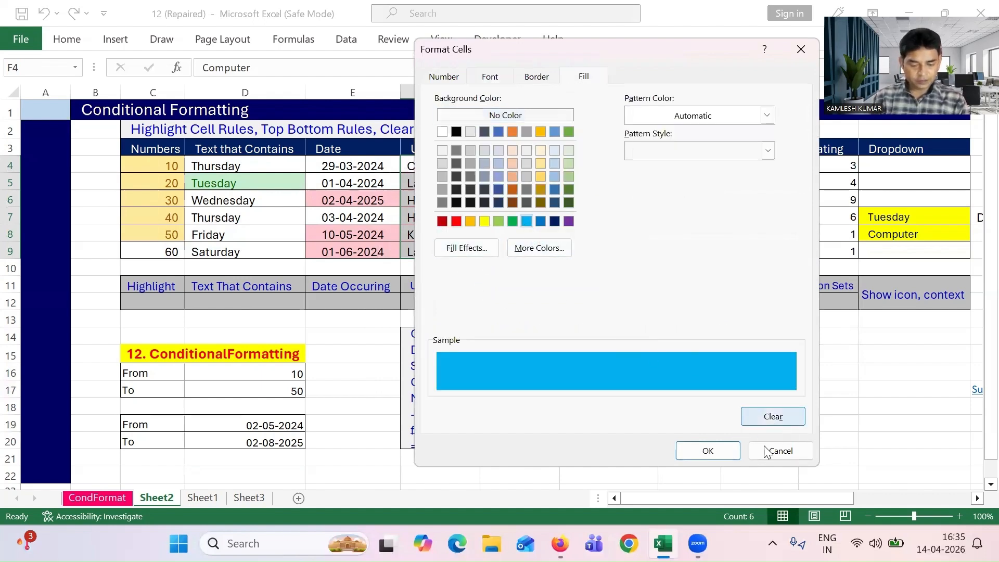
pyautogui.click(714, 447)
pyautogui.click(657, 407)
pyautogui.click(842, 381)
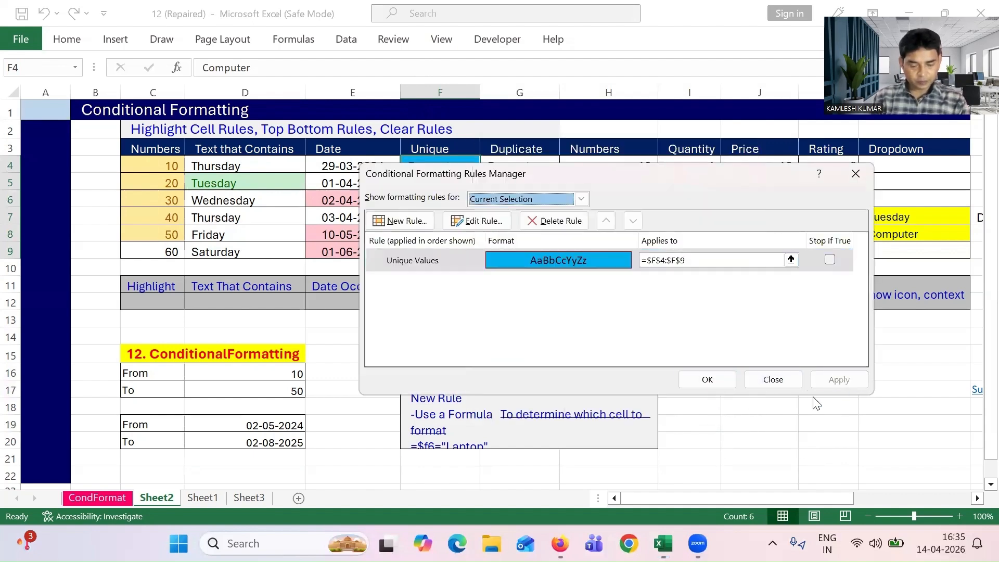
pyautogui.click(716, 382)
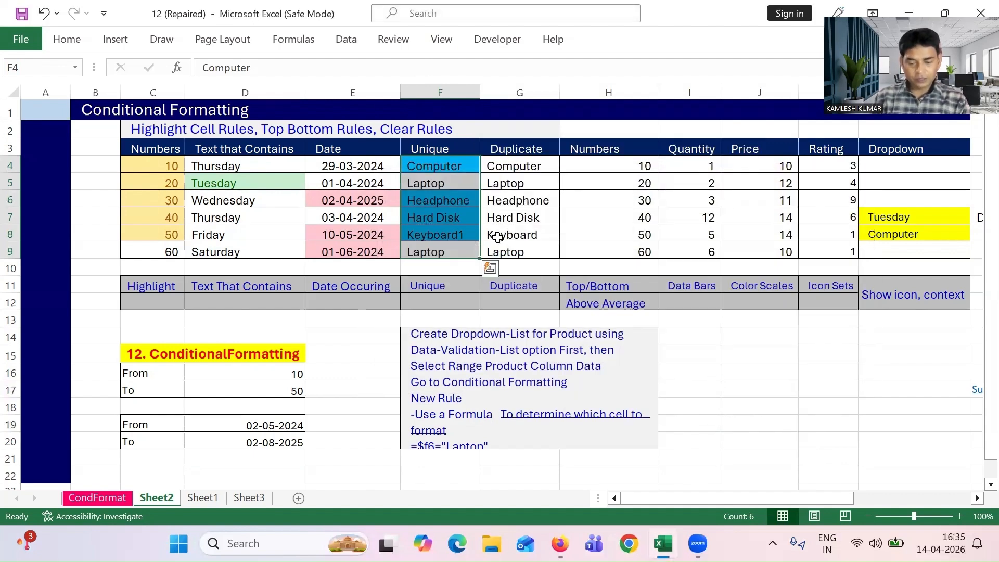
pyautogui.click(434, 229)
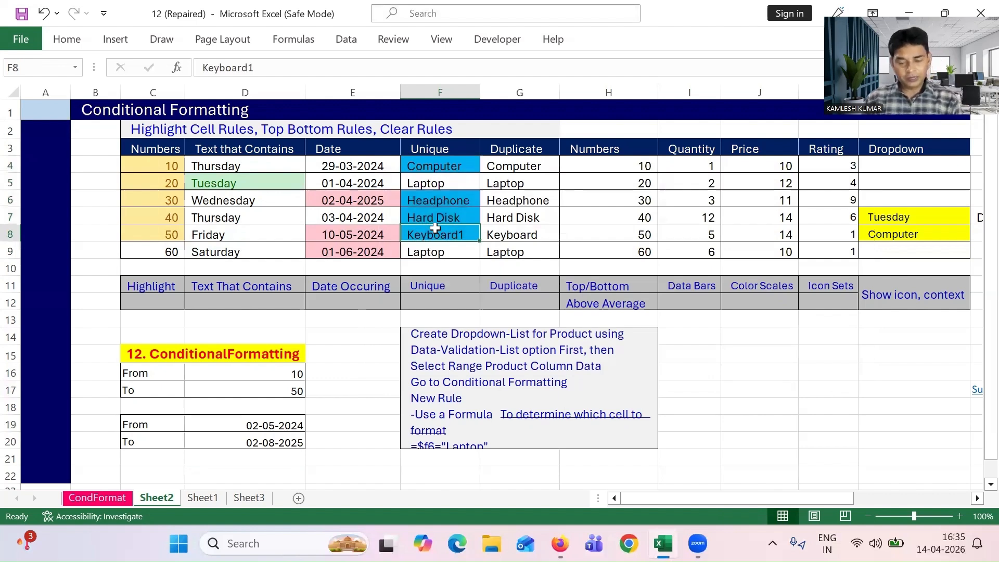
# Step: Start a Duplicate Values highlight rule for the product names in the Duplicate column, G4:G9
pyautogui.click(537, 159)
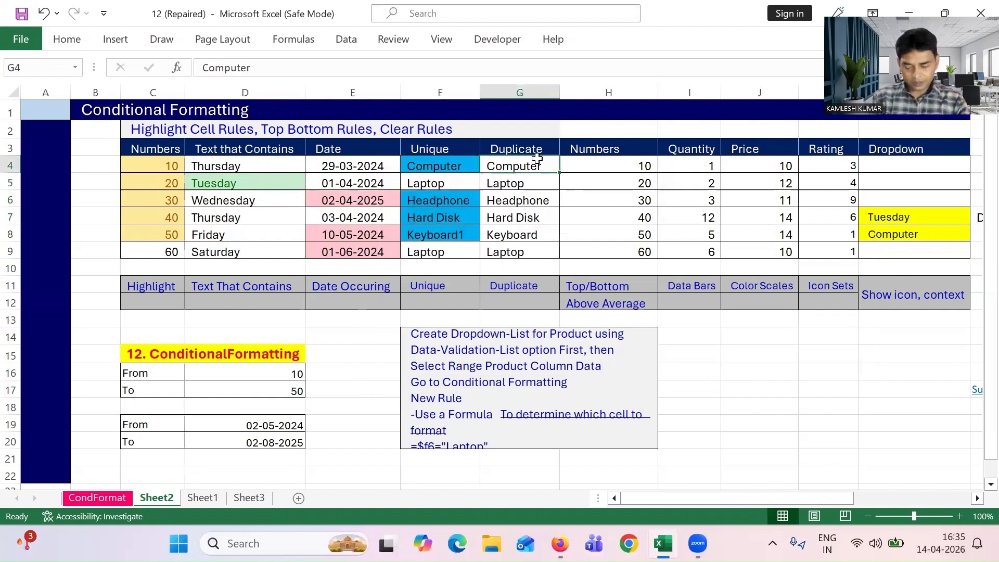
pyautogui.hotkey('shift', 'Down')
pyautogui.hotkey('shift', 'Down')
pyautogui.hotkey('shift', 'Down')
pyautogui.hotkey('shift', 'Down')
pyautogui.hotkey('shift', 'Down')
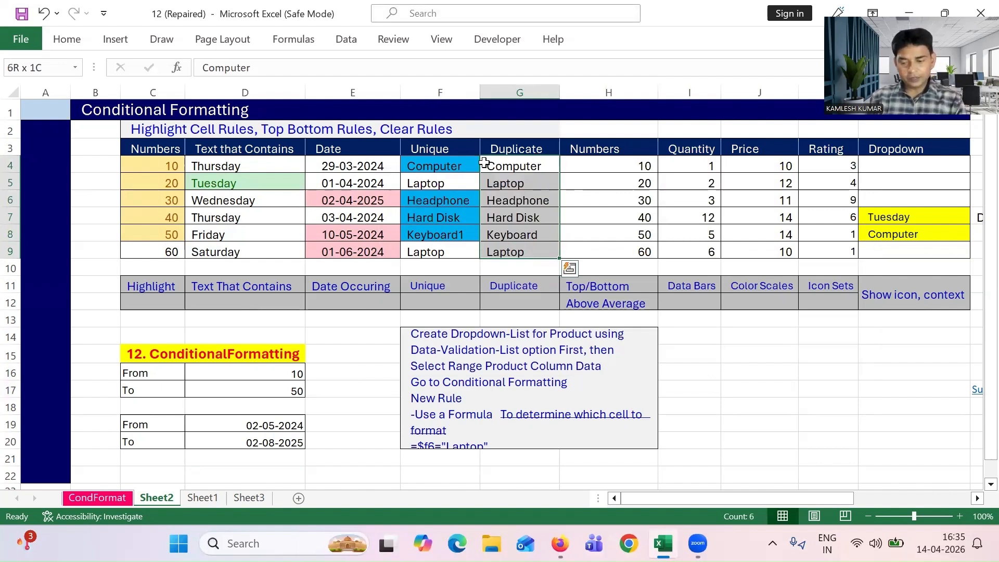
pyautogui.click(67, 39)
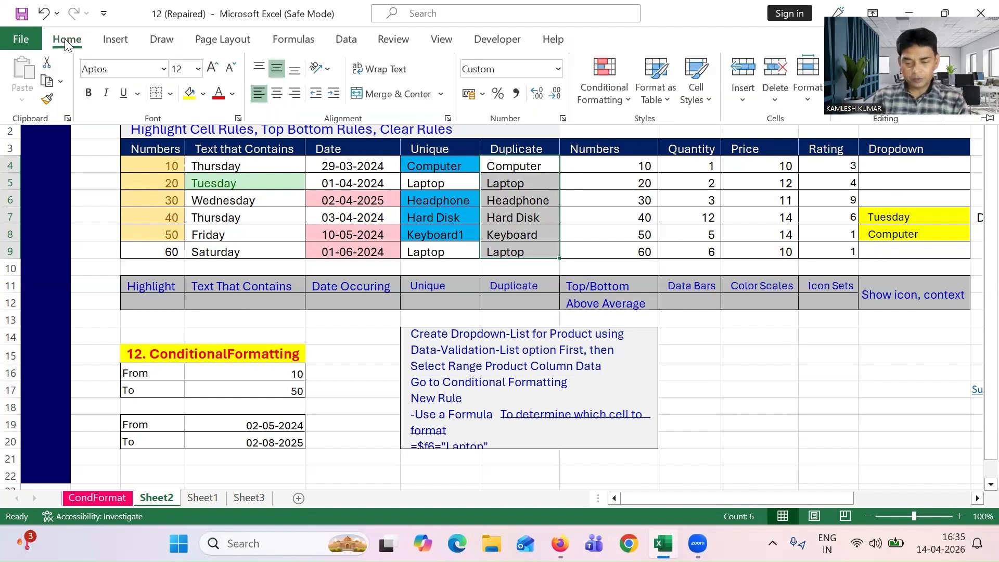
pyautogui.click(612, 108)
pyautogui.moveTo(661, 132)
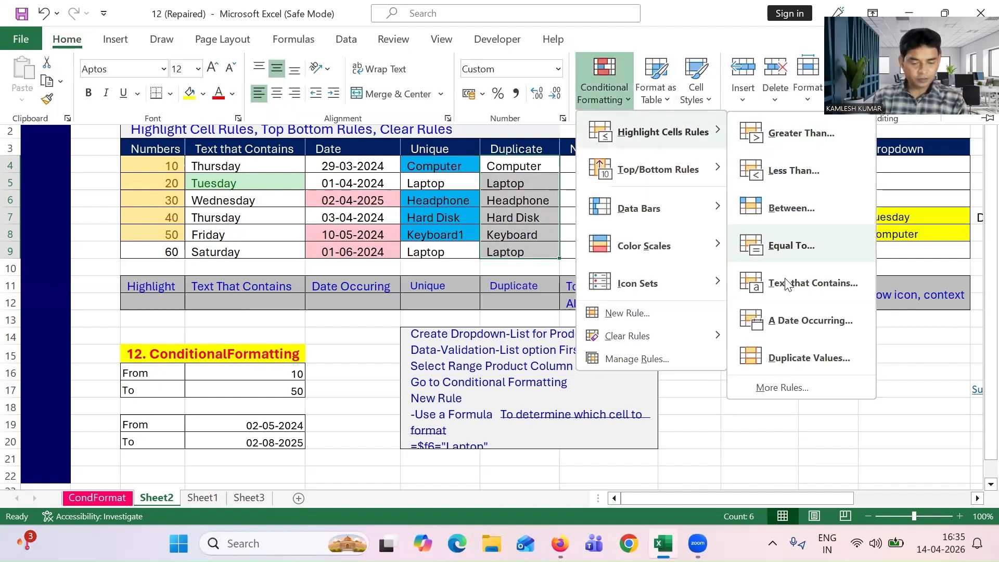
pyautogui.click(809, 359)
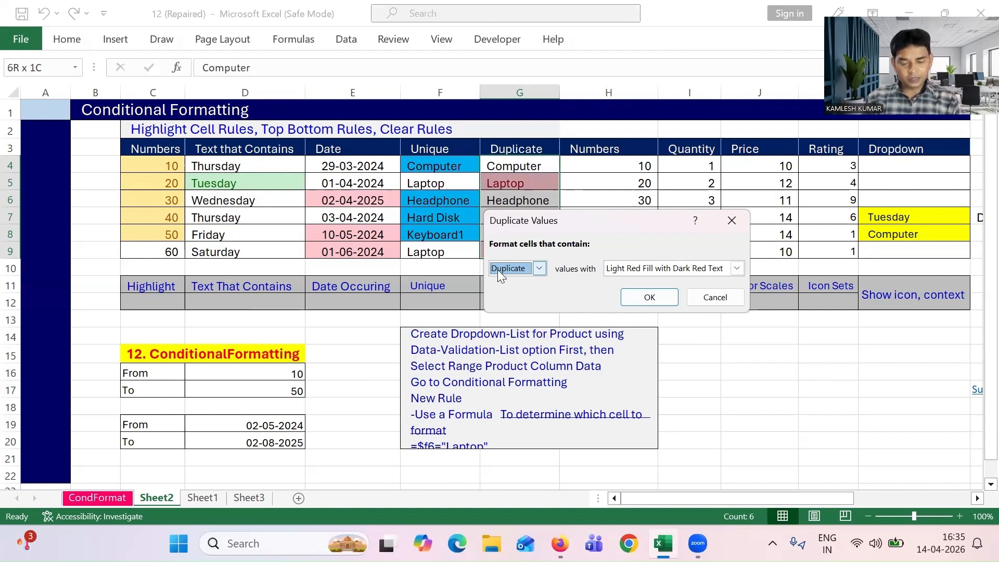
# Step: Keep the rule on Duplicate values with Light Red Fill with Dark Red Text and apply it to G4:G9
pyautogui.click(540, 270)
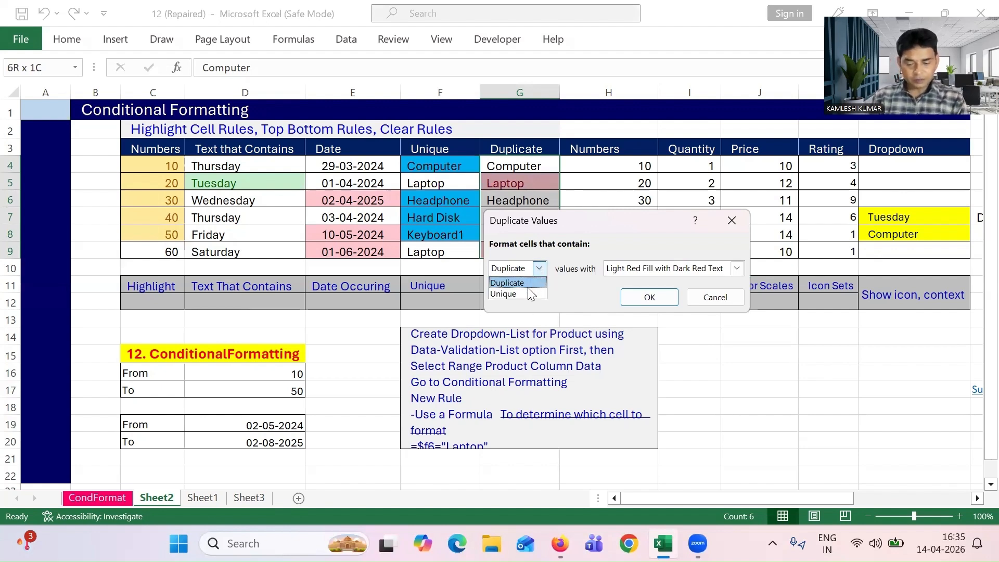
pyautogui.click(529, 282)
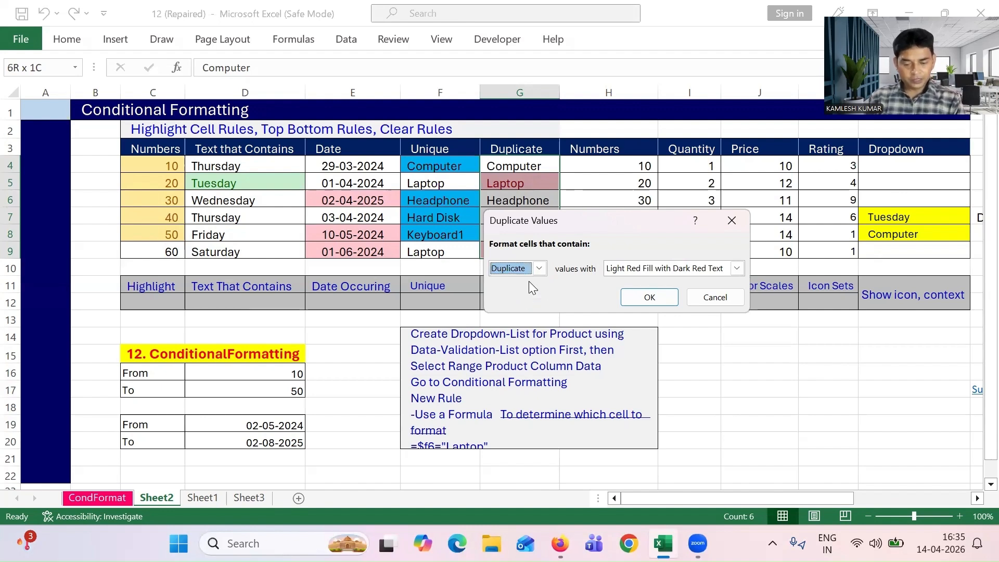
pyautogui.click(649, 297)
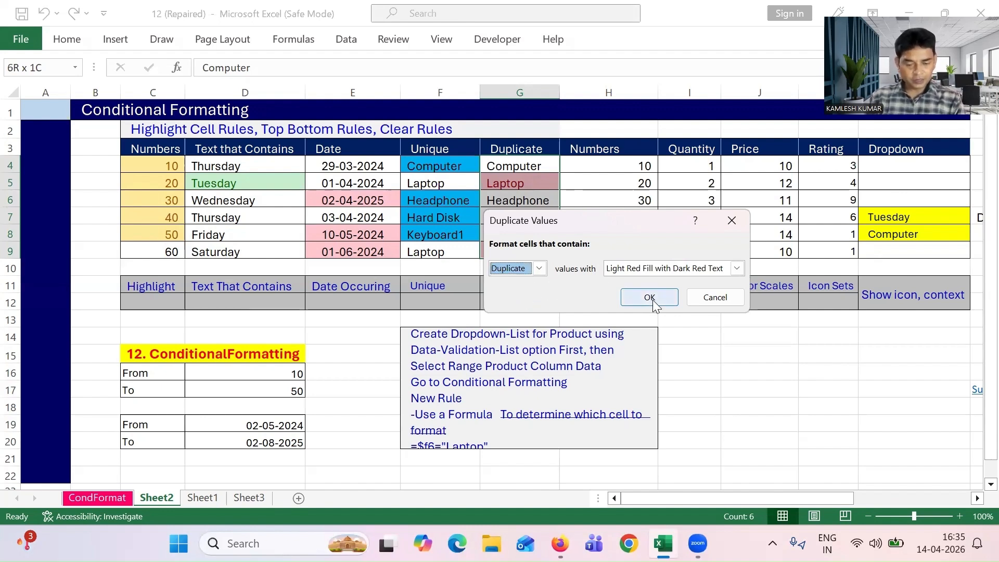
pyautogui.click(748, 370)
# Step: Go through the entries in G5:G9 to check which repeated product names the duplicate rule highlights
pyautogui.click(527, 182)
pyautogui.press('Down')
pyautogui.press('Down')
pyautogui.press('Down')
pyautogui.press('Down')
pyautogui.press('Up')
pyautogui.press('Up')
pyautogui.press('Up')
pyautogui.press('Up')
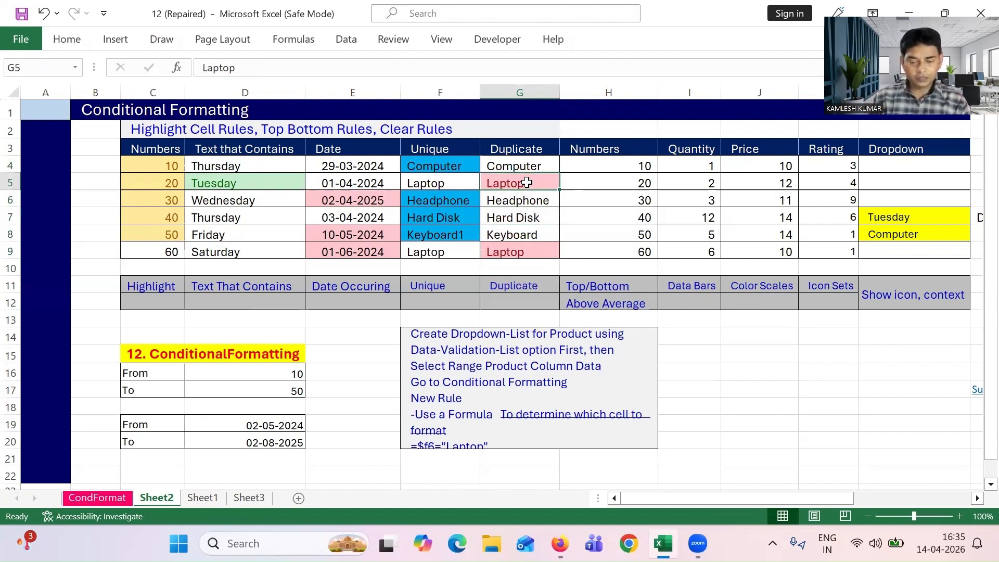
# Step: Start an Above Average rule for the values in the second Numbers column, H4:H9
pyautogui.click(598, 167)
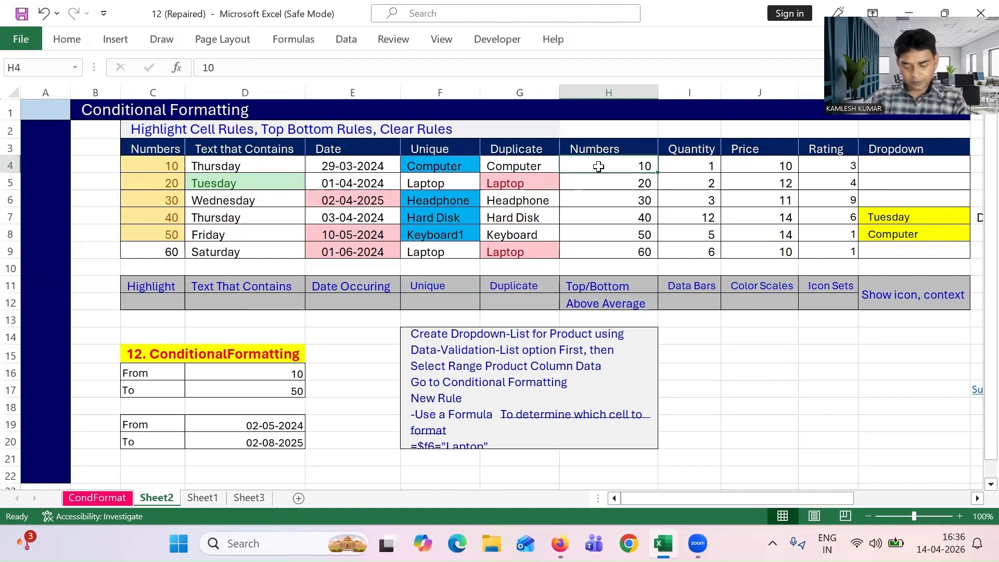
pyautogui.hotkey('shift', 'Down')
pyautogui.hotkey('shift', 'Down')
pyautogui.hotkey('shift', 'Down')
pyautogui.hotkey('shift', 'Down')
pyautogui.hotkey('shift', 'Down')
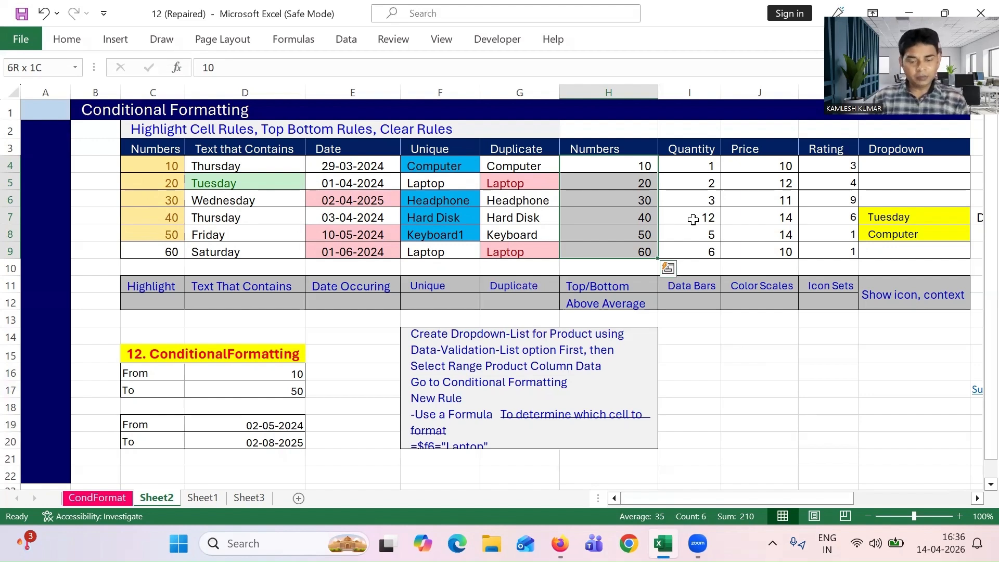
pyautogui.click(72, 46)
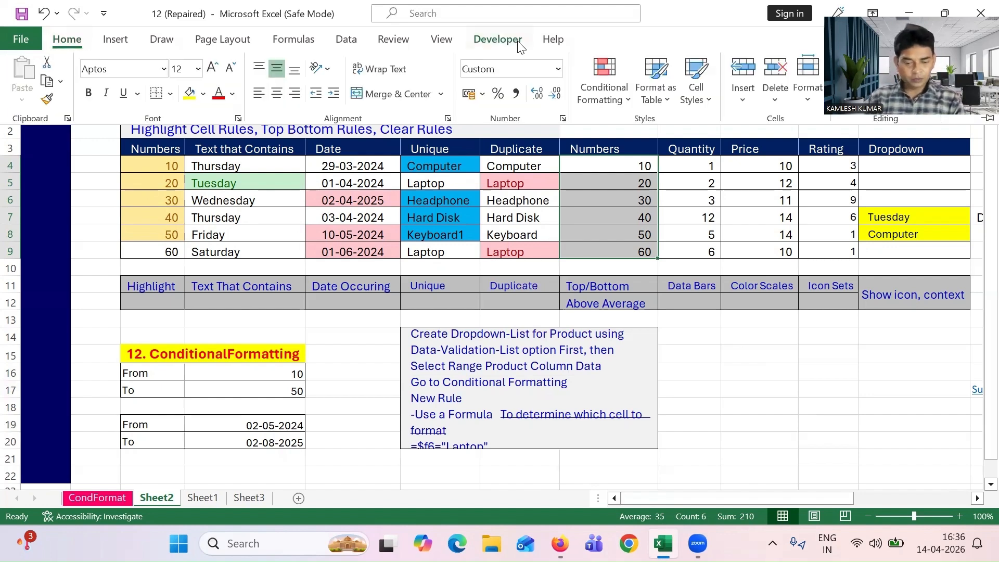
pyautogui.click(599, 100)
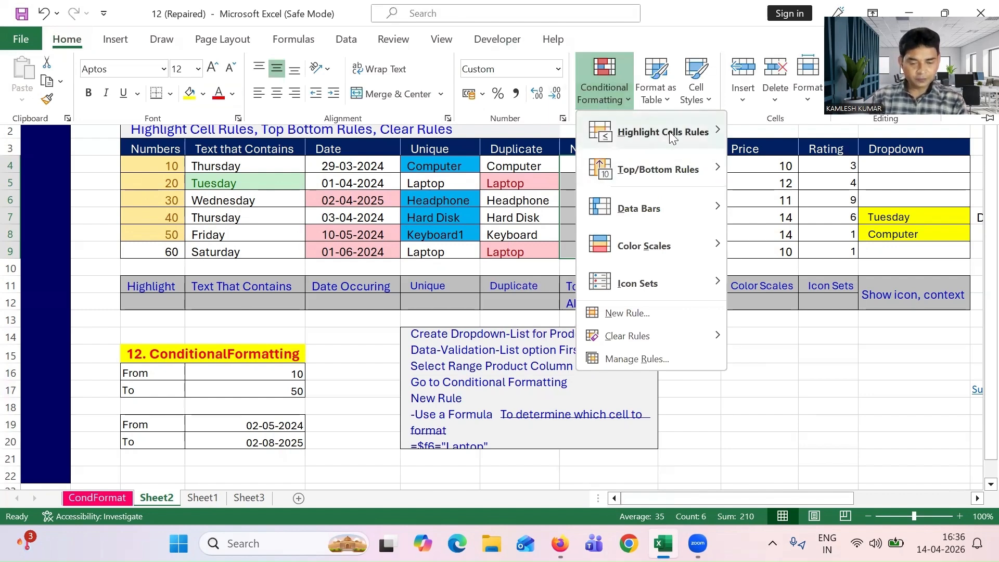
pyautogui.moveTo(660, 132)
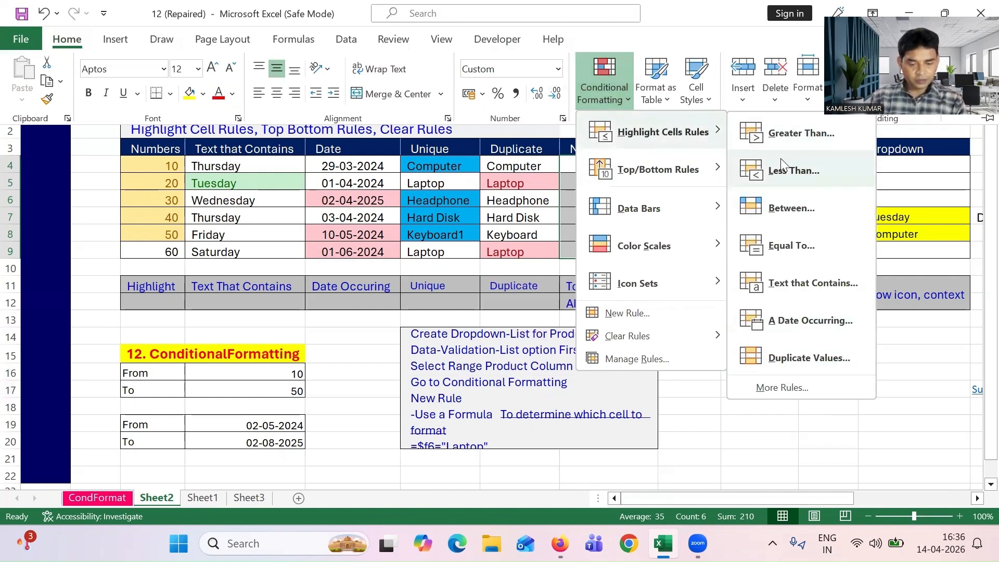
pyautogui.moveTo(679, 174)
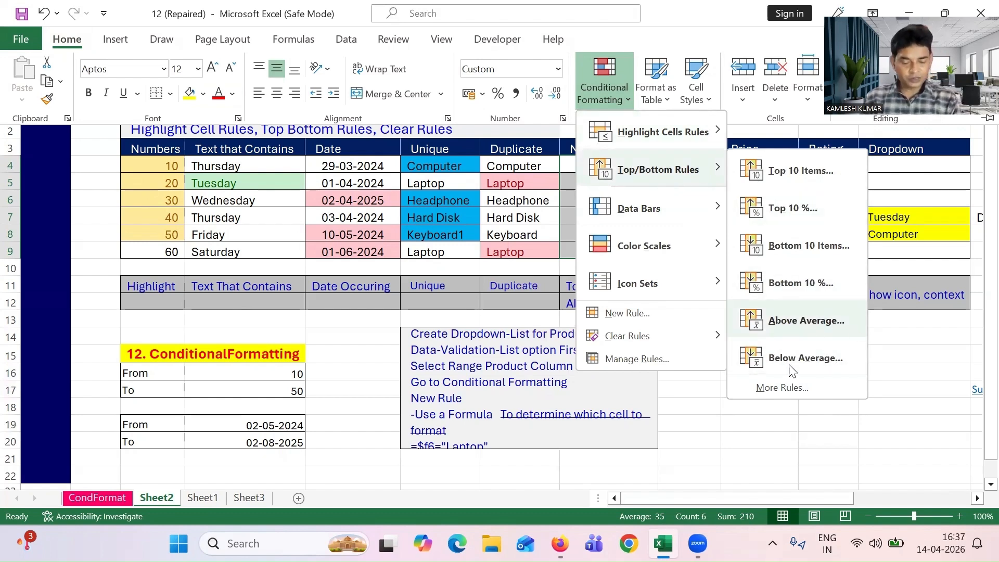
pyautogui.click(781, 332)
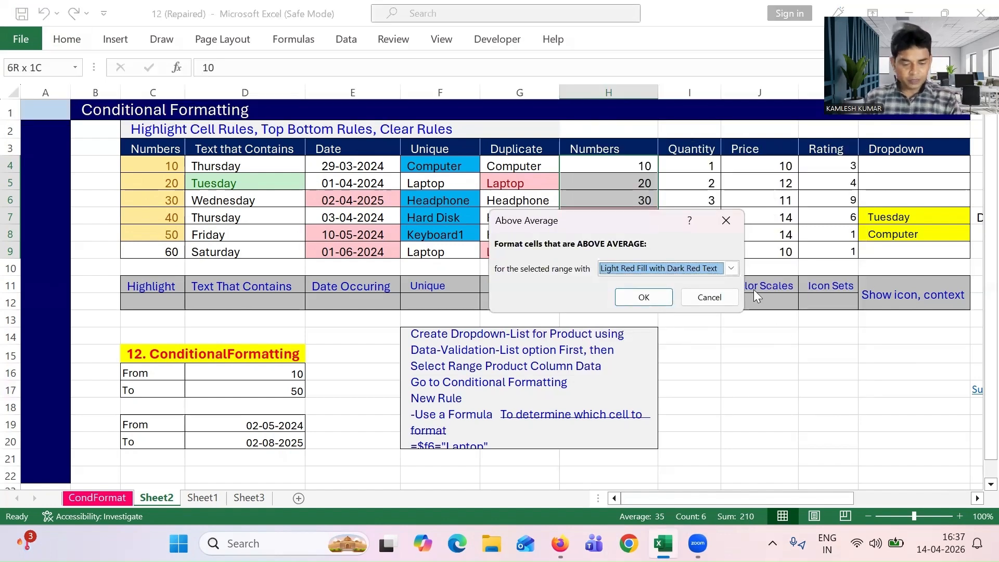
# Step: Set the Above Average rule to Green Fill with Dark Green Text and apply it to H4:H9
pyautogui.click(731, 267)
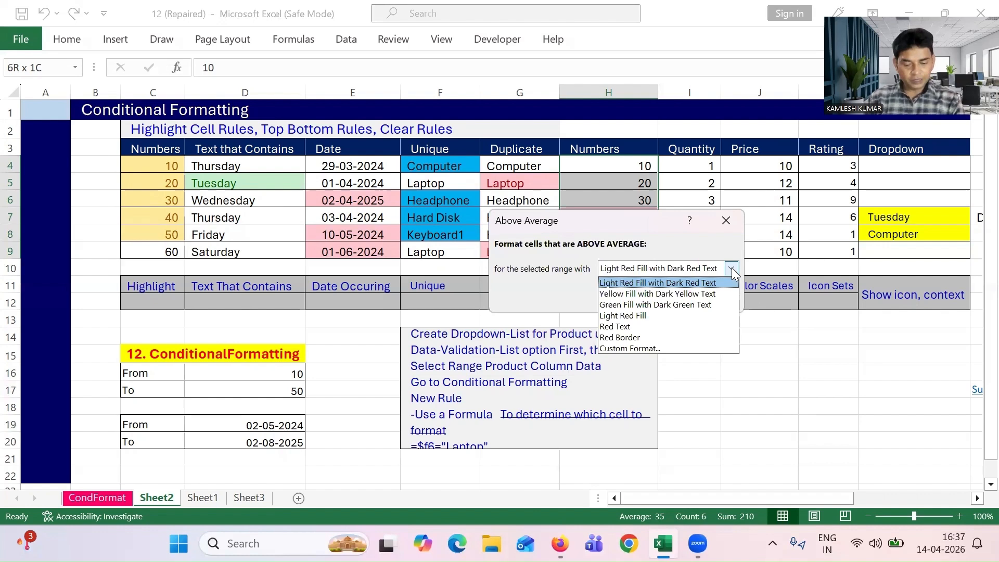
pyautogui.click(686, 302)
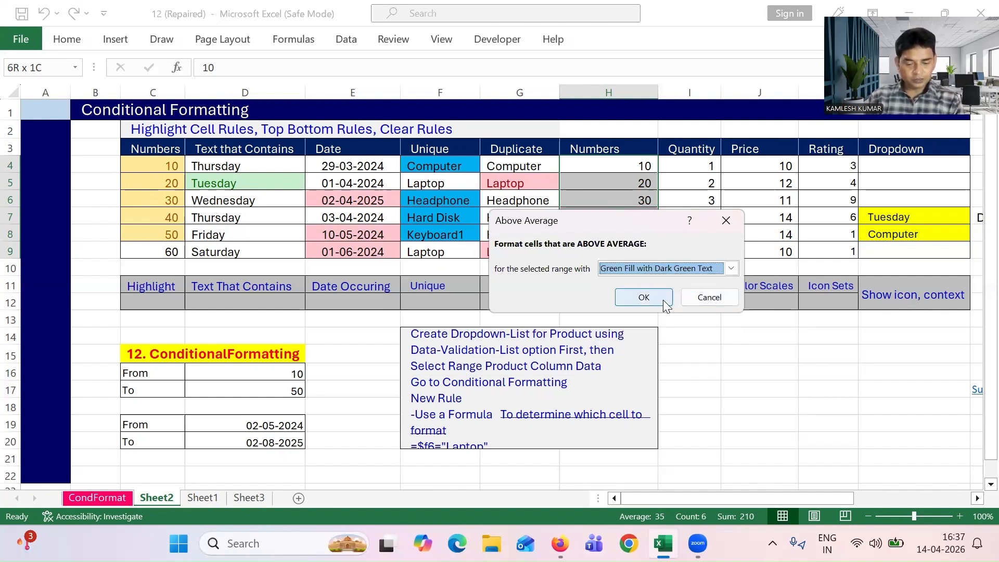
pyautogui.click(662, 300)
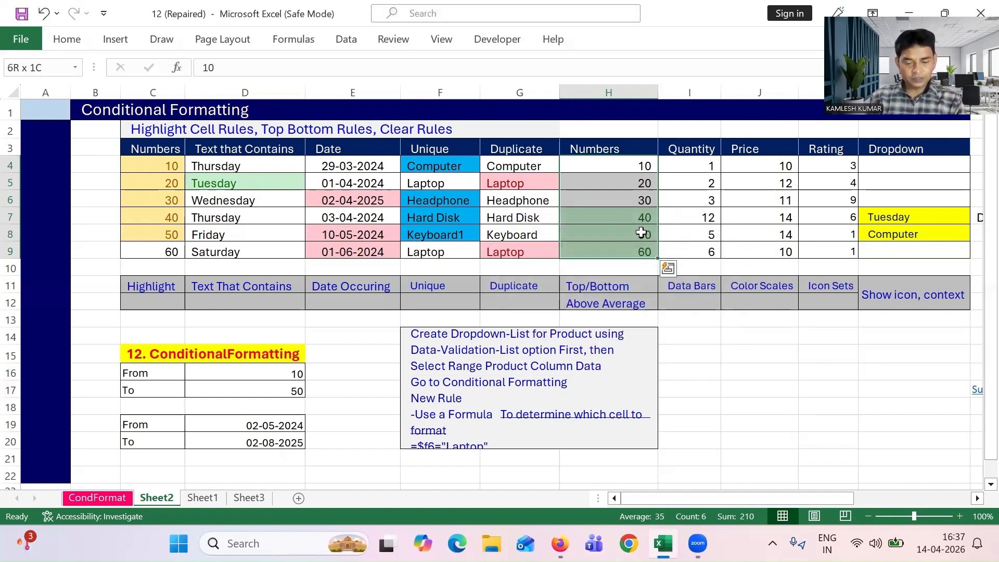
# Step: Go through the values in the second Numbers column to check which ones the above-average rule highlights
pyautogui.click(603, 210)
pyautogui.press('Down')
pyautogui.press('Down')
pyautogui.press('Up')
pyautogui.press('Up')
pyautogui.press('Up')
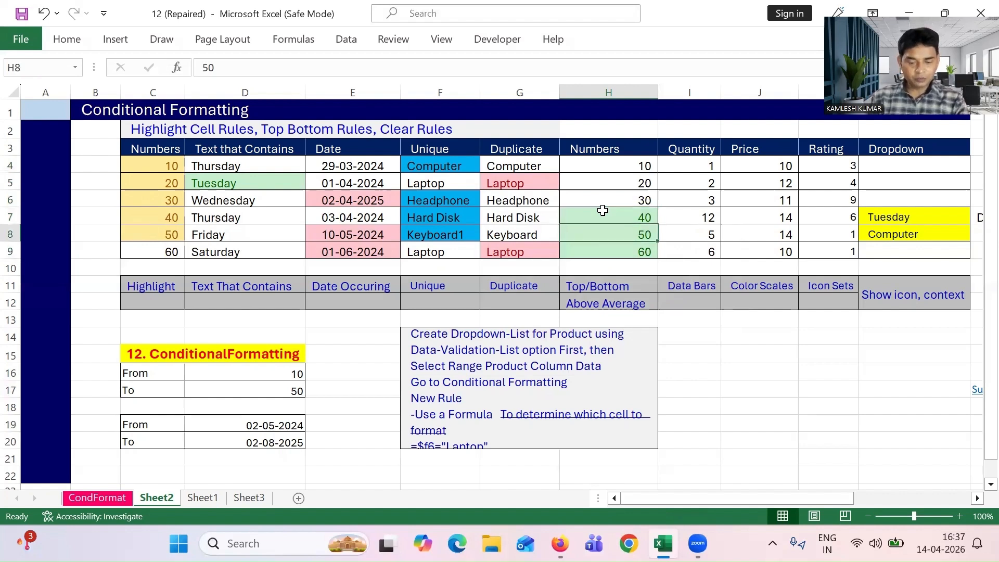
pyautogui.press('Down')
pyautogui.press('Down')
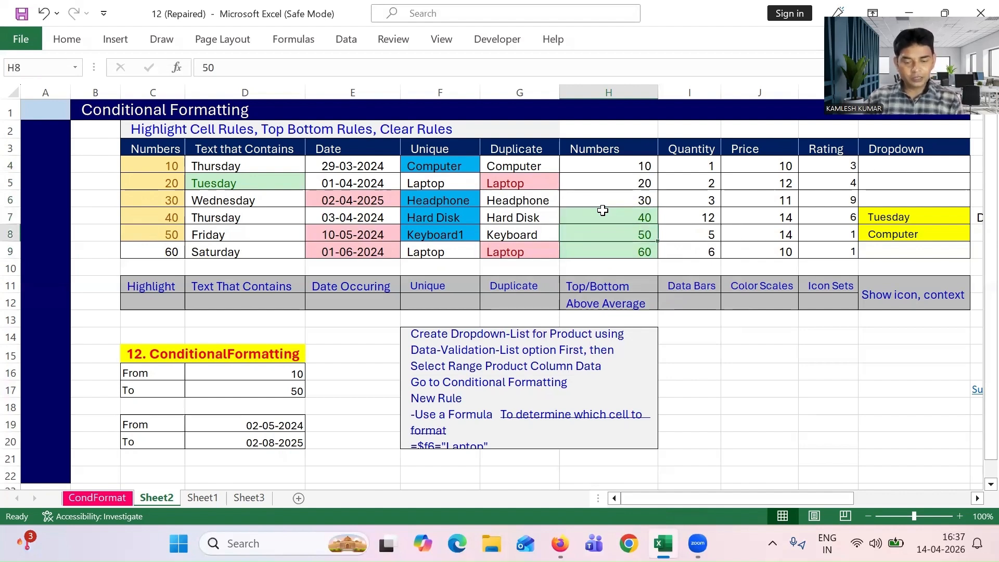
# Step: Apply a Below Average rule with Light Red Fill with Dark Red Text to H4:H9
pyautogui.click(602, 163)
pyautogui.hotkey('shift', 'Down')
pyautogui.hotkey('shift', 'Down')
pyautogui.hotkey('shift', 'Down')
pyautogui.hotkey('shift', 'Down')
pyautogui.hotkey('shift', 'Down')
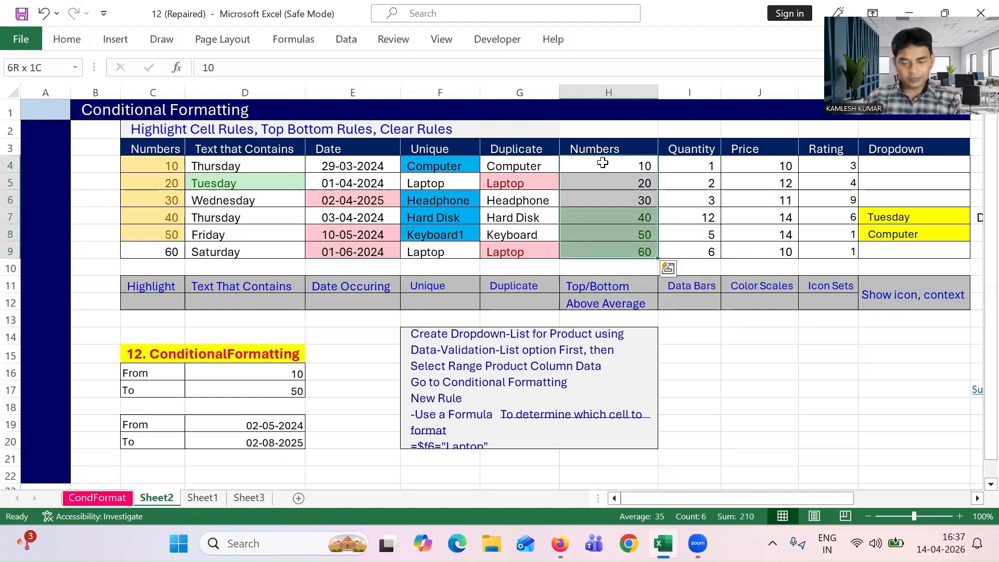
pyautogui.click(69, 40)
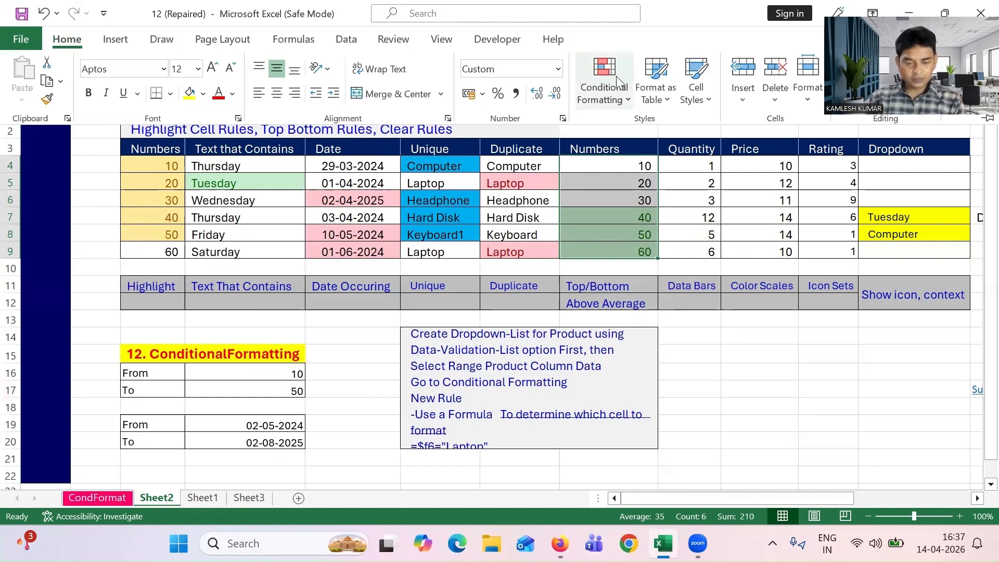
pyautogui.click(611, 92)
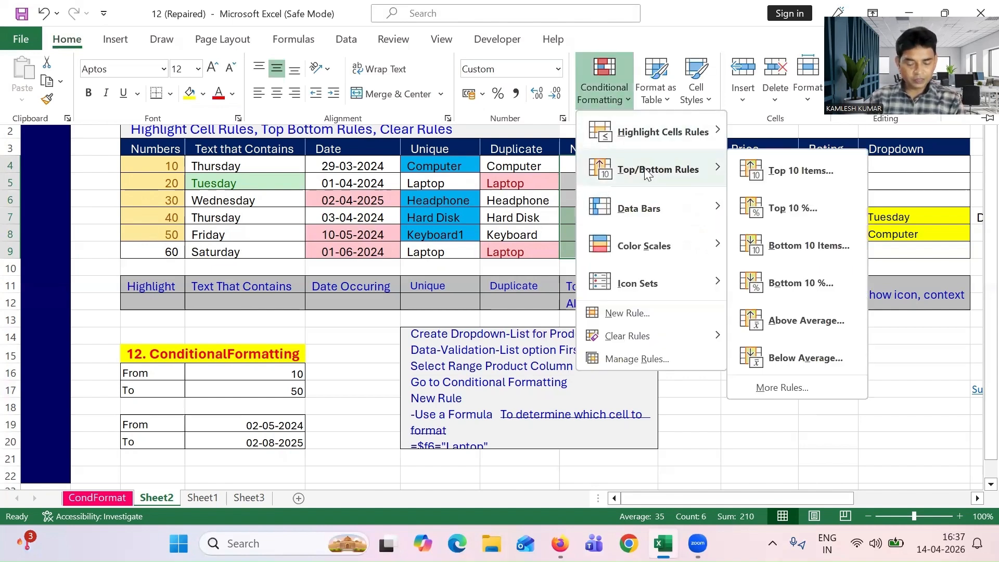
pyautogui.click(821, 366)
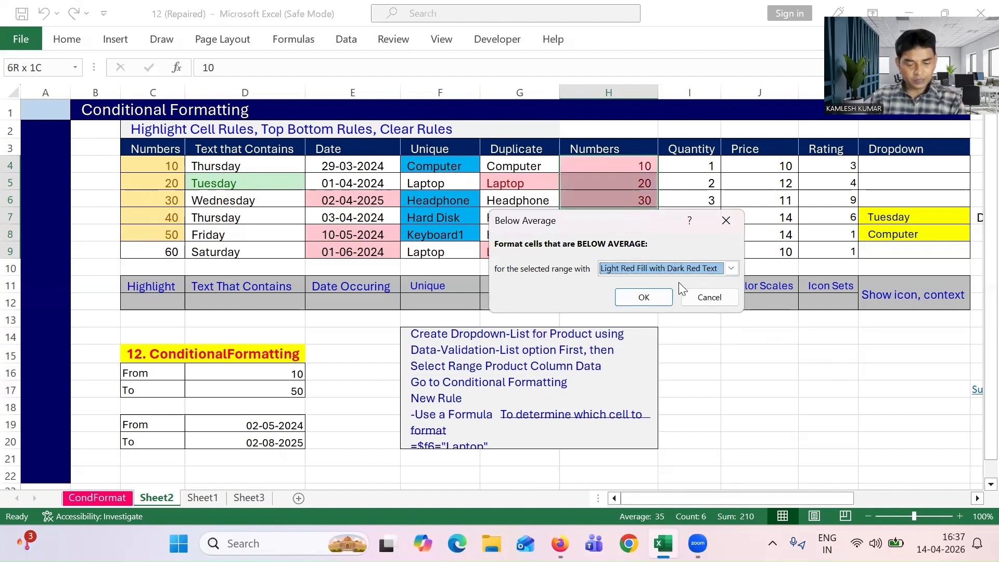
pyautogui.click(643, 297)
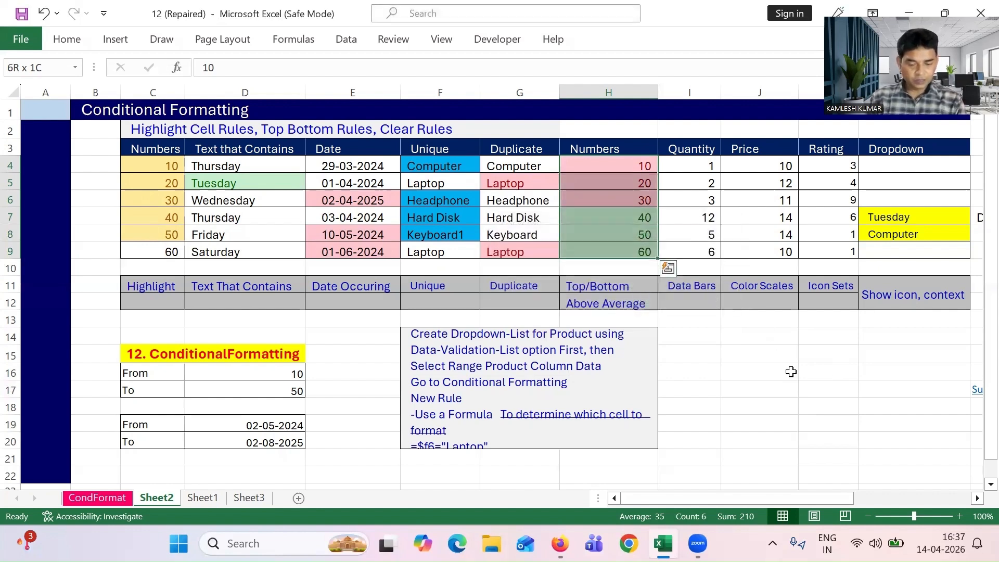
pyautogui.click(771, 407)
pyautogui.click(631, 211)
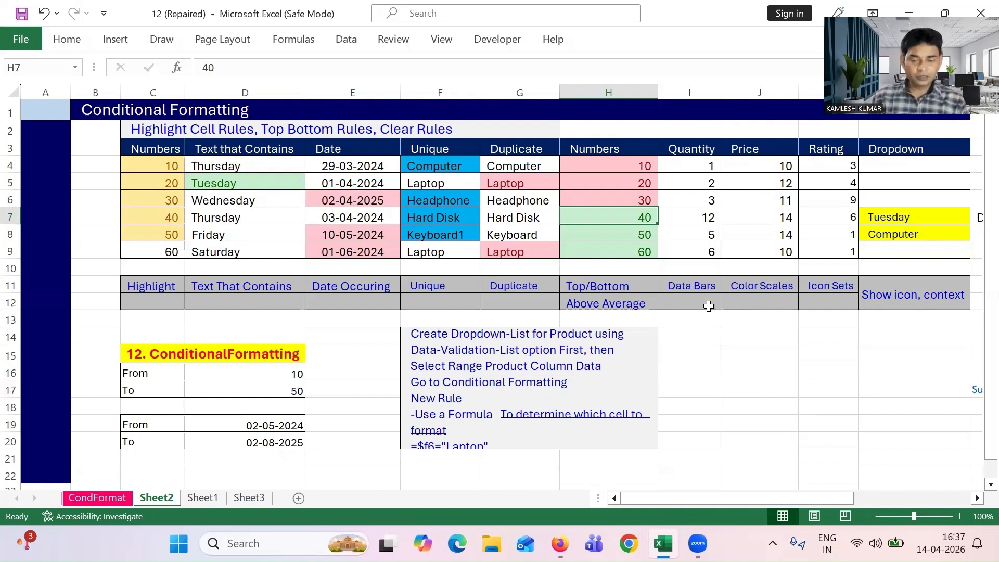
# Step: Add blue gradient-fill data bars to the Quantity values in I4:I9
pyautogui.click(697, 167)
pyautogui.hotkey('shift', 'Down')
pyautogui.hotkey('shift', 'Down')
pyautogui.hotkey('shift', 'Down')
pyautogui.hotkey('shift', 'Down')
pyautogui.hotkey('shift', 'Down')
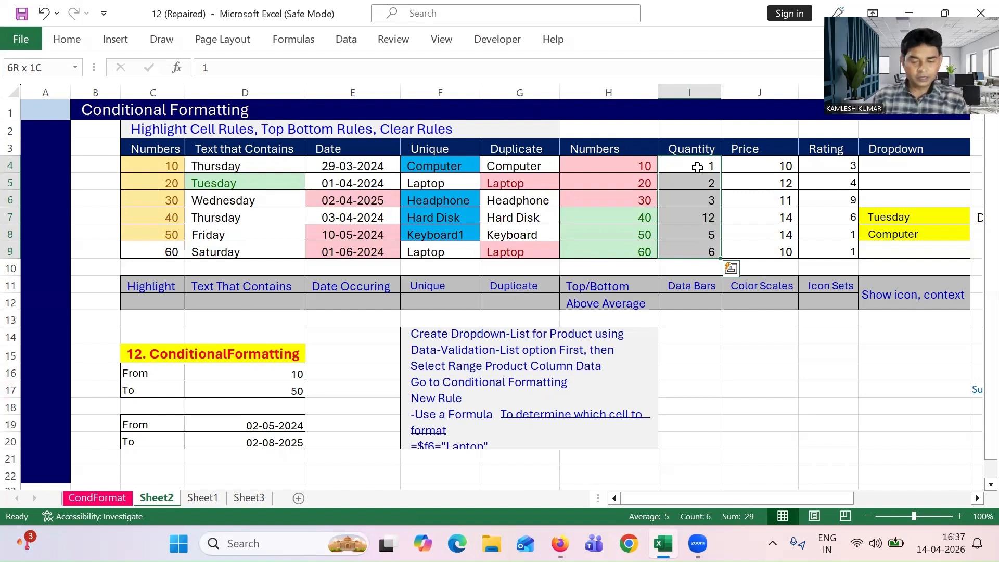
pyautogui.click(67, 39)
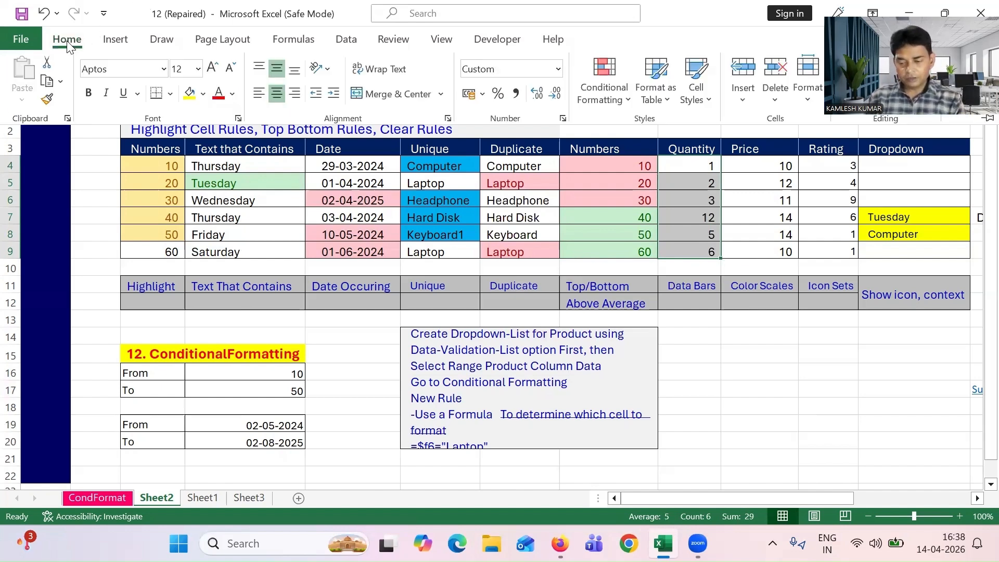
pyautogui.click(603, 94)
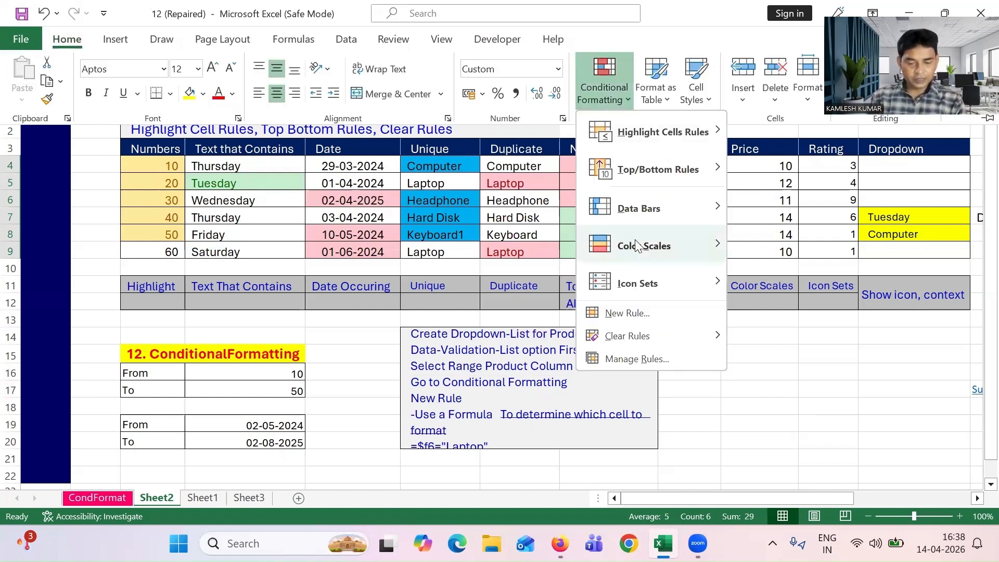
pyautogui.moveTo(638, 213)
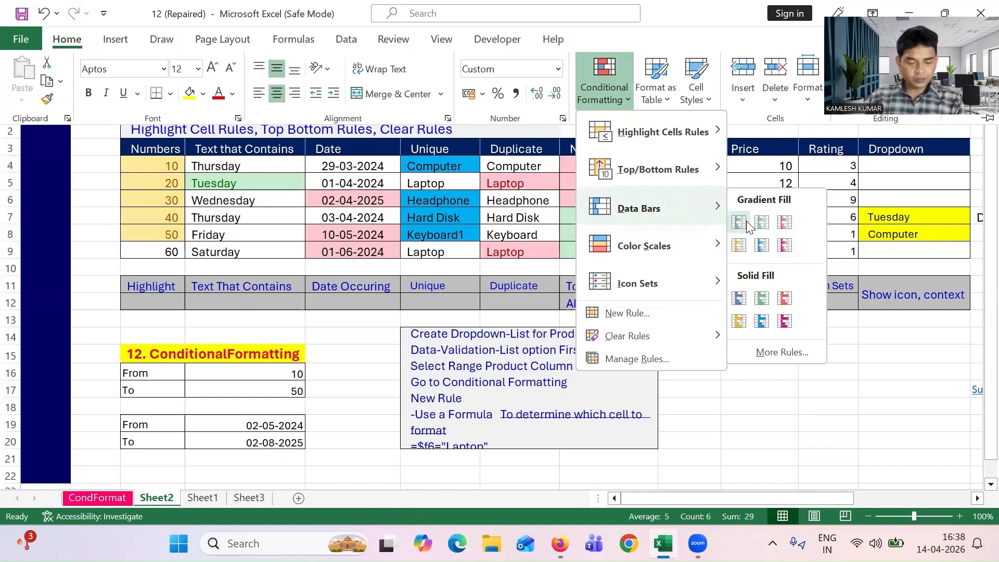
pyautogui.click(739, 223)
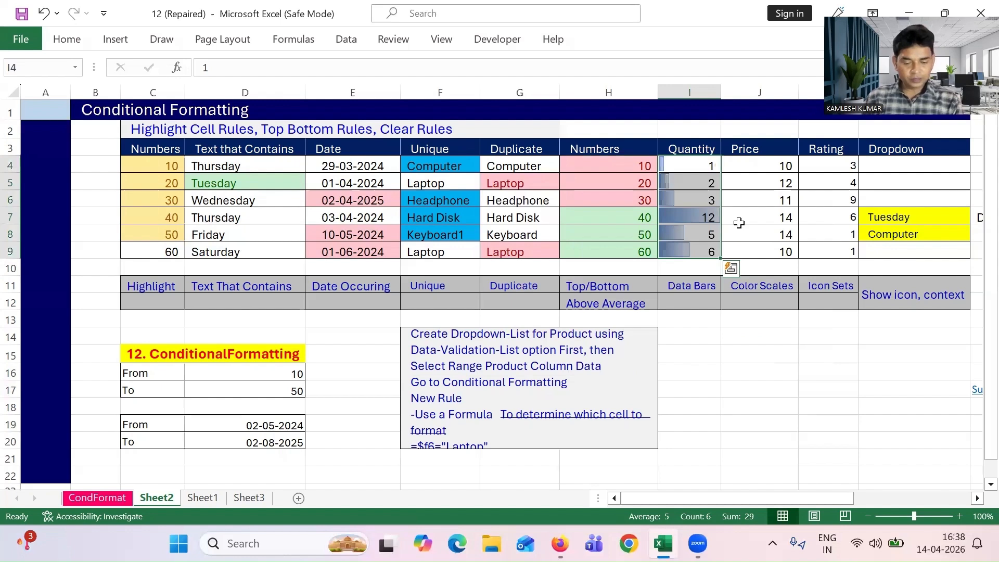
pyautogui.click(729, 350)
pyautogui.click(674, 219)
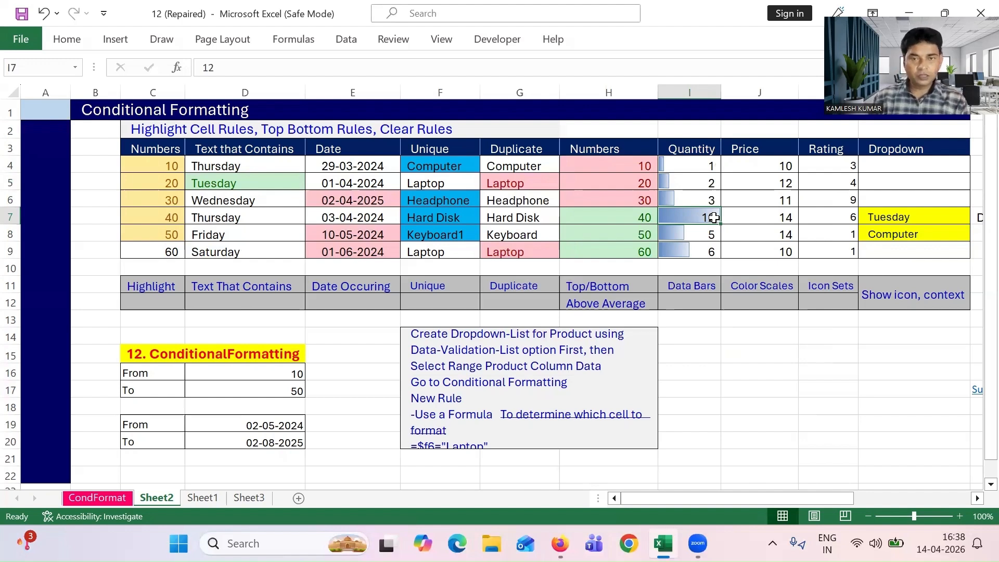
# Step: Open the data bar rule of the Quantity values I4:I9 for editing through the rules manager
pyautogui.click(692, 167)
pyautogui.hotkey('shift', 'Down')
pyautogui.hotkey('shift', 'Down')
pyautogui.hotkey('shift', 'Down')
pyautogui.hotkey('shift', 'Down')
pyautogui.hotkey('shift', 'Down')
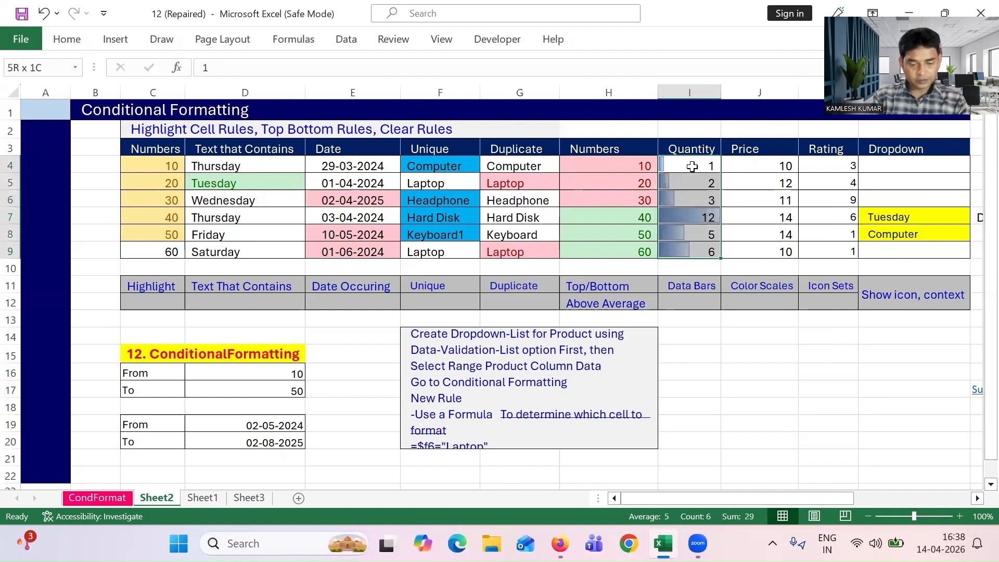
pyautogui.click(67, 39)
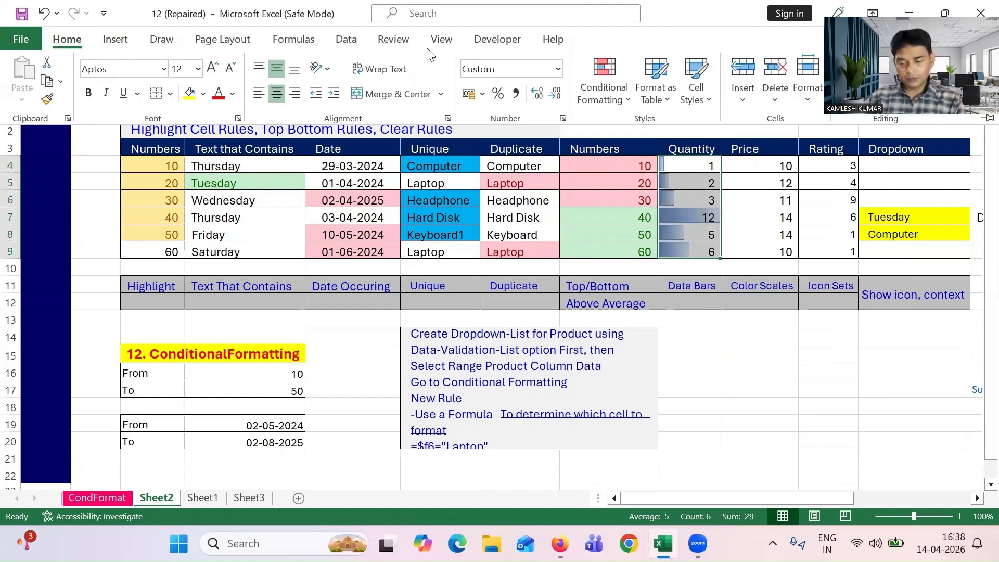
pyautogui.click(612, 98)
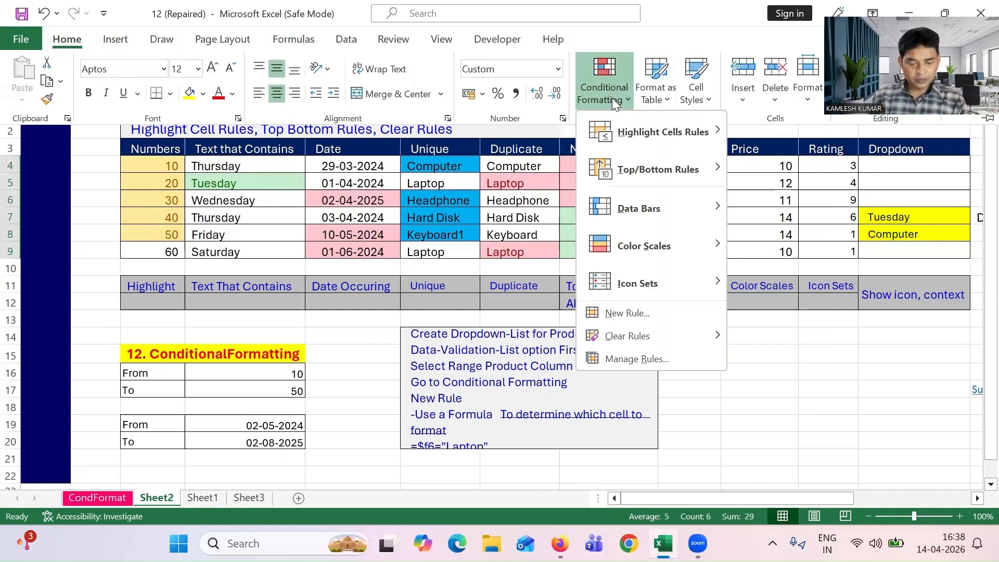
pyautogui.click(647, 359)
pyautogui.click(477, 222)
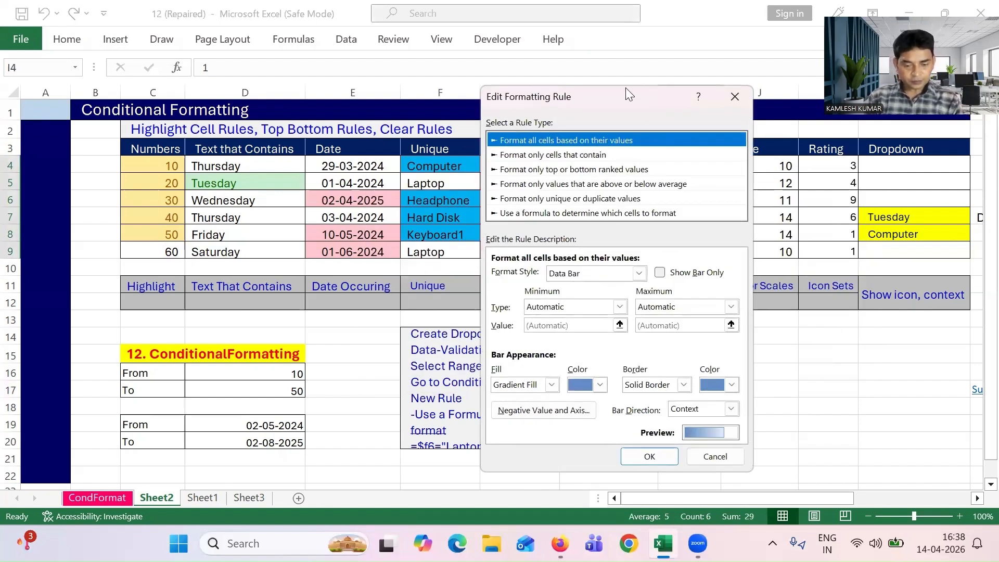
# Step: Set the border color of the Quantity data bars to orange in the rule being edited
pyautogui.moveTo(627, 87); pyautogui.dragTo(567, 19)
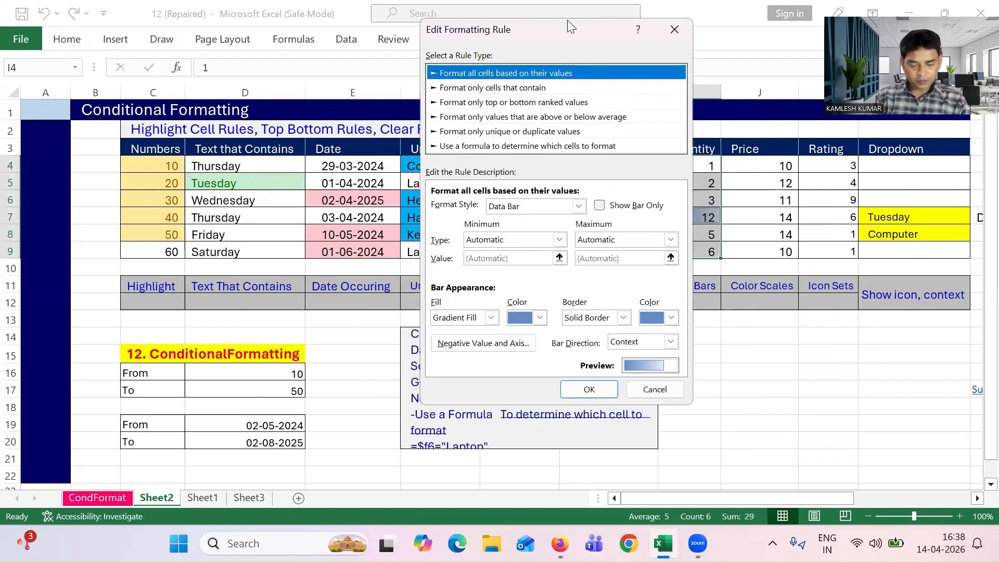
pyautogui.click(671, 317)
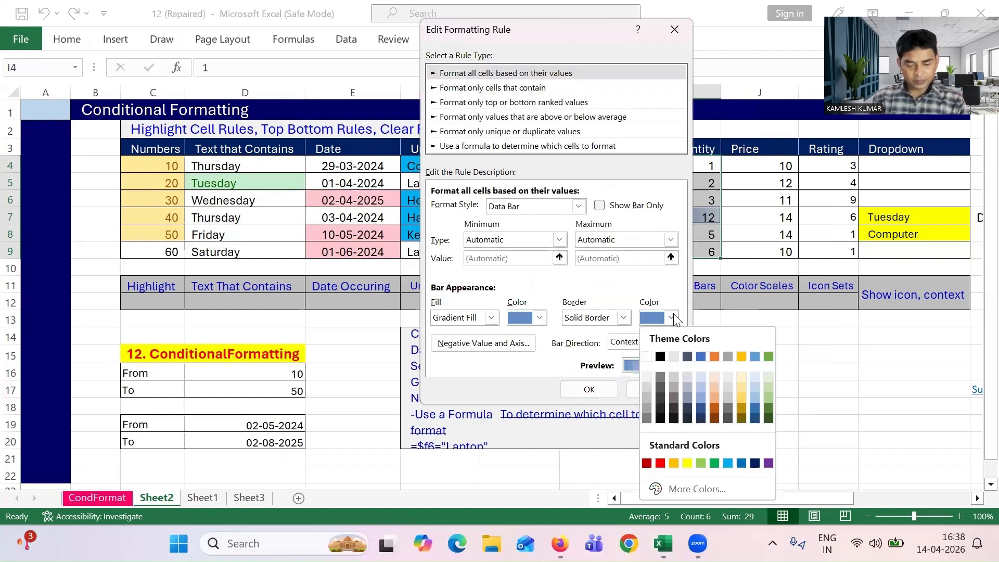
pyautogui.click(715, 356)
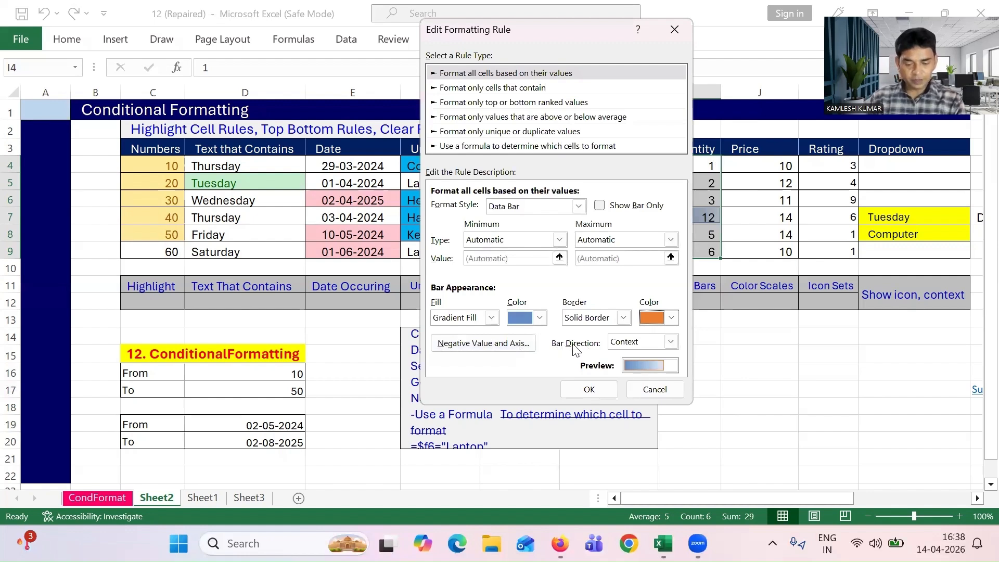
# Step: Set the Quantity data bars' direction to Right-to-Left and apply the edited rule to I4:I9
pyautogui.click(671, 341)
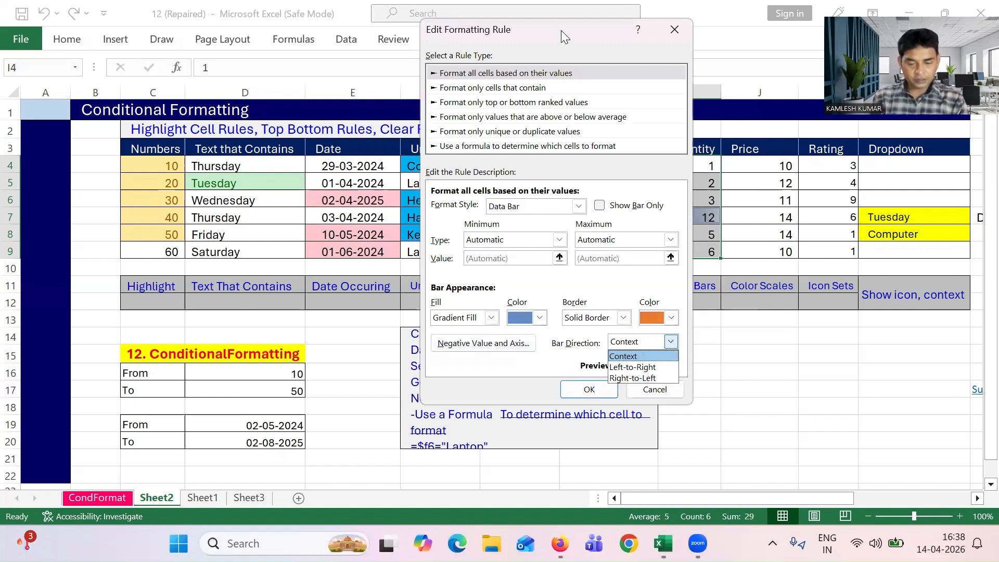
pyautogui.click(518, 37)
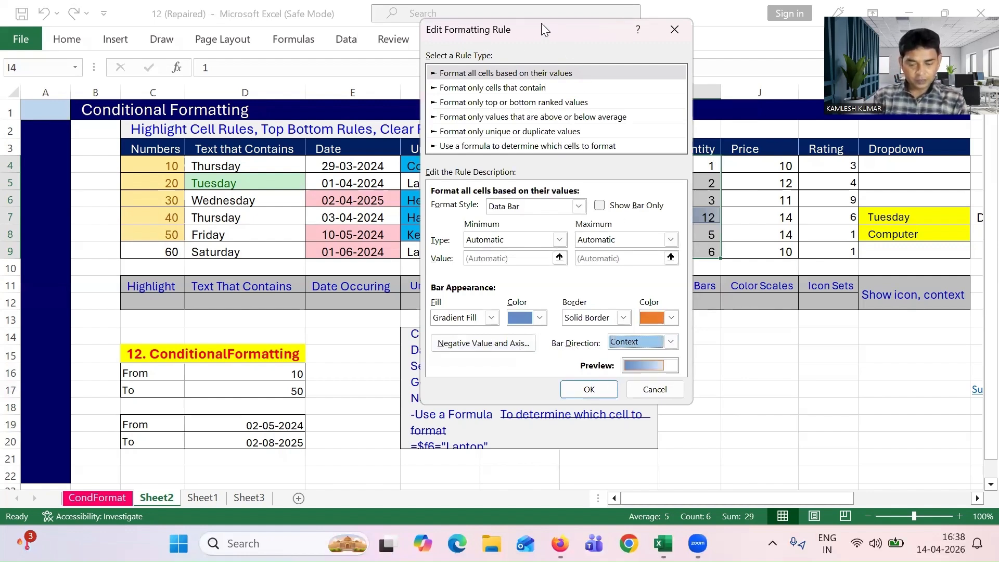
pyautogui.moveTo(541, 23); pyautogui.dragTo(293, 26)
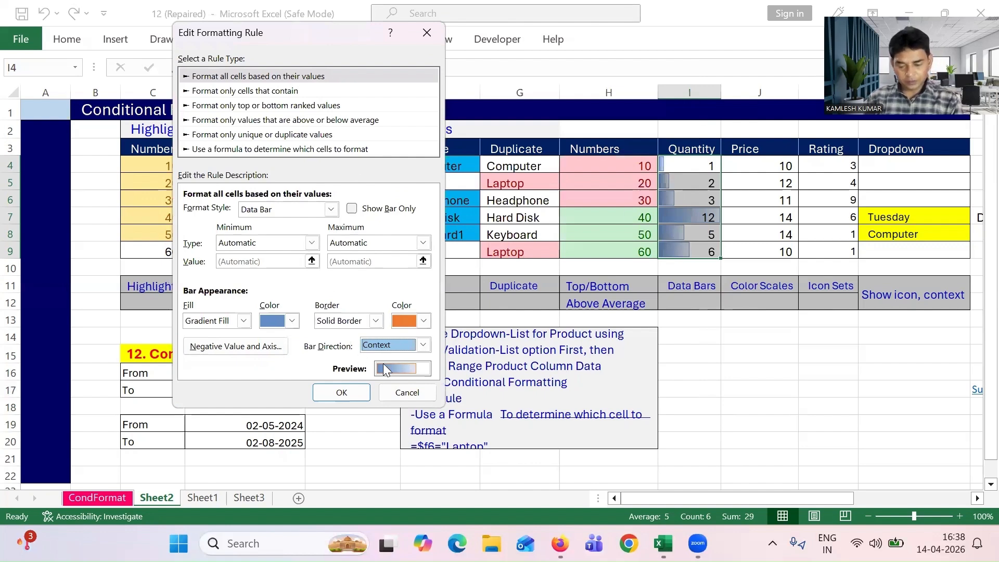
pyautogui.click(423, 345)
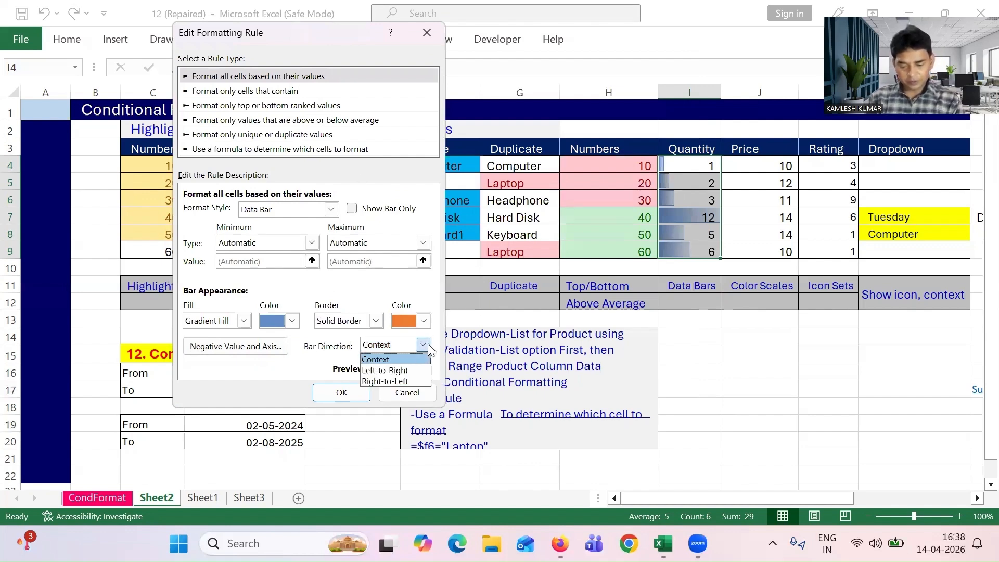
pyautogui.click(410, 381)
pyautogui.click(341, 392)
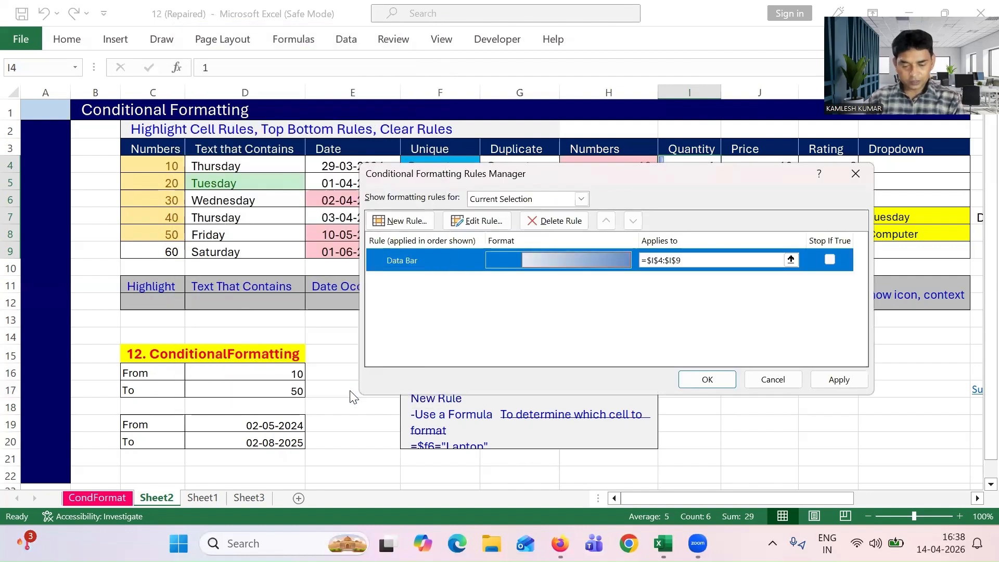
pyautogui.click(838, 379)
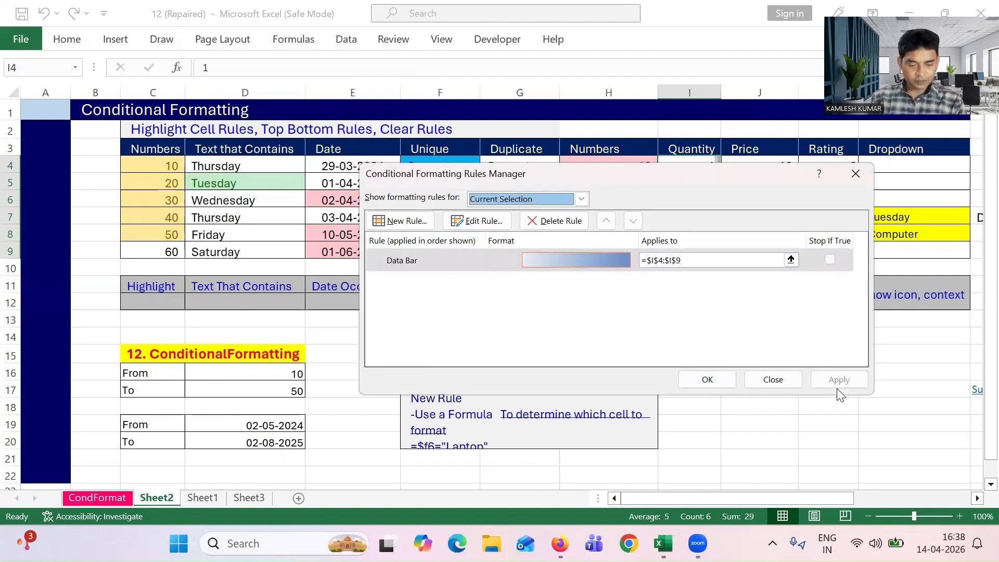
pyautogui.click(707, 380)
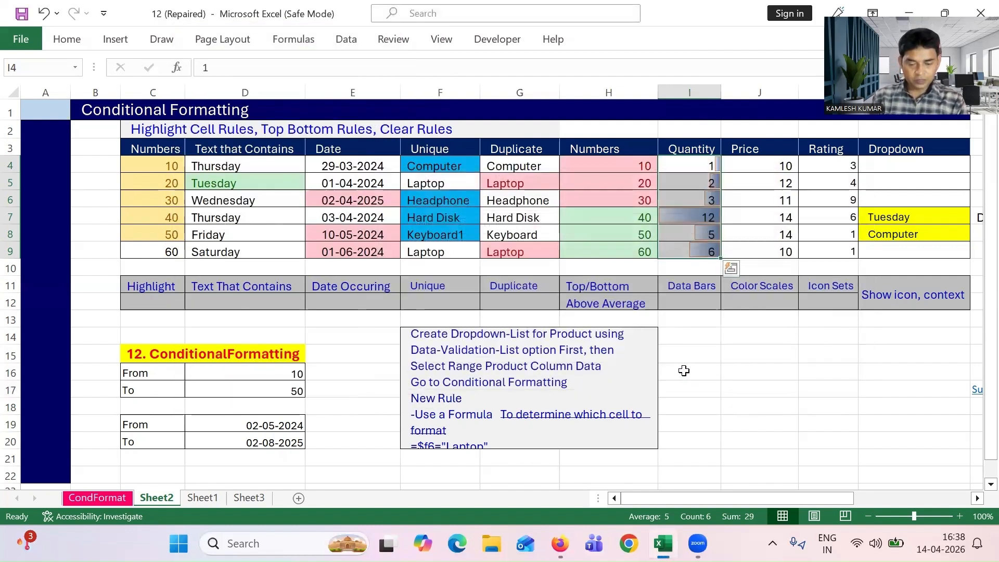
pyautogui.click(701, 192)
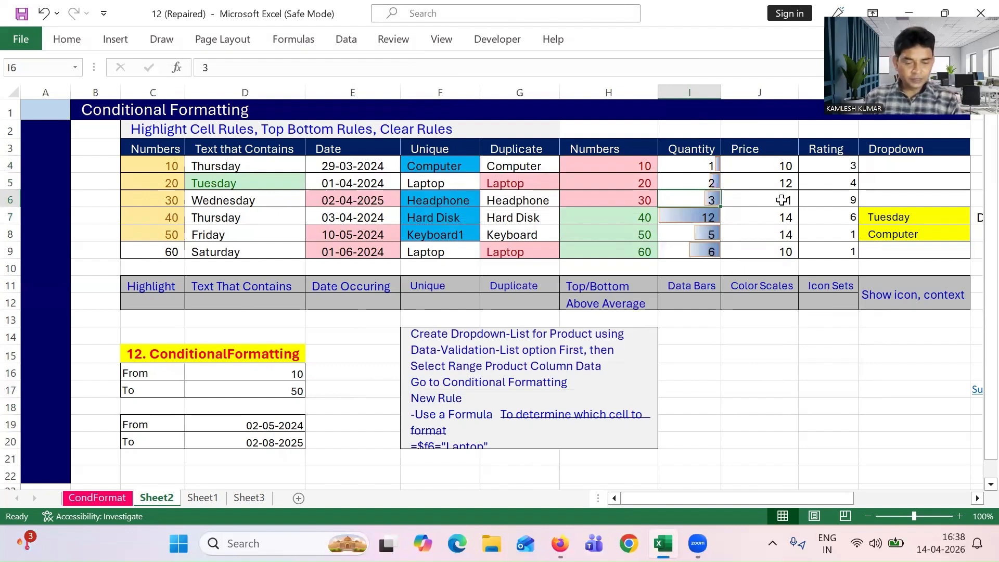
# Step: Apply a two-color scale to the Price values in J4:J9, running from green for the lowest to white for the highest
pyautogui.click(772, 166)
pyautogui.moveTo(772, 166); pyautogui.dragTo(772, 252)
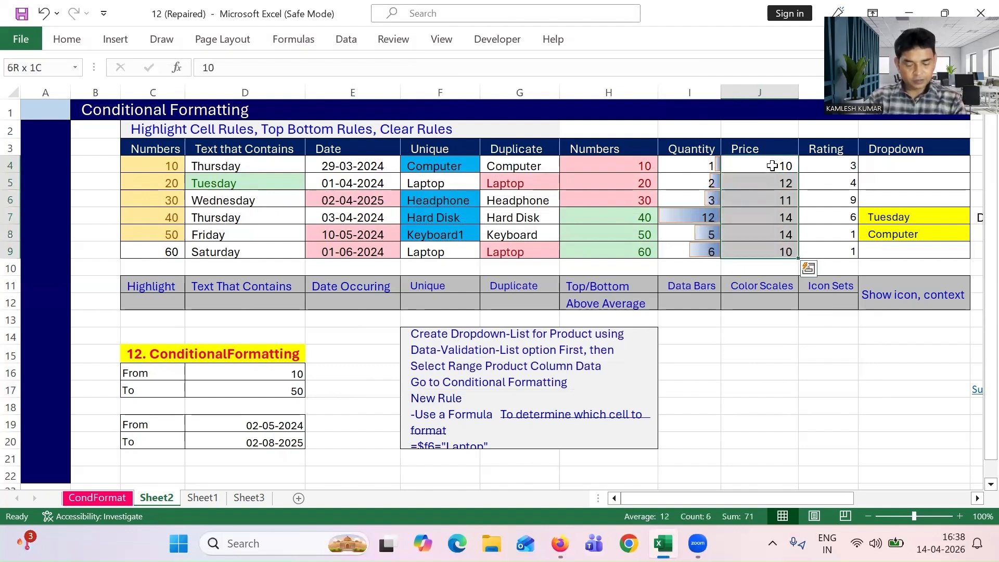
pyautogui.click(66, 41)
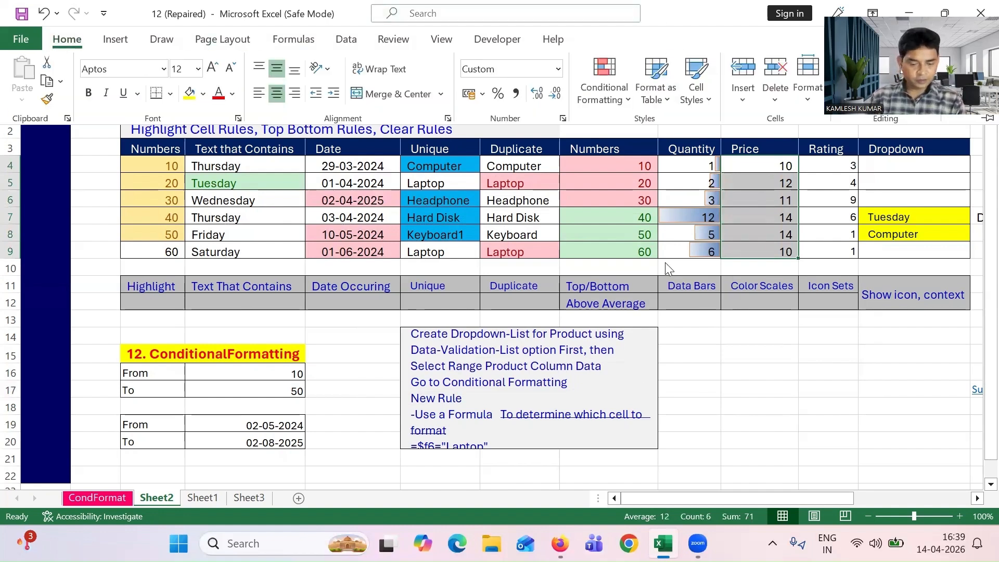
pyautogui.click(616, 95)
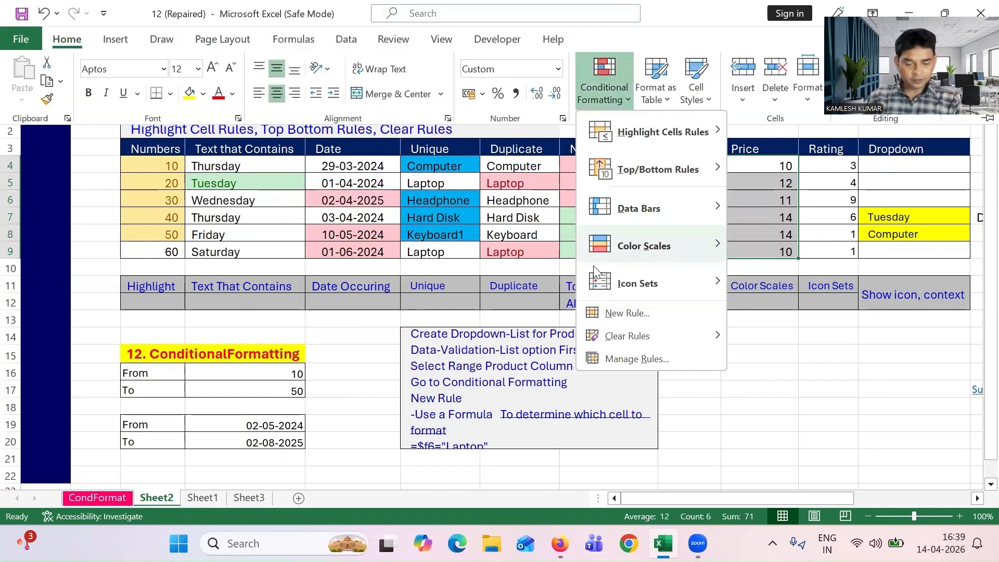
pyautogui.moveTo(653, 246)
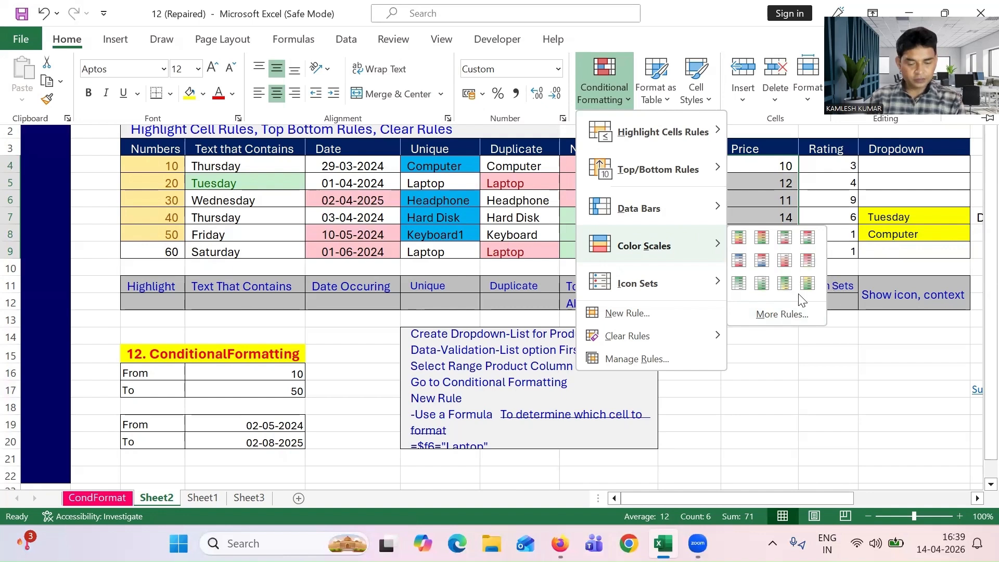
pyautogui.click(760, 289)
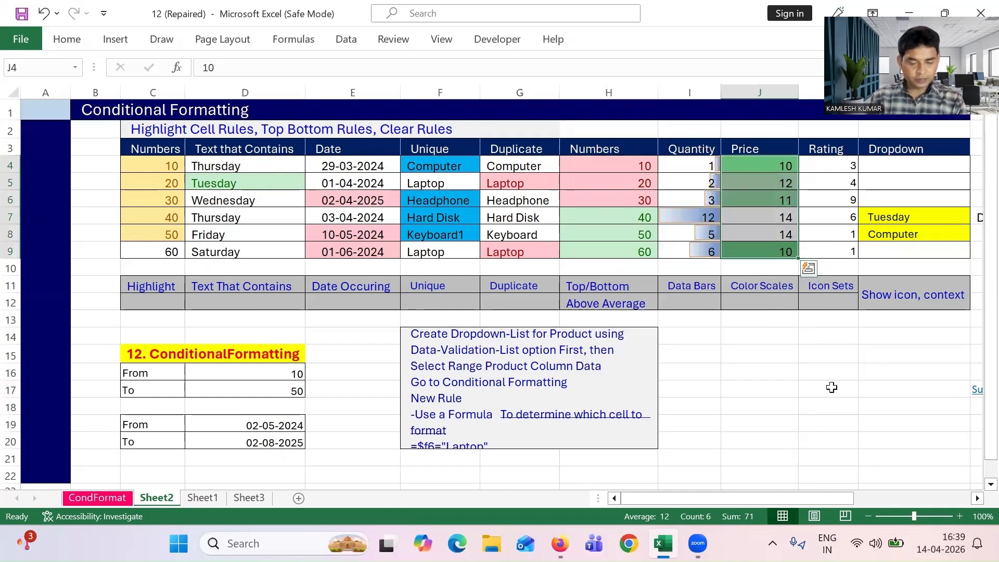
# Step: Open the graded color scale rule of the Price values J4:J9 for editing through the rules manager
pyautogui.click(758, 212)
pyautogui.press('Down')
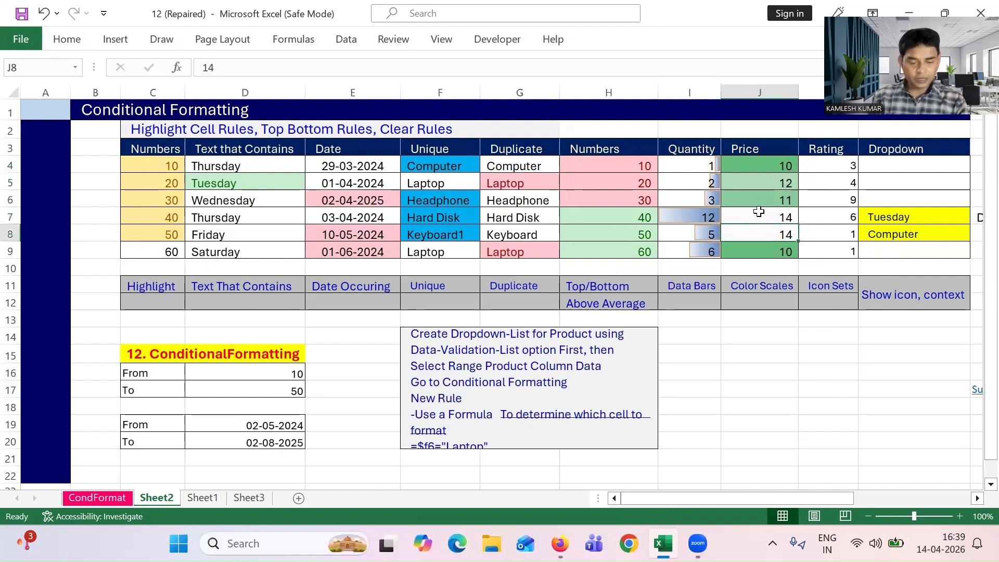
pyautogui.press('Up')
pyautogui.press('Up')
pyautogui.press('Up')
pyautogui.press('Up')
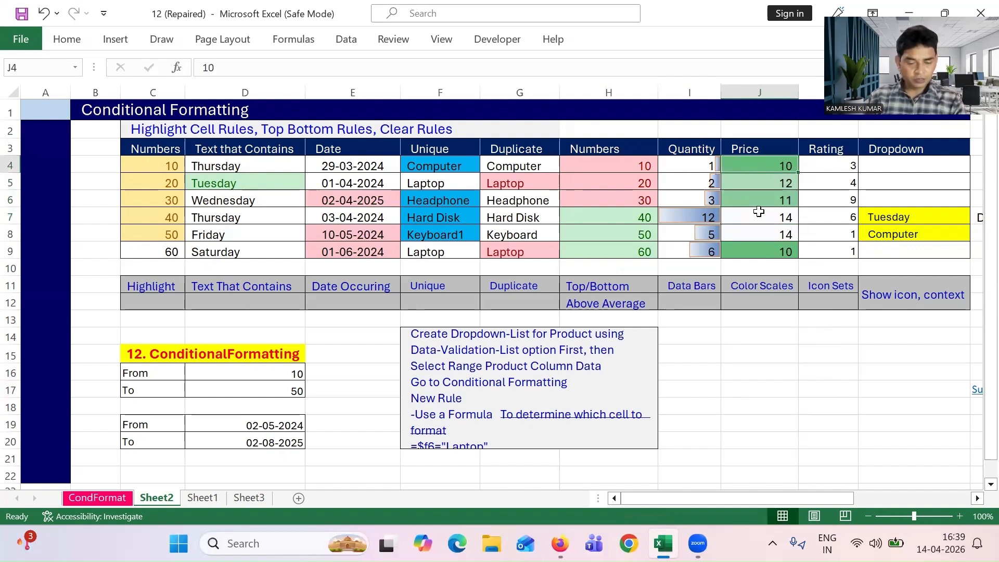
pyautogui.hotkey('shift', 'Down')
pyautogui.hotkey('shift', 'Down')
pyautogui.hotkey('shift', 'Down')
pyautogui.hotkey('shift', 'Down')
pyautogui.hotkey('shift', 'Down')
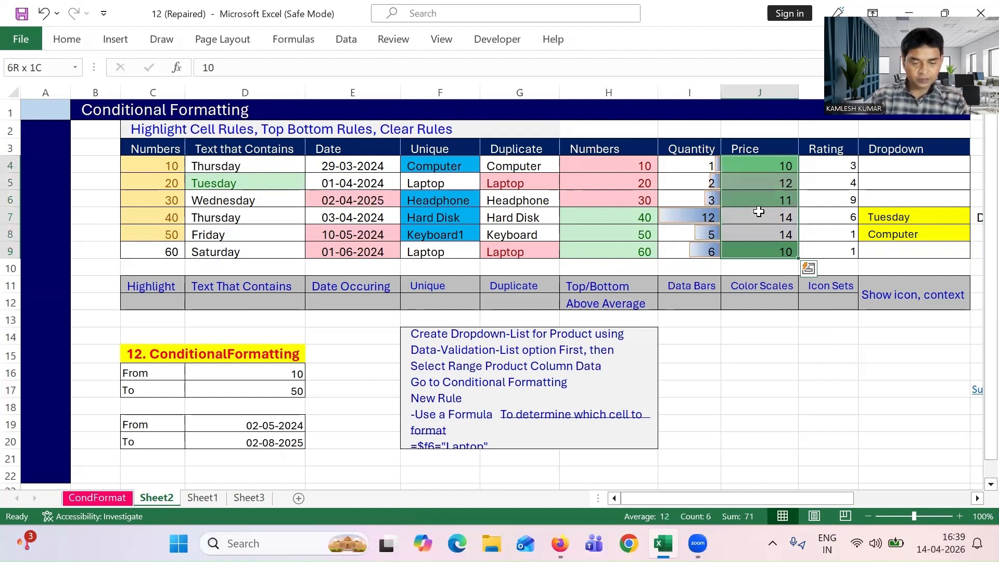
pyautogui.click(66, 39)
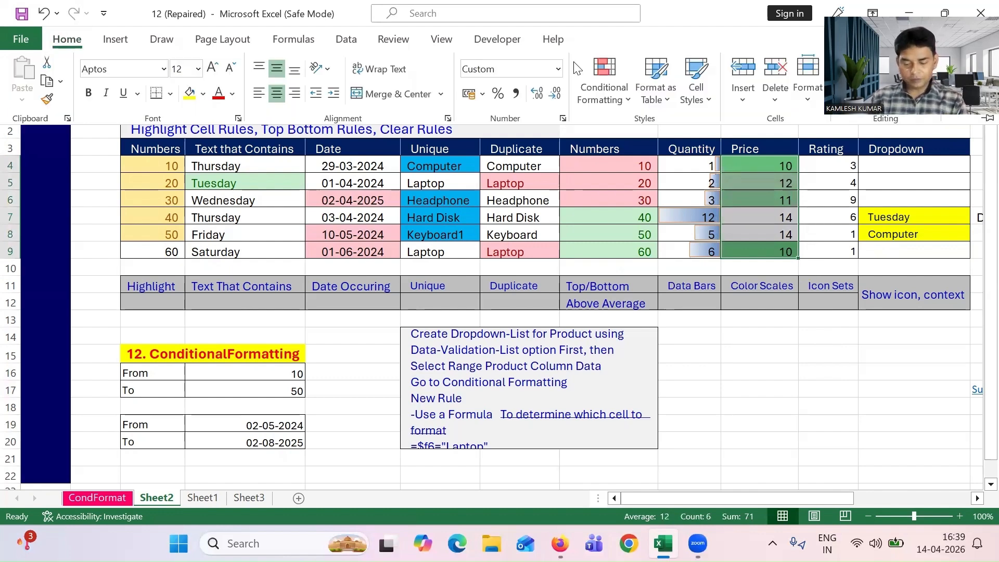
pyautogui.click(628, 98)
pyautogui.click(638, 358)
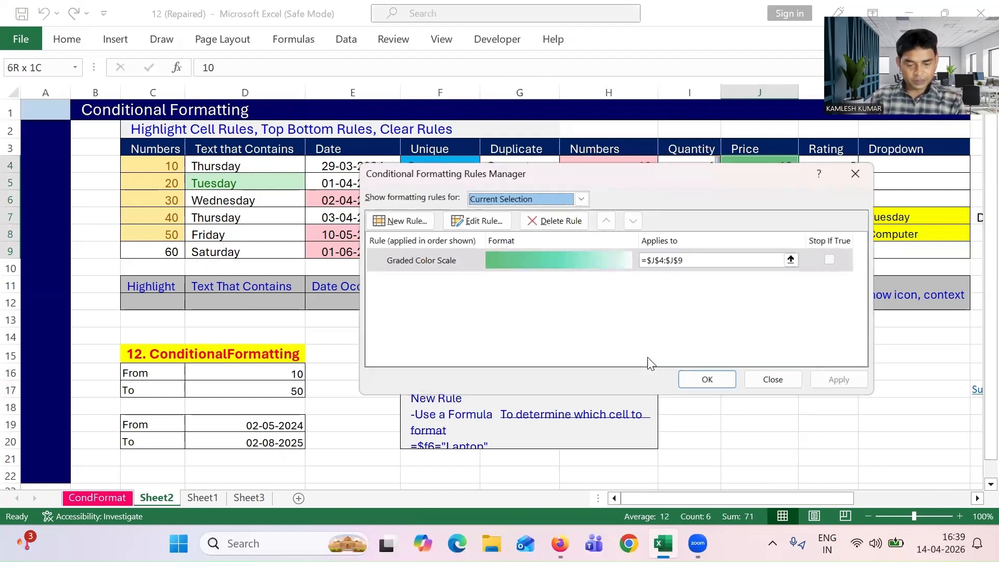
pyautogui.click(475, 221)
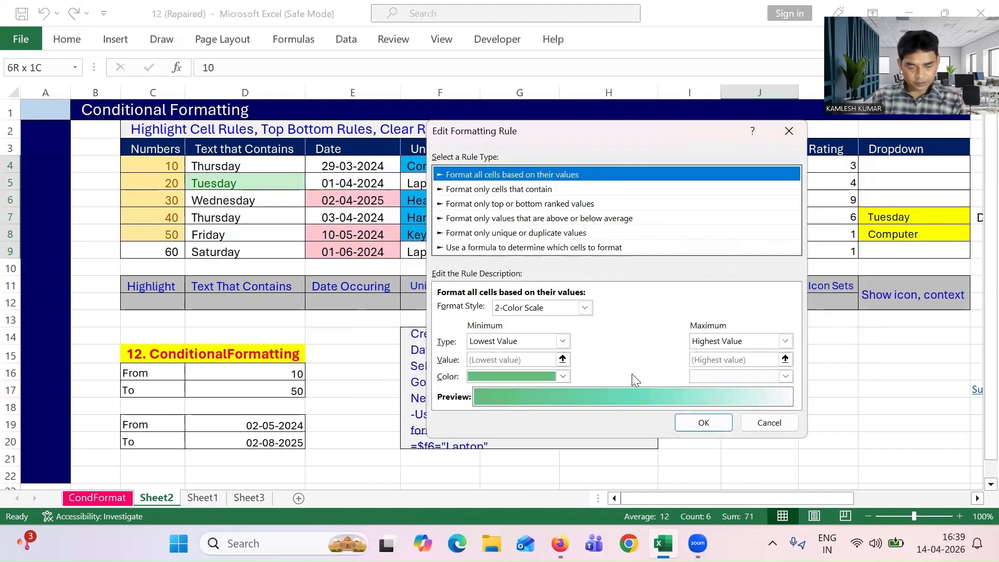
# Step: Change the Price rule's format style to 3-Color Scale and apply it to J4:J9
pyautogui.click(564, 376)
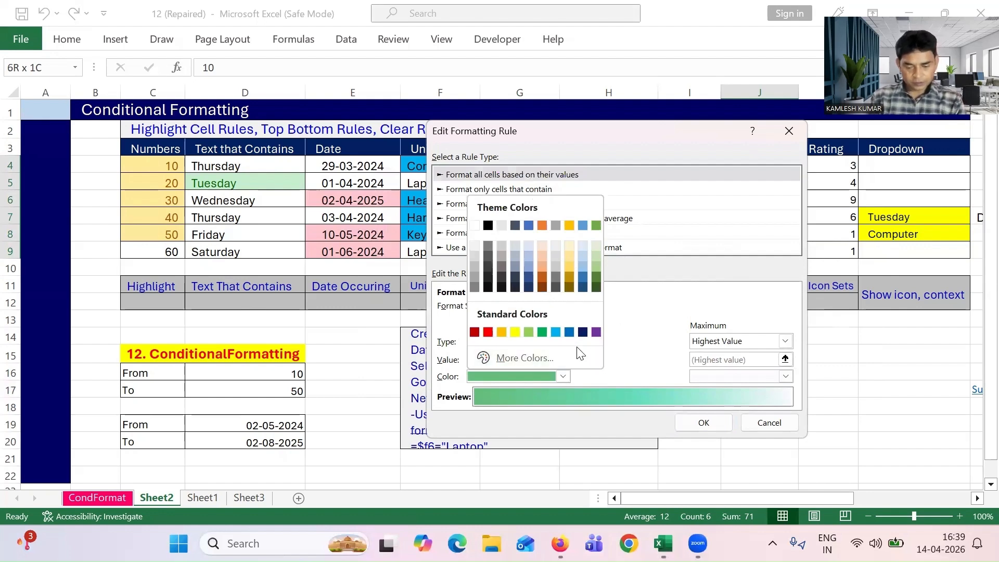
pyautogui.click(650, 319)
pyautogui.click(582, 307)
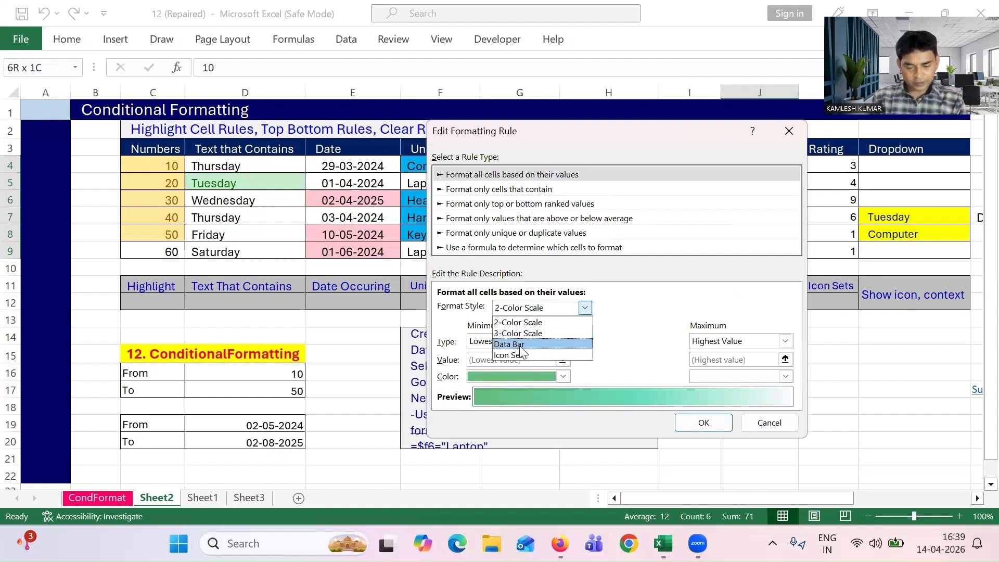
pyautogui.click(542, 336)
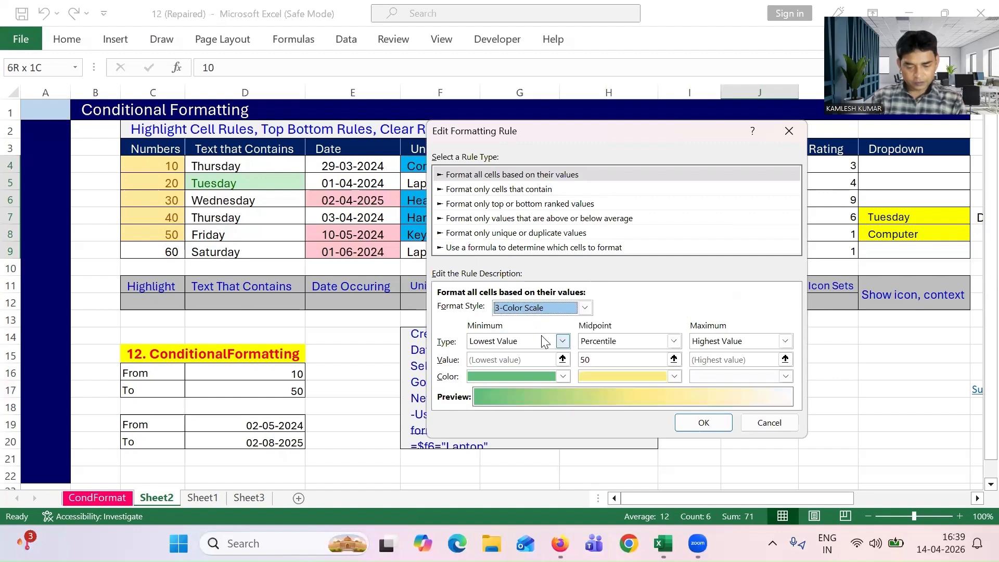
pyautogui.click(704, 423)
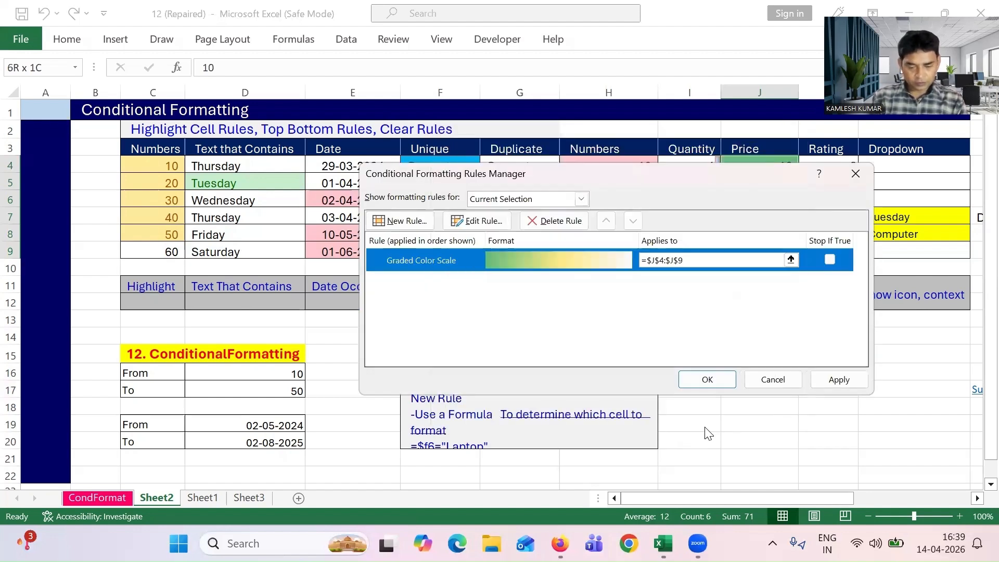
pyautogui.click(838, 380)
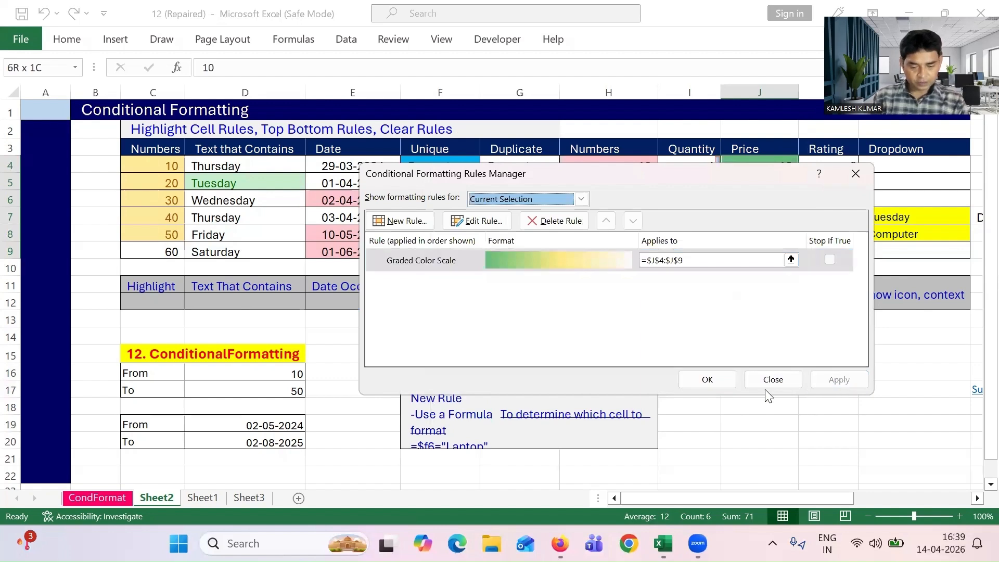
pyautogui.click(707, 379)
pyautogui.click(818, 442)
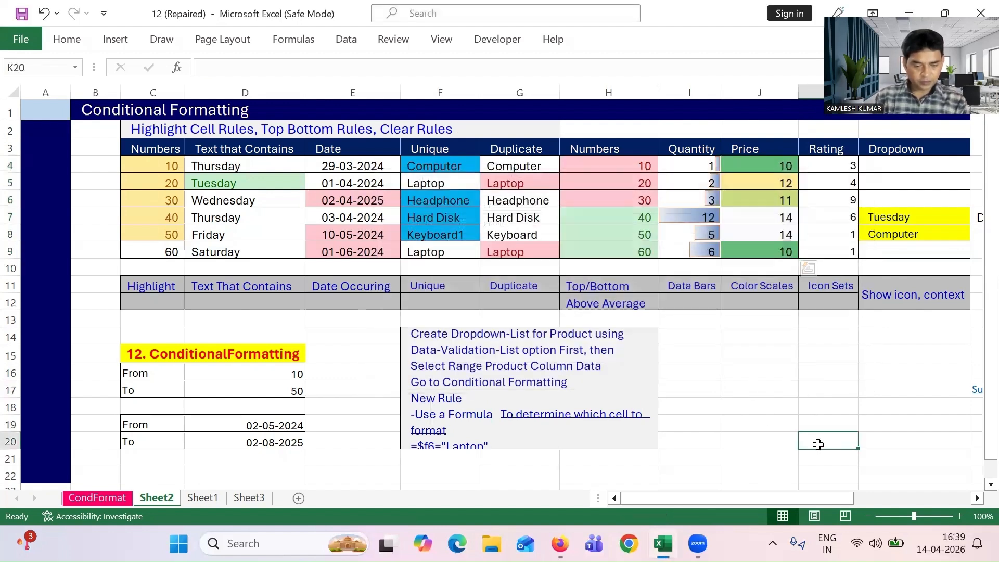
# Step: Clear the conditional formatting rules from the Price cells J4:J9 only
pyautogui.click(773, 165)
pyautogui.hotkey('shift', 'Down')
pyautogui.hotkey('shift', 'Down')
pyautogui.hotkey('shift', 'Down')
pyautogui.hotkey('shift', 'Down')
pyautogui.hotkey('shift', 'Down')
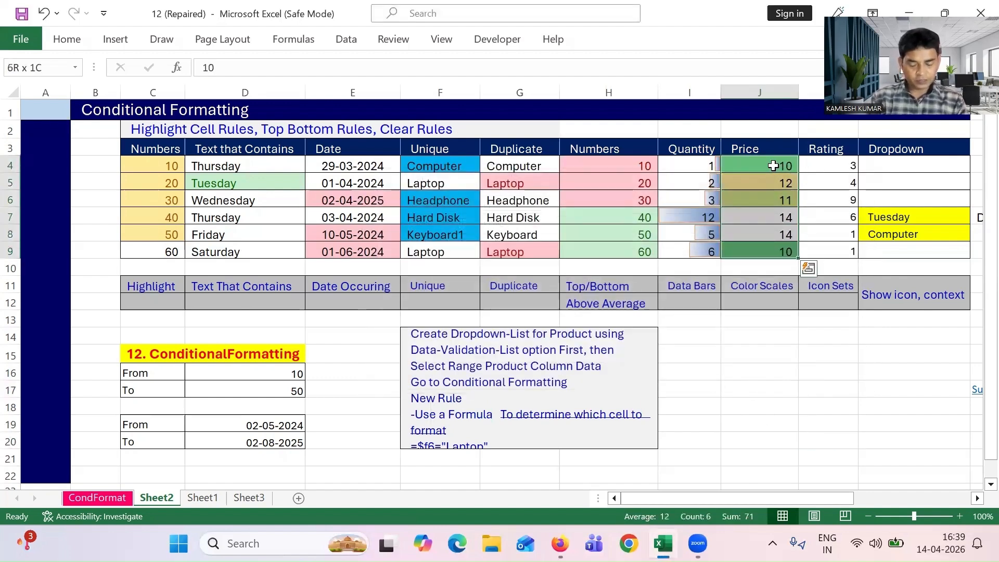
pyautogui.click(62, 40)
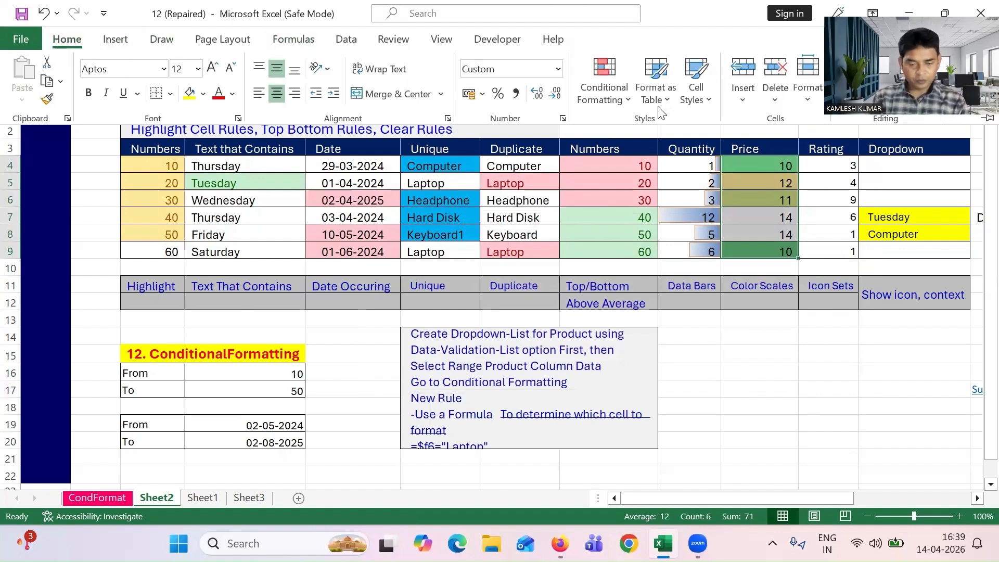
pyautogui.click(603, 86)
pyautogui.moveTo(699, 333)
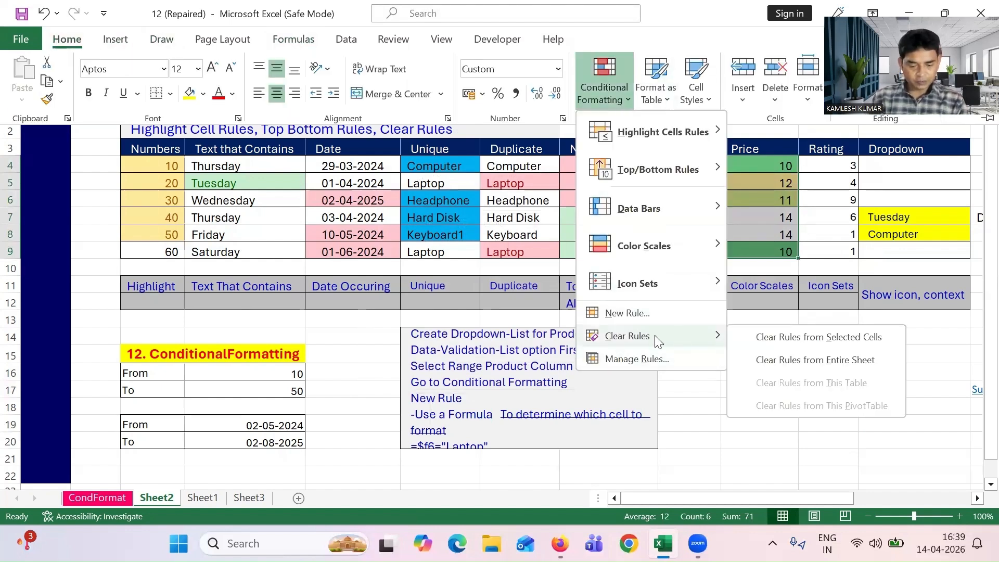
pyautogui.click(814, 335)
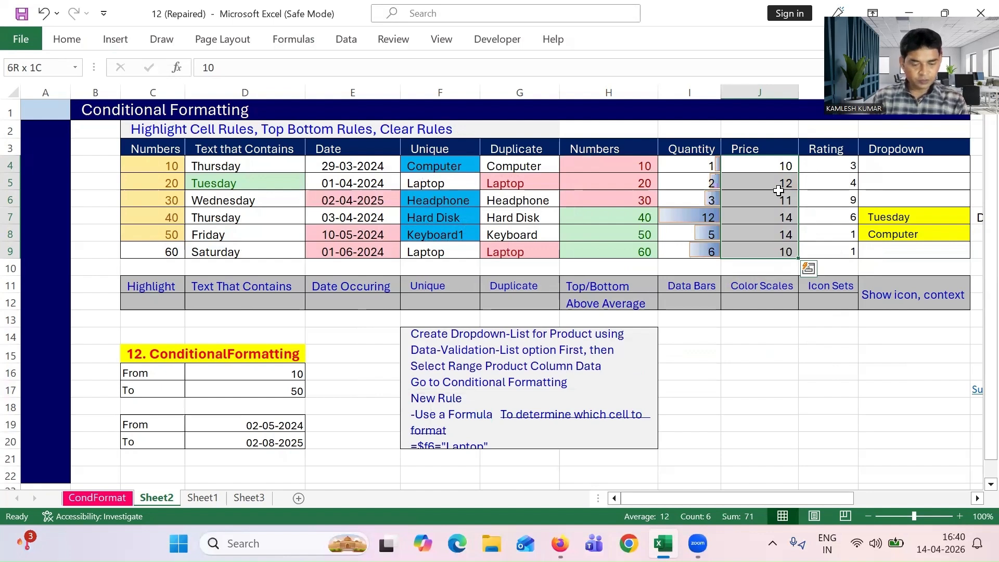
# Step: Apply a three-color scale to the Price values in J4:J9, from green for the lowest through yellow to red for the highest
pyautogui.click(763, 162)
pyautogui.hotkey('shift', 'Down')
pyautogui.hotkey('shift', 'Down')
pyautogui.hotkey('shift', 'Down')
pyautogui.hotkey('shift', 'Down')
pyautogui.hotkey('shift', 'Down')
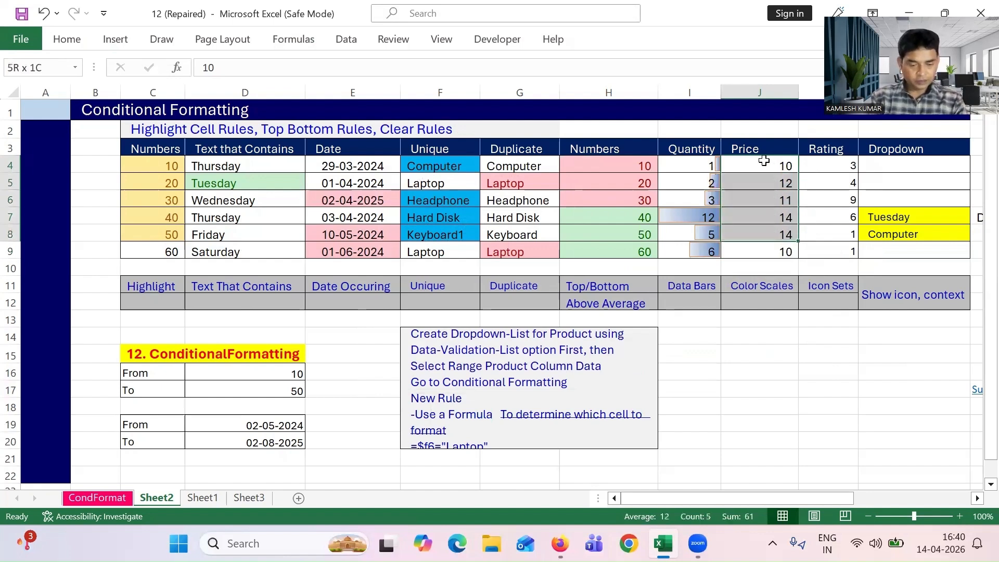
pyautogui.click(67, 39)
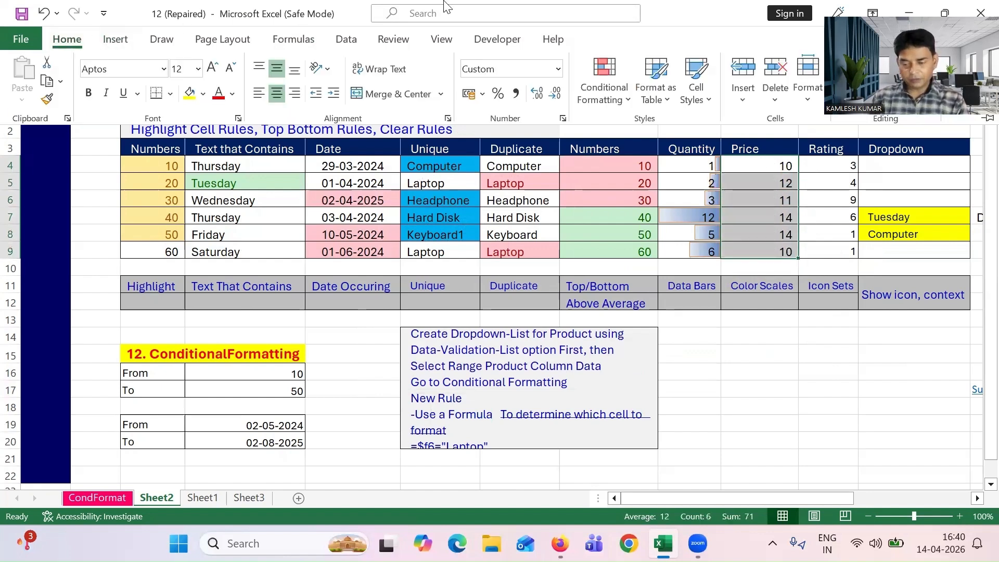
pyautogui.click(605, 94)
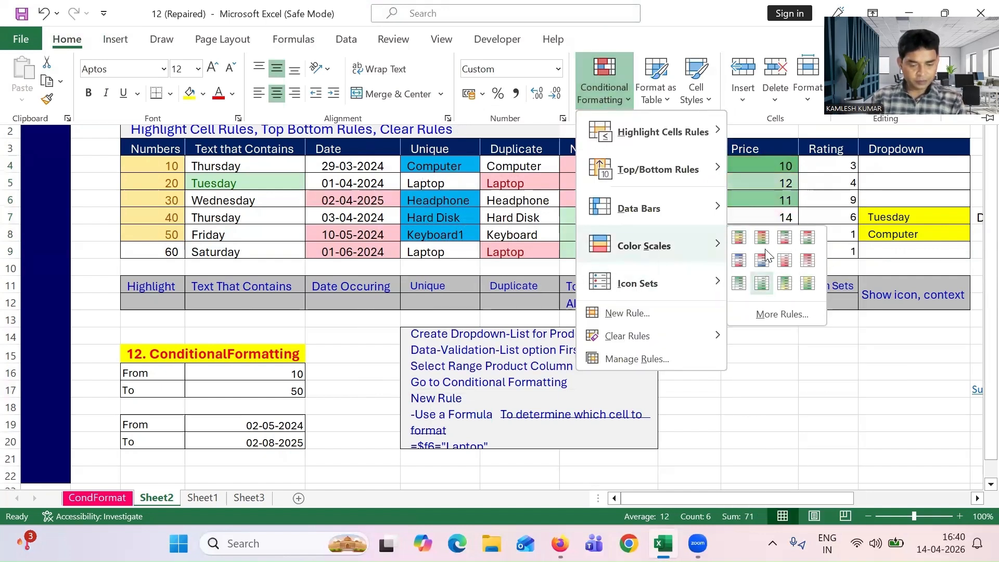
pyautogui.click(761, 237)
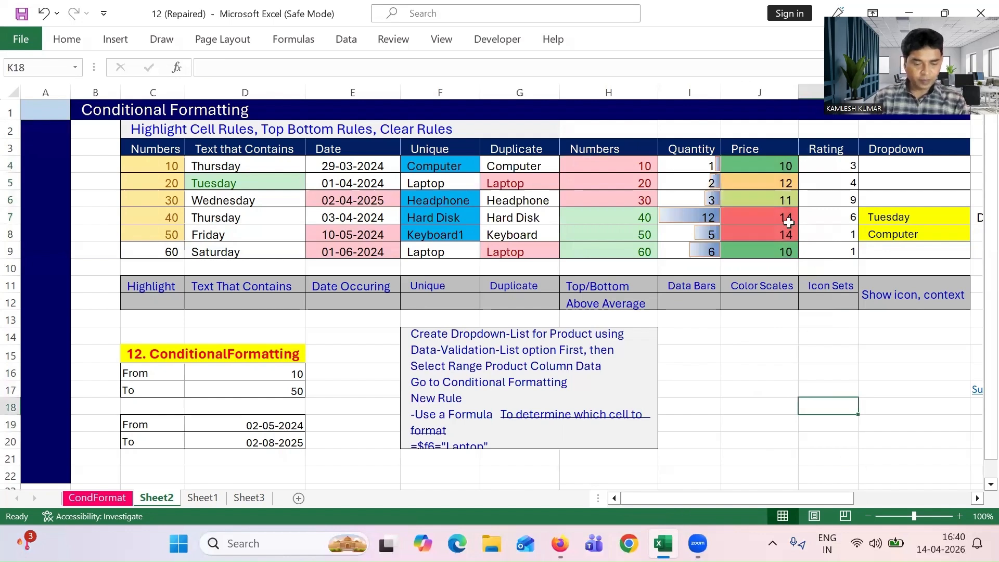
# Step: Examine how the color scale shades the individual Price cells in J4:J9 according to their values
pyautogui.click(767, 216)
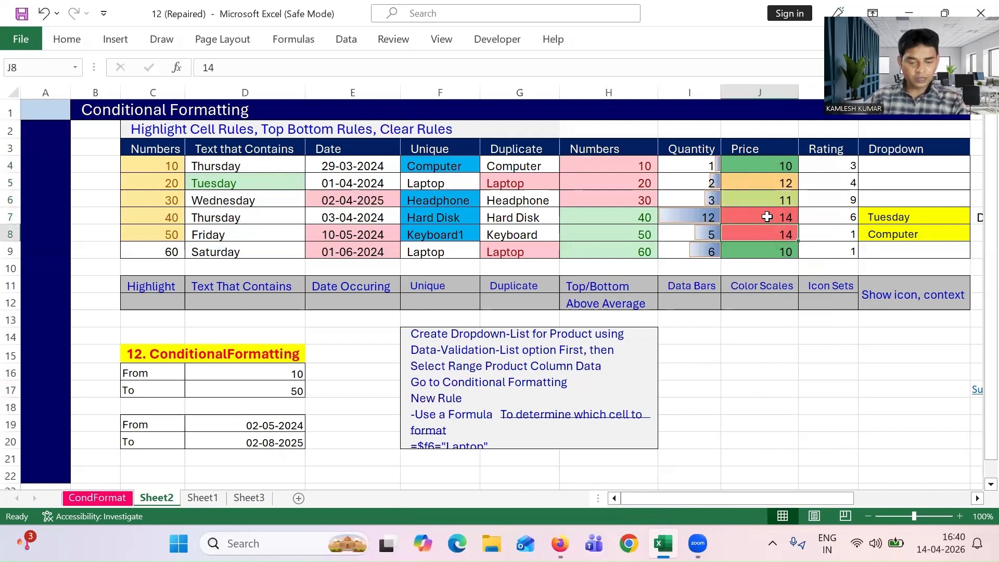
pyautogui.press('Up')
pyautogui.press('Up')
pyautogui.press('Up')
pyautogui.press('Down')
pyautogui.press('Down')
pyautogui.press('Down')
pyautogui.press('Down')
pyautogui.press('Down')
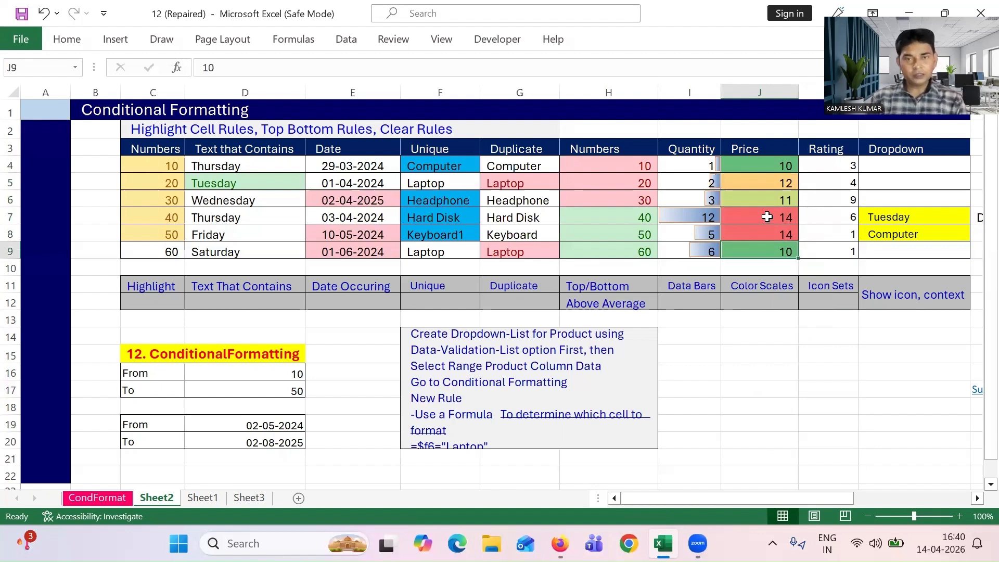
# Step: Apply the four traffic lights icon set with green, yellow, red and black circles to the Rating values in K4:K9
pyautogui.click(843, 166)
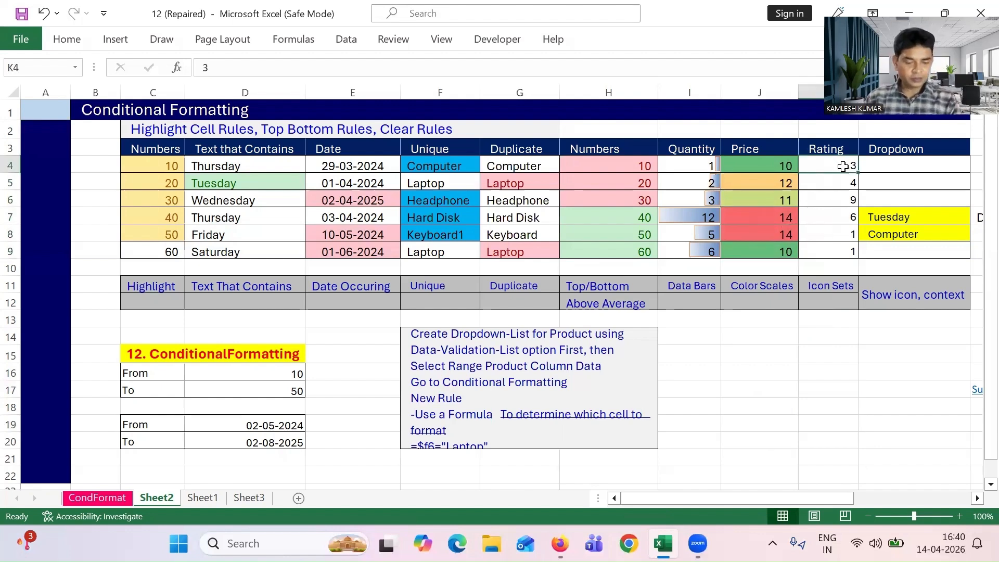
pyautogui.hotkey('shift', 'Down')
pyautogui.hotkey('shift', 'Down')
pyautogui.hotkey('shift', 'Down')
pyautogui.hotkey('shift', 'Down')
pyautogui.hotkey('shift', 'Down')
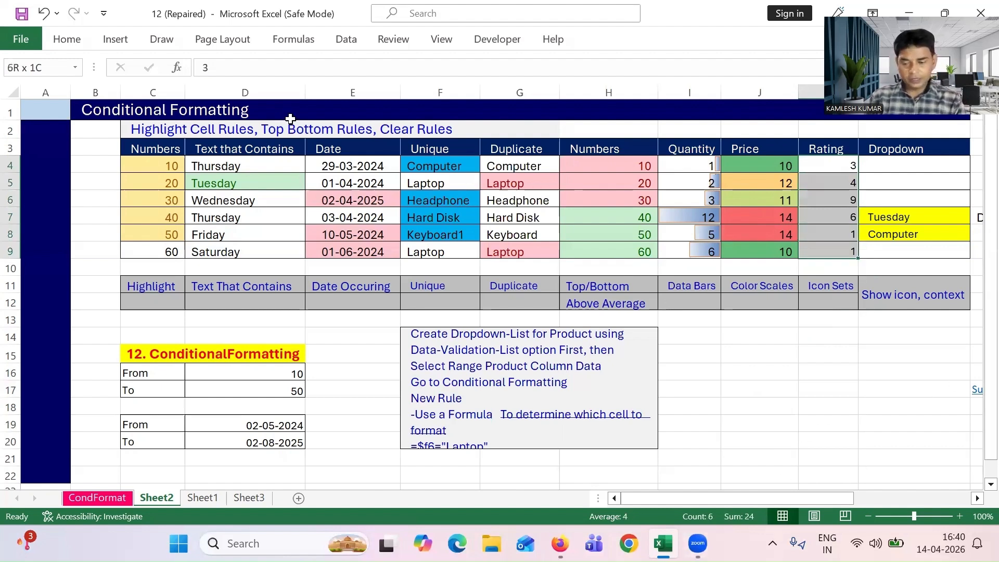
pyautogui.click(59, 47)
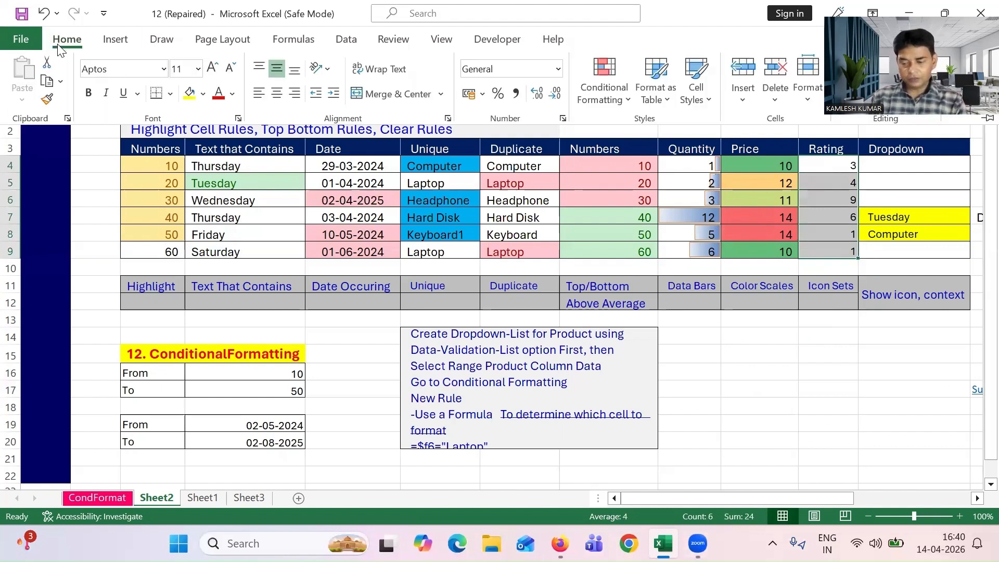
pyautogui.click(603, 99)
pyautogui.moveTo(618, 291)
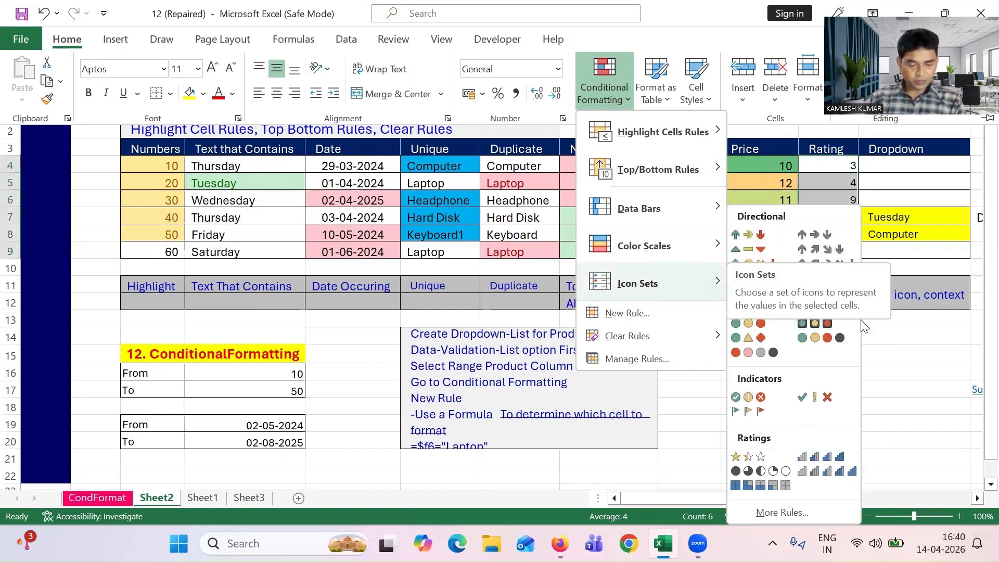
pyautogui.click(826, 342)
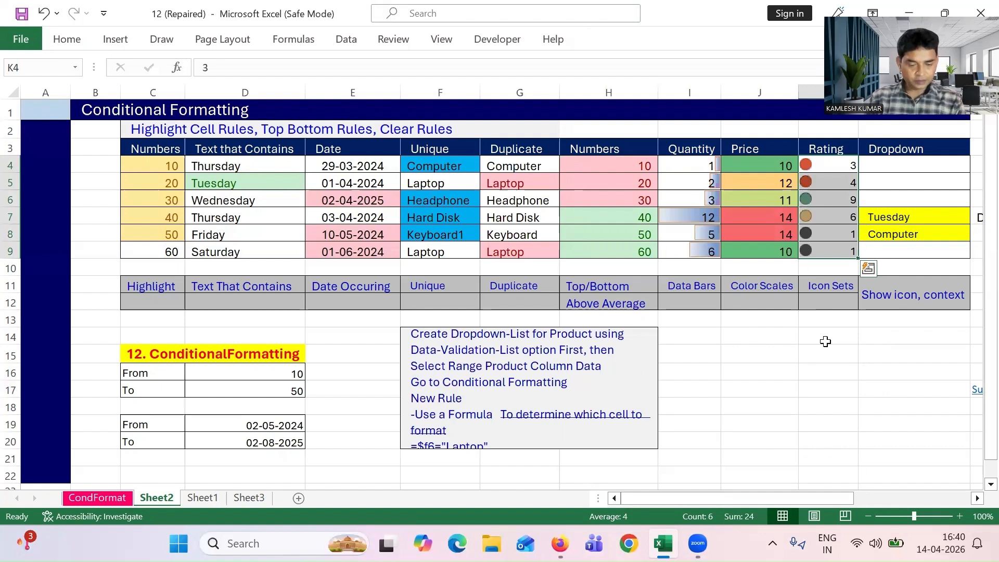
# Step: Change the icon style of the Rating rule on K4:K9 to the five colored arrows and apply it
pyautogui.click(832, 166)
pyautogui.moveTo(831, 165); pyautogui.dragTo(831, 251)
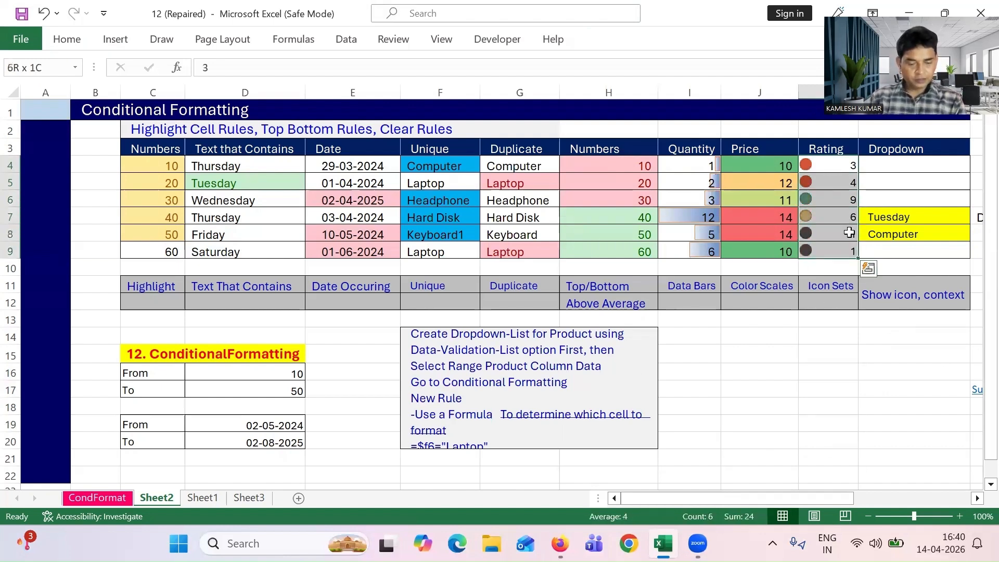
pyautogui.click(67, 39)
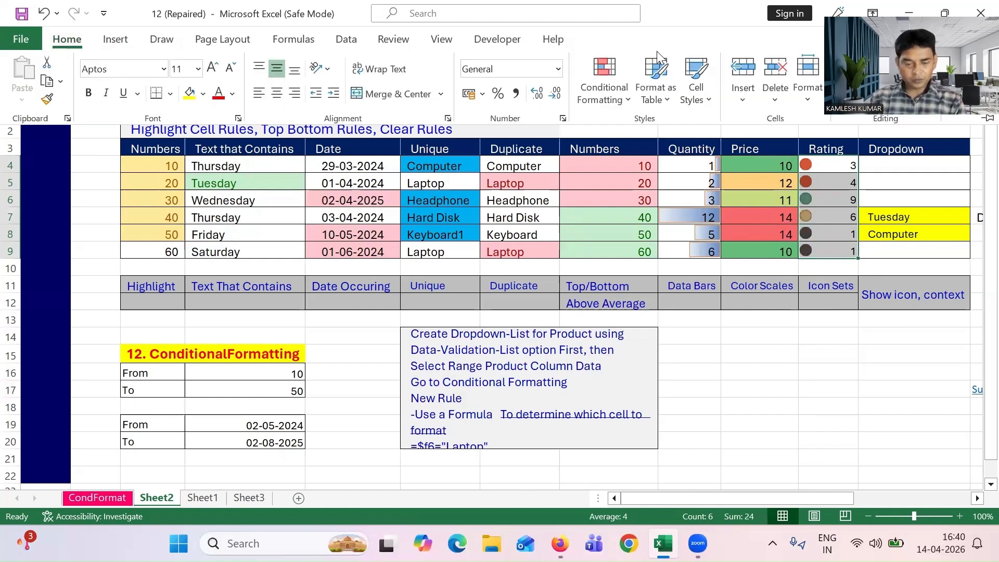
pyautogui.click(611, 99)
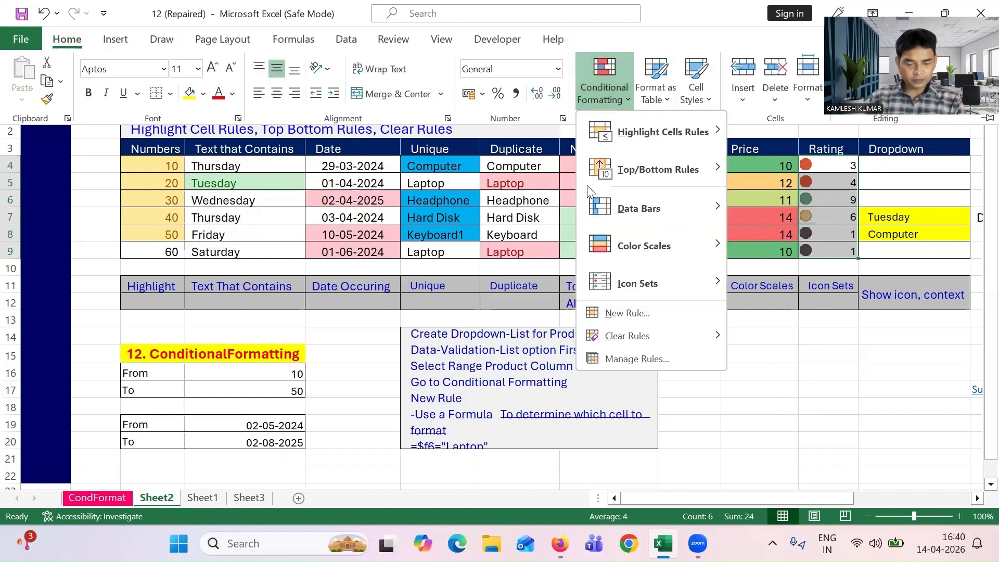
pyautogui.click(657, 366)
pyautogui.click(479, 221)
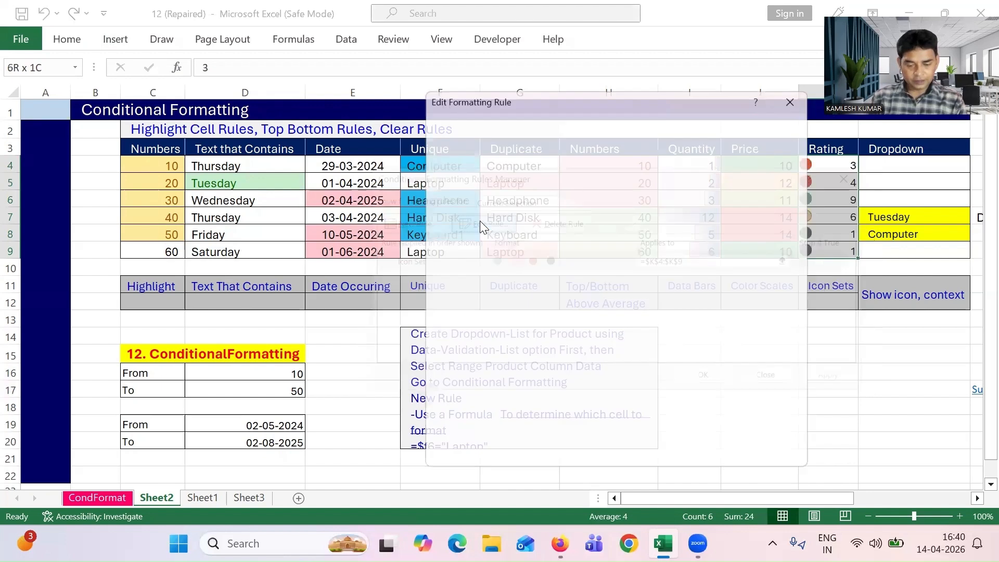
pyautogui.click(572, 294)
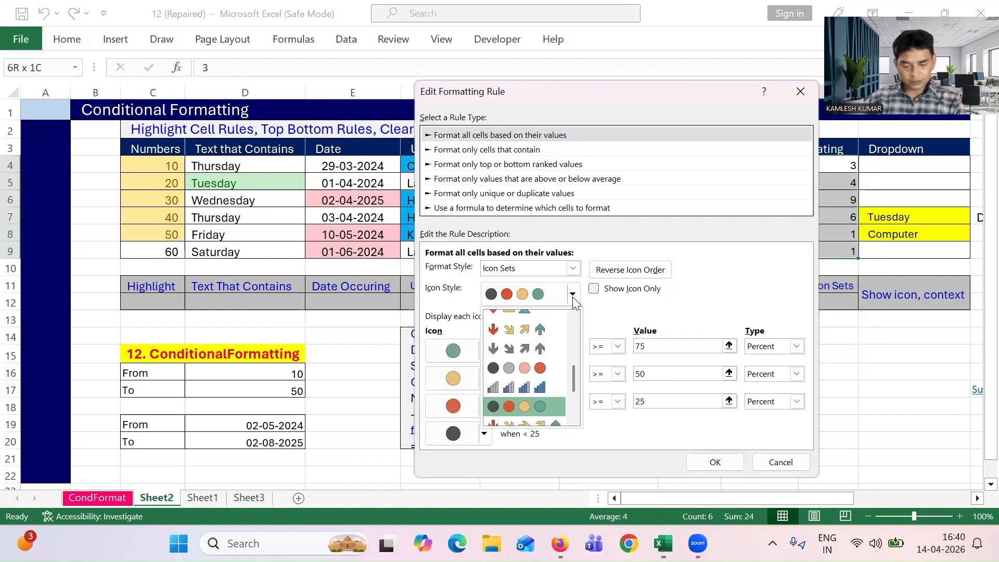
pyautogui.moveTo(573, 375); pyautogui.dragTo(574, 402)
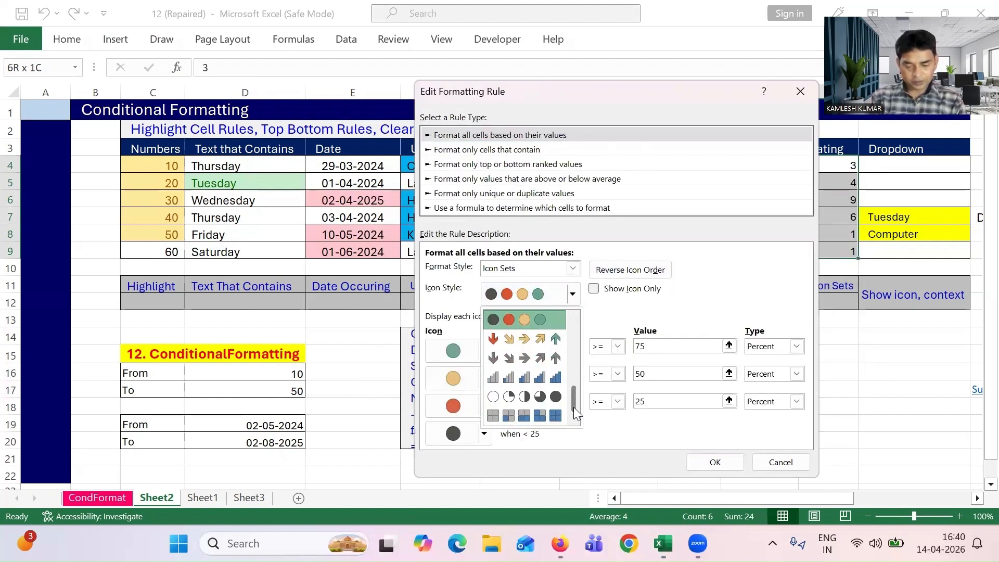
pyautogui.click(539, 337)
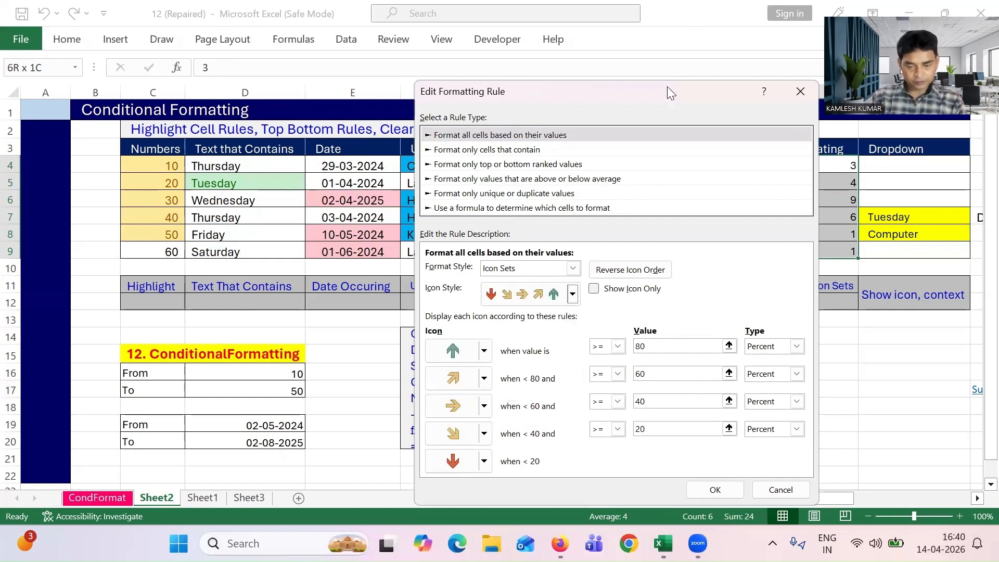
pyautogui.click(718, 490)
pyautogui.click(838, 382)
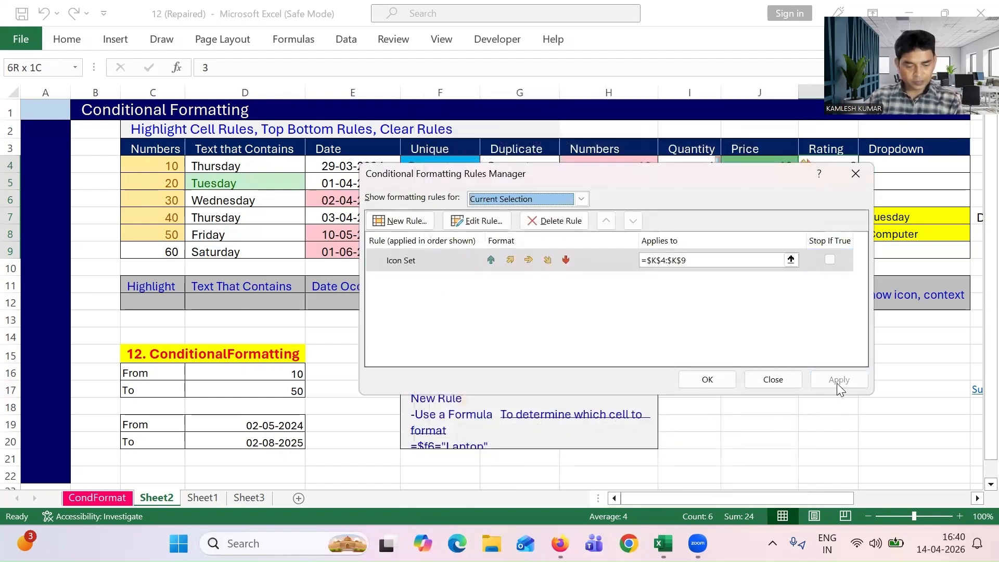
pyautogui.click(703, 380)
pyautogui.click(864, 401)
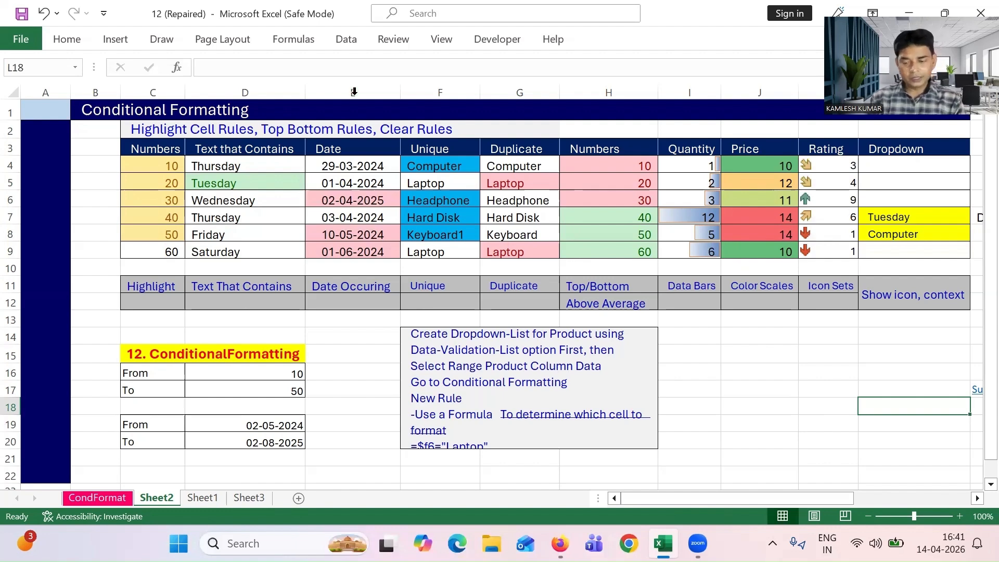
# Step: Select the table data C4:K9 and clear the conditional formatting rules from the entire sheet
pyautogui.click(147, 167)
pyautogui.hotkey('shift', 'Right')
pyautogui.hotkey('shift', 'Right')
pyautogui.hotkey('shift', 'Right')
pyautogui.hotkey('shift', 'Right')
pyautogui.hotkey('shift', 'Right')
pyautogui.hotkey('shift', 'Right')
pyautogui.hotkey('shift', 'Right')
pyautogui.hotkey('shift', 'Right')
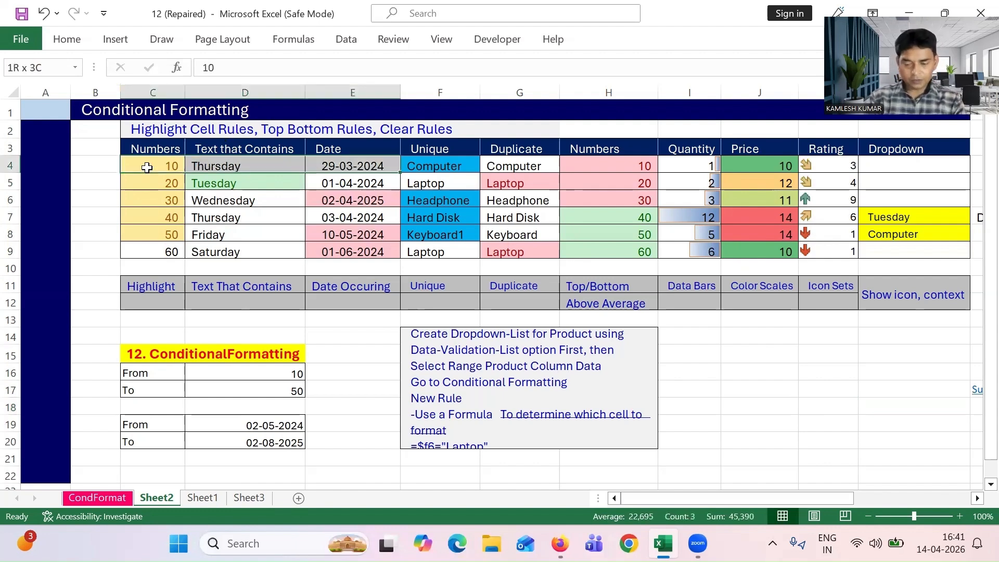
pyautogui.hotkey('shift', 'Down')
pyautogui.hotkey('shift', 'Down')
pyautogui.hotkey('shift', 'Down')
pyautogui.hotkey('shift', 'Down')
pyautogui.hotkey('shift', 'Down')
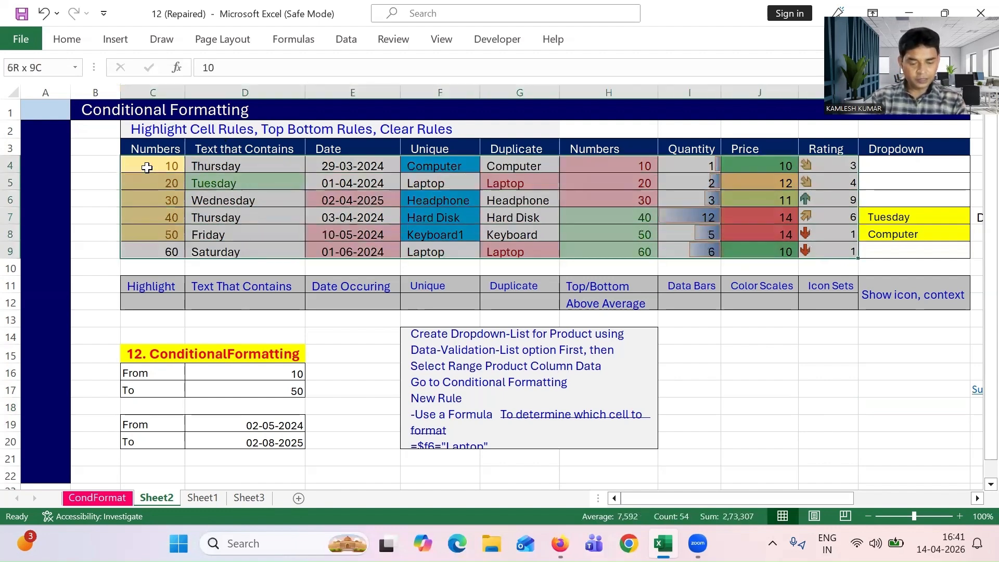
pyautogui.click(67, 39)
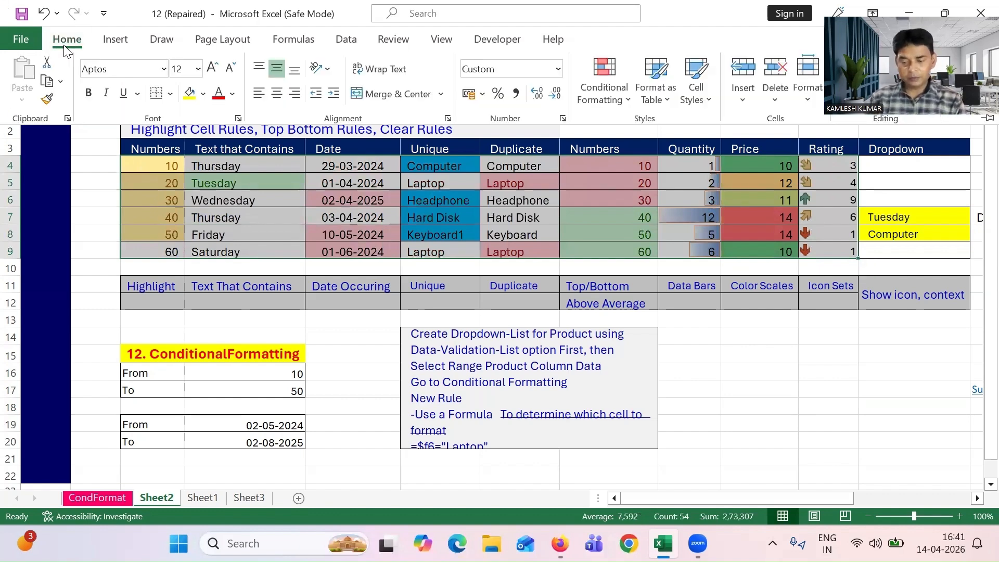
pyautogui.click(604, 99)
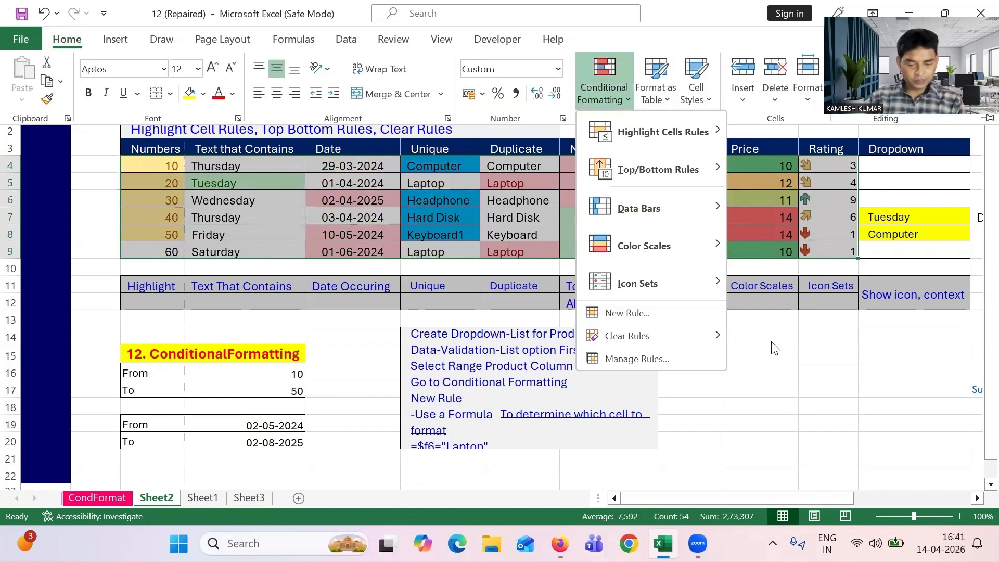
pyautogui.moveTo(650, 336)
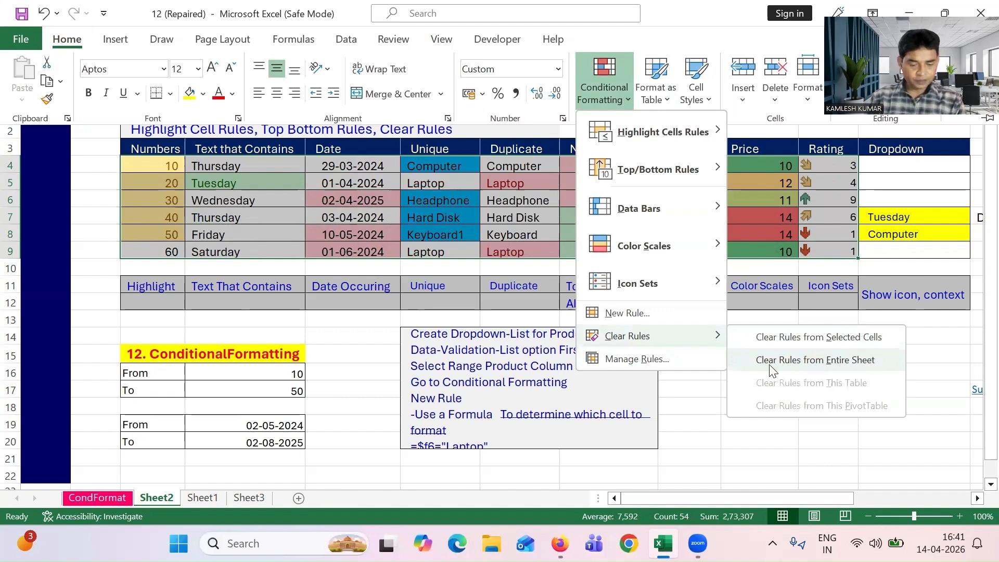
pyautogui.click(867, 362)
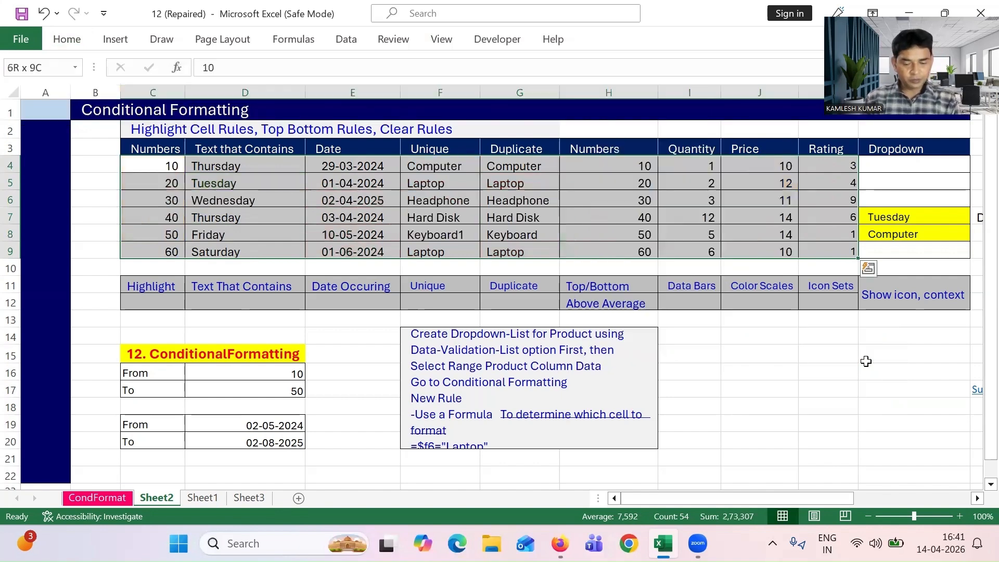
pyautogui.click(865, 361)
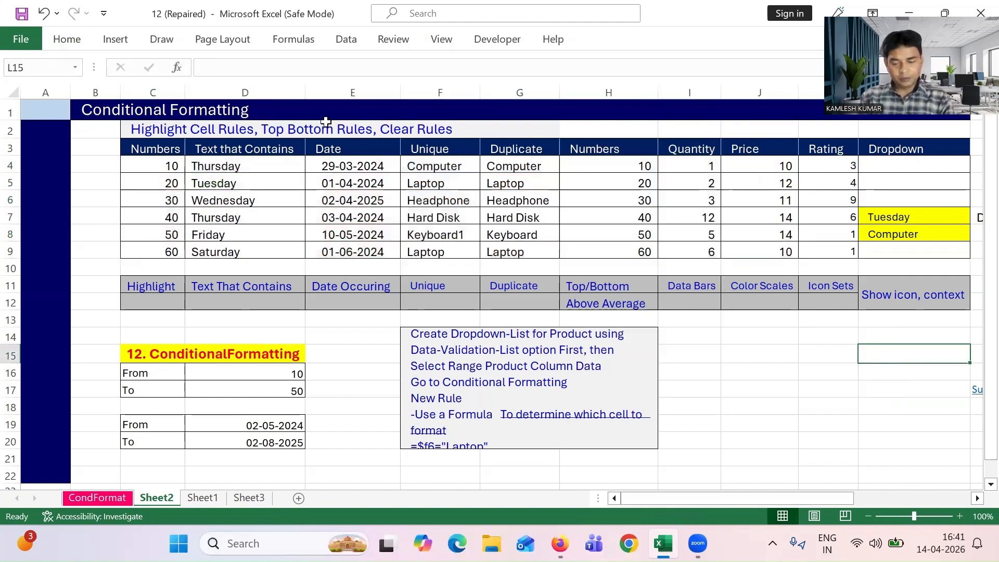
# Step: Start a new conditional formatting rule for C4:K9 that uses a formula to determine which cells to format
pyautogui.click(151, 165)
pyautogui.hotkey('shift', 'Right')
pyautogui.hotkey('shift', 'Right')
pyautogui.hotkey('shift', 'Right')
pyautogui.hotkey('shift', 'Right')
pyautogui.hotkey('shift', 'Right')
pyautogui.hotkey('shift', 'Right')
pyautogui.hotkey('shift', 'Right')
pyautogui.hotkey('shift', 'Right')
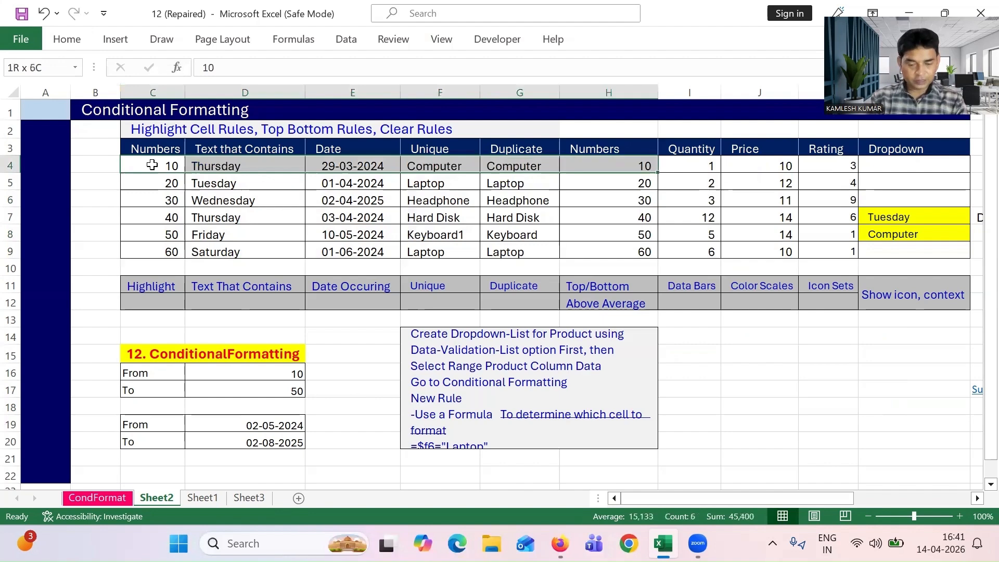
pyautogui.hotkey('shift', 'Down')
pyautogui.hotkey('shift', 'Down')
pyautogui.hotkey('shift', 'Down')
pyautogui.hotkey('shift', 'Down')
pyautogui.hotkey('shift', 'Down')
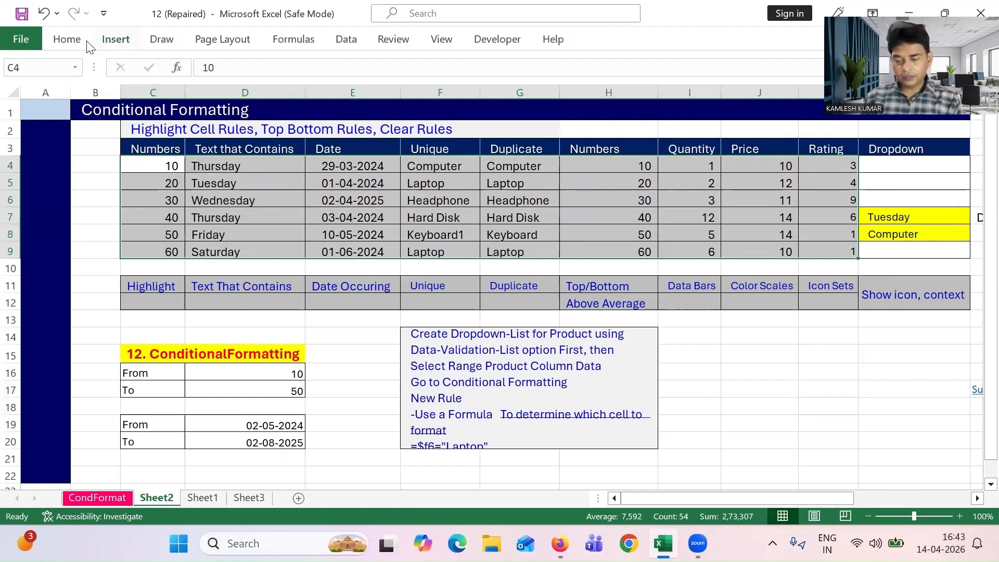
pyautogui.click(67, 40)
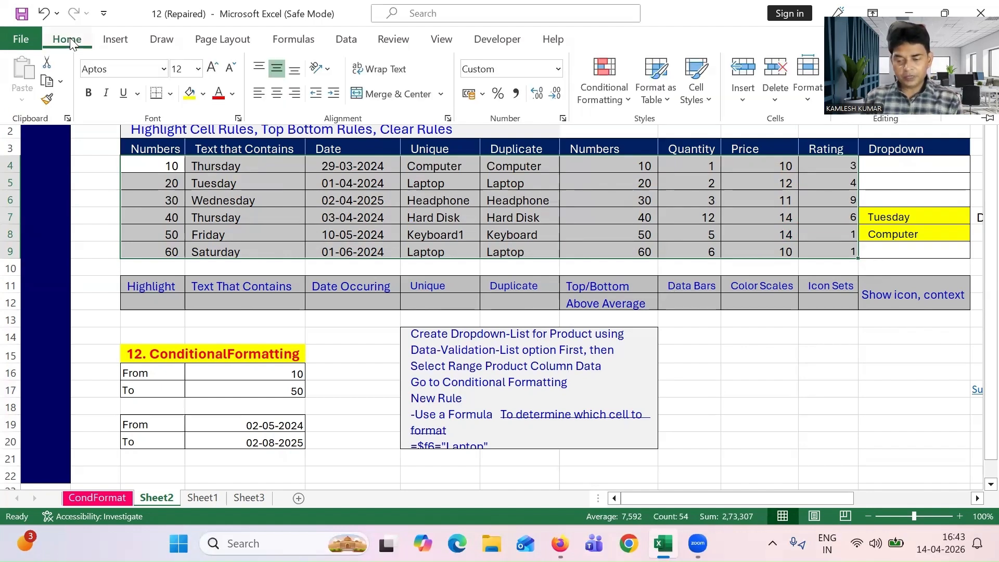
pyautogui.click(601, 99)
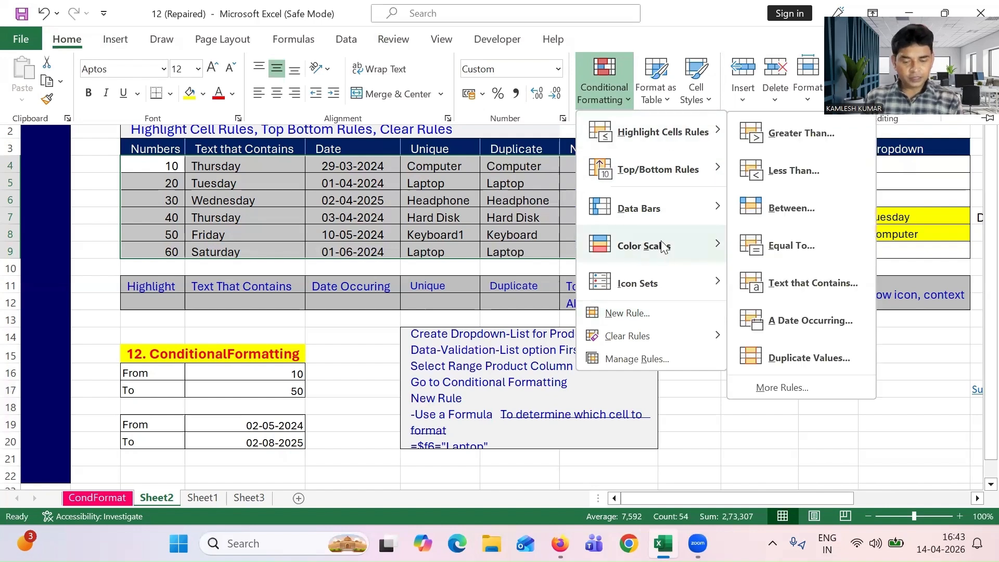
pyautogui.moveTo(665, 243)
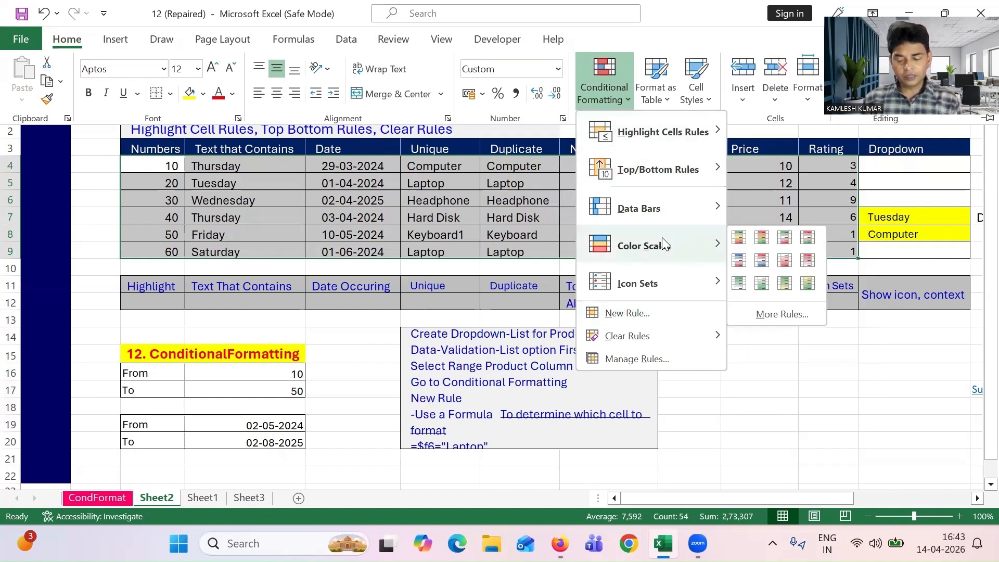
pyautogui.click(627, 314)
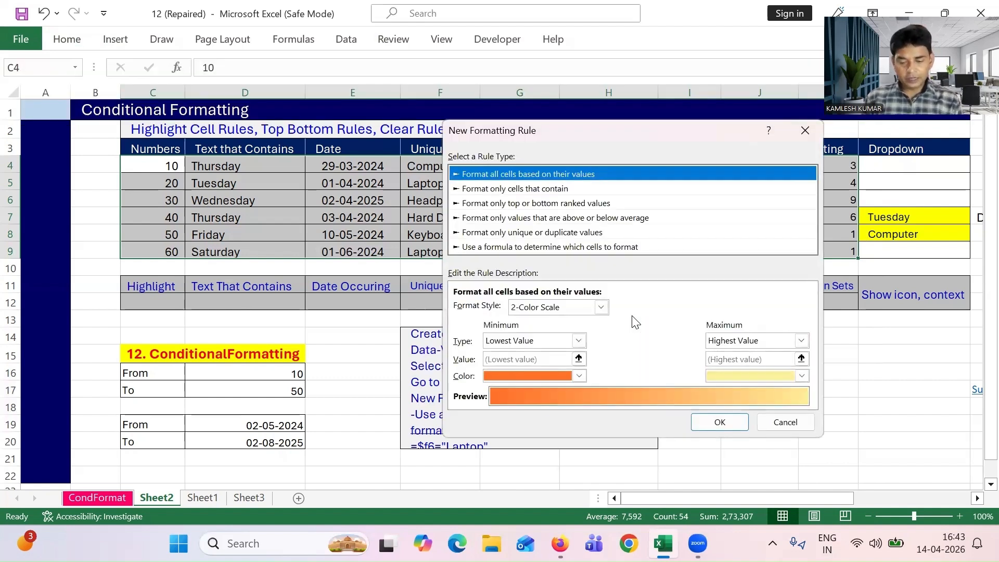
pyautogui.click(562, 247)
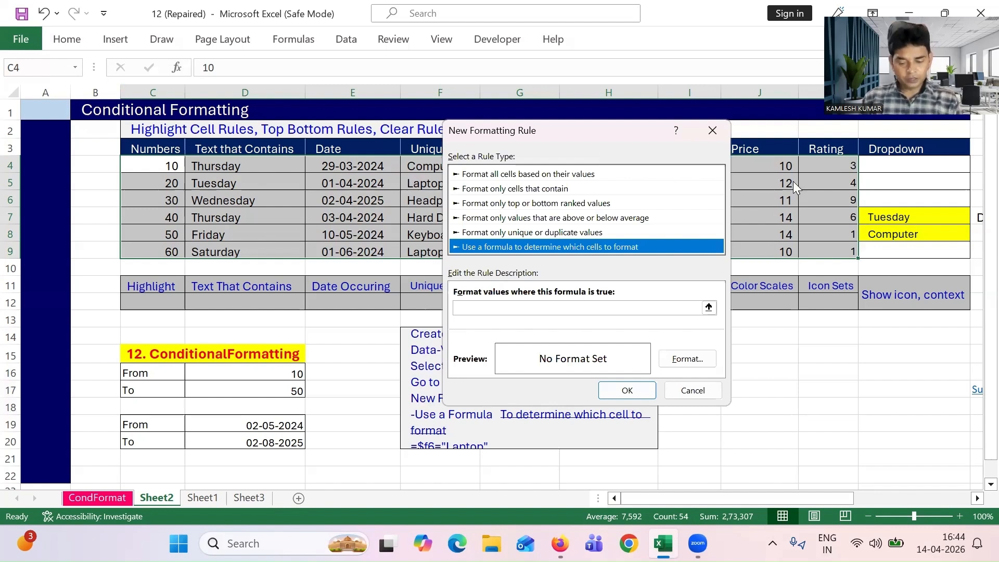
# Step: Enter the rule formula =$D4=$L$7 to compare each row's day in column D with the dropdown cell L7
pyautogui.click(665, 308)
pyautogui.write('=')
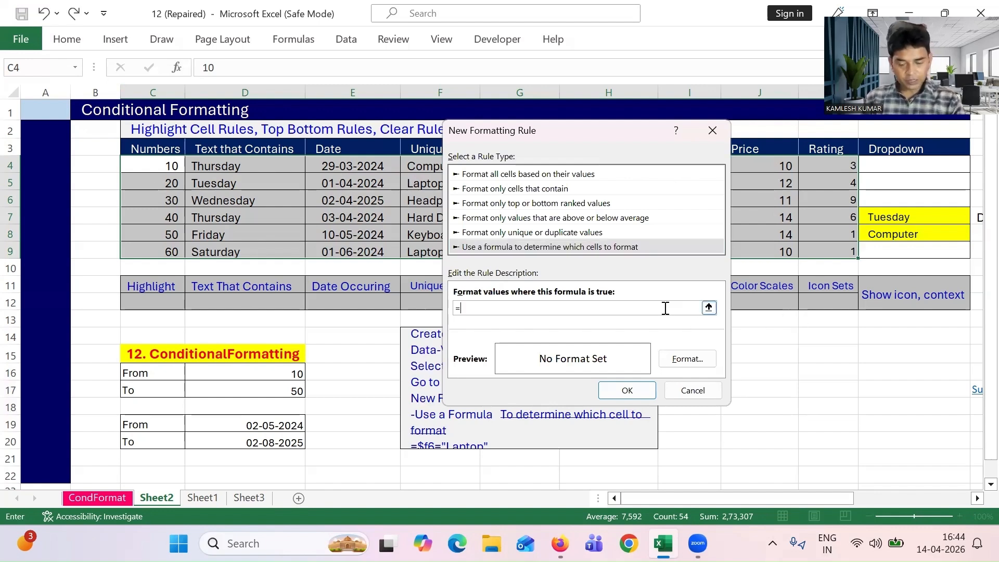
pyautogui.click(248, 166)
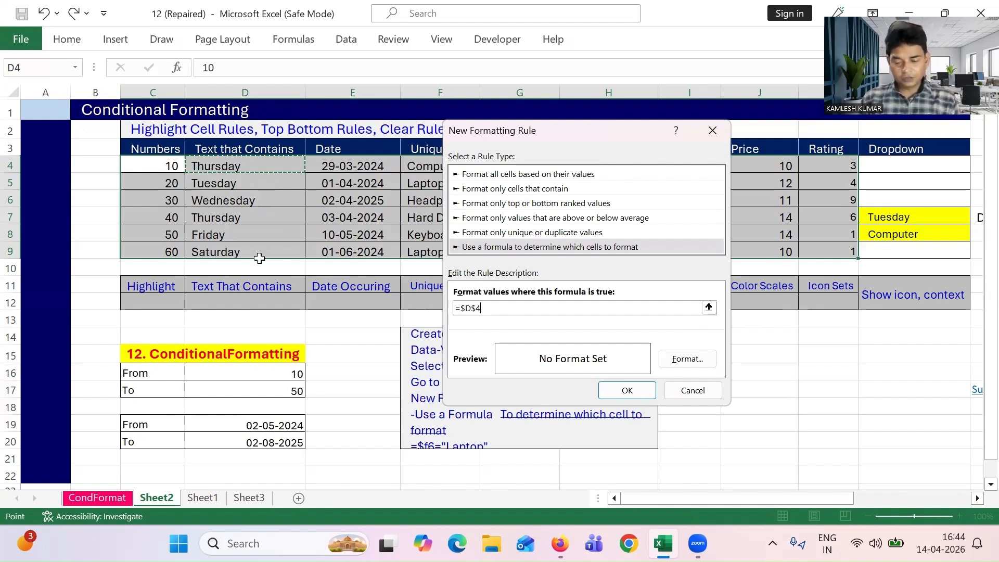
pyautogui.click(477, 308)
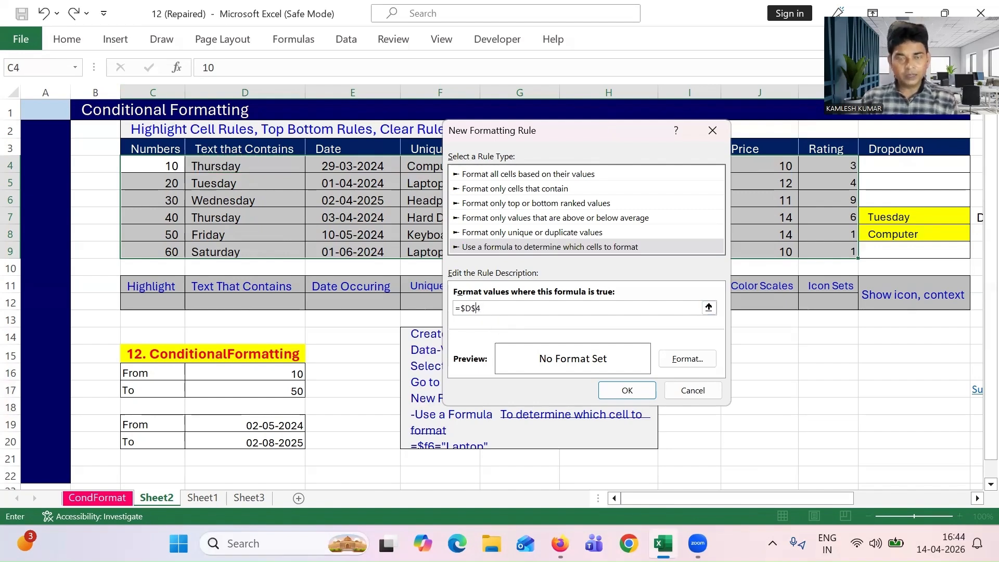
pyautogui.press('BackSpace')
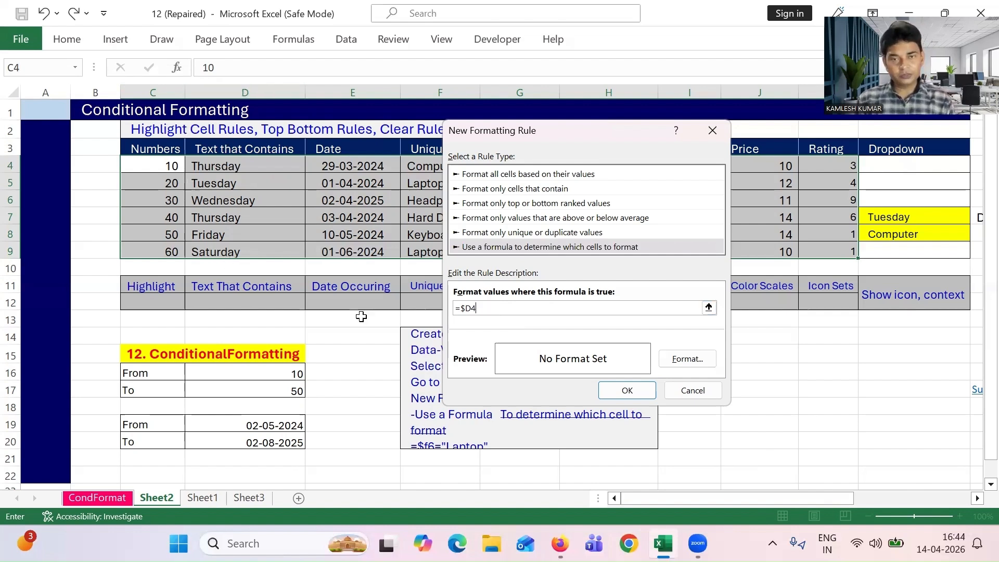
pyautogui.write('=')
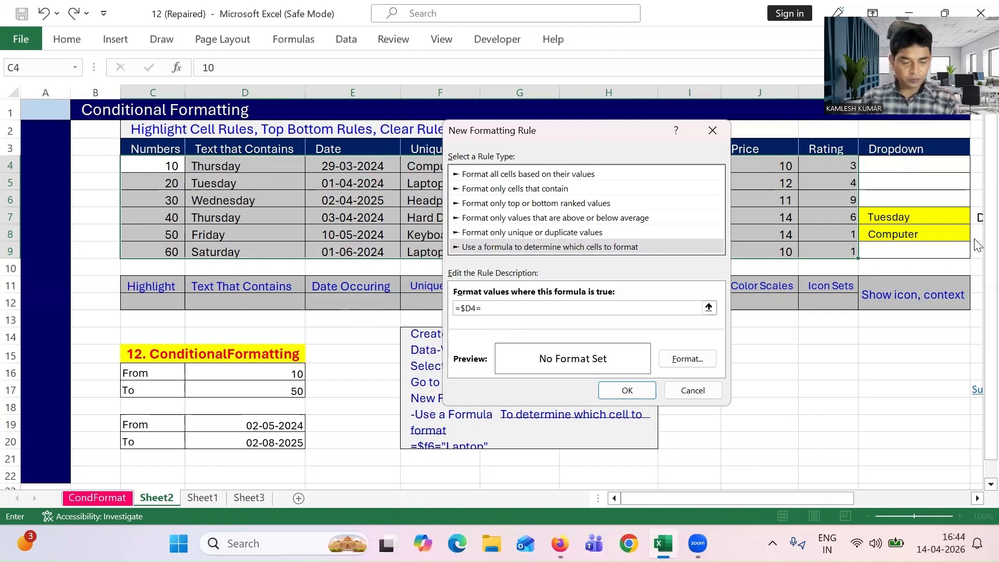
pyautogui.click(905, 217)
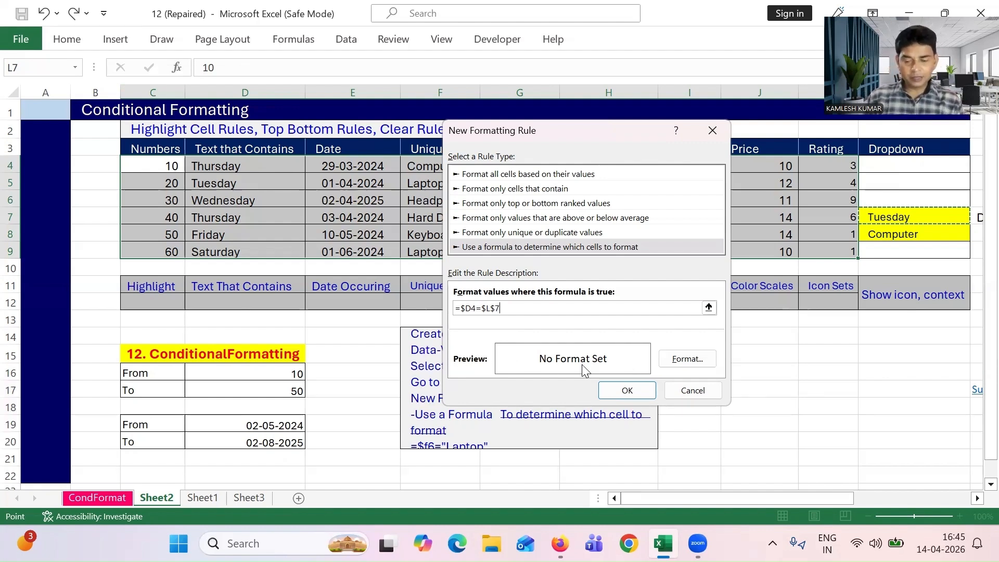
# Step: Give the formula rule a light orange background fill and apply it to C4:K9
pyautogui.click(682, 363)
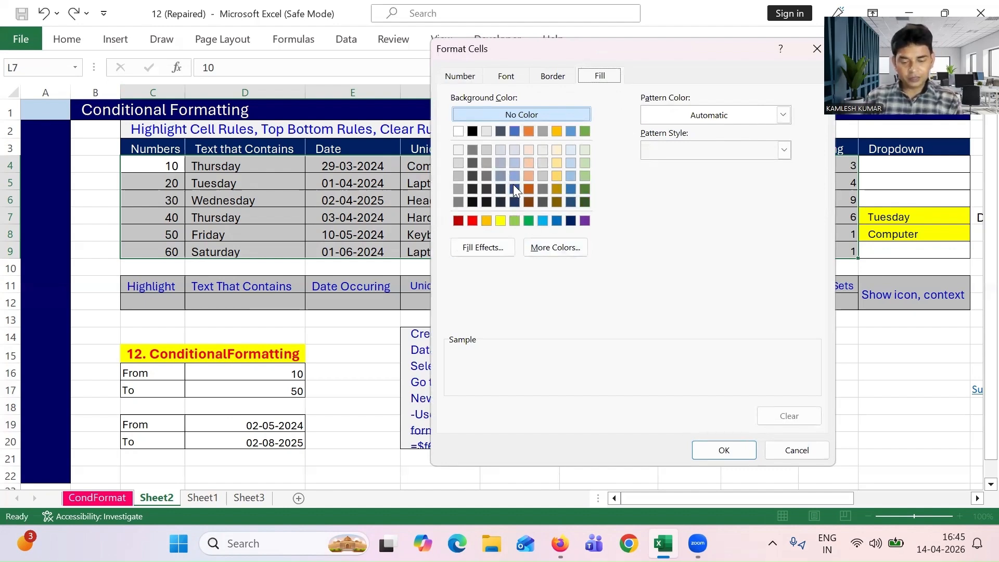
pyautogui.click(528, 177)
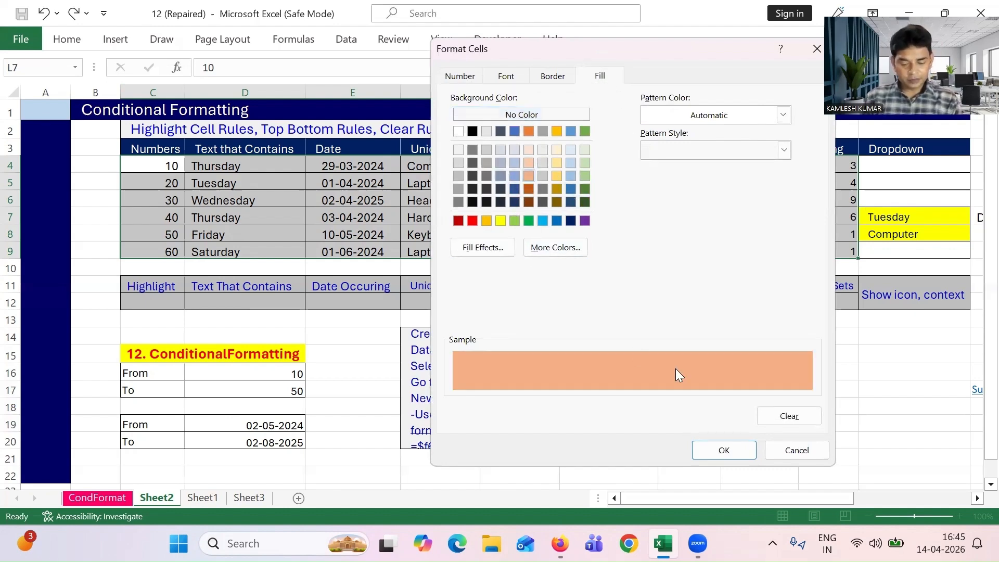
pyautogui.click(737, 449)
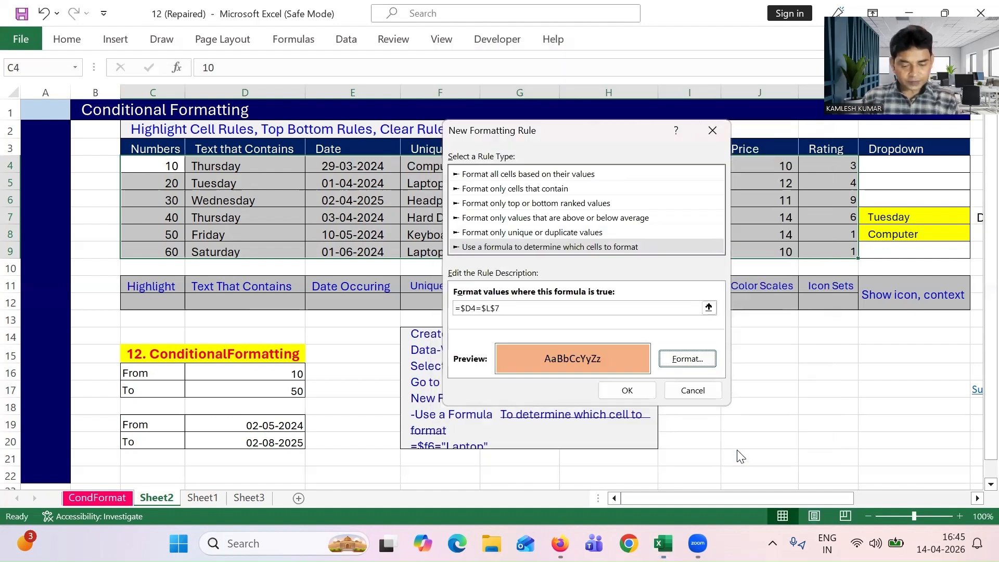
pyautogui.click(627, 391)
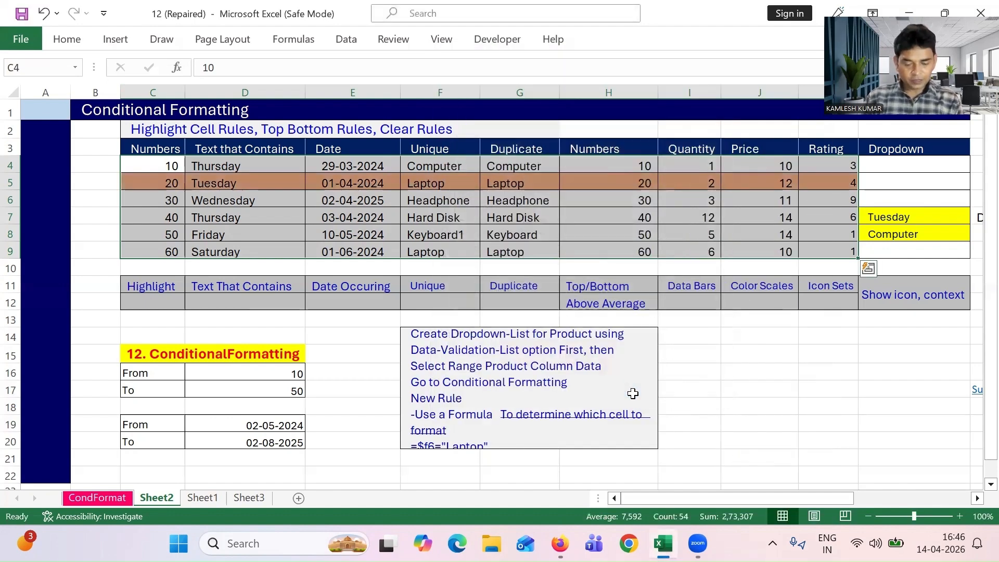
pyautogui.click(739, 391)
# Step: Choose Wednesday from the dropdown list in L7 and check the matching row in the table
pyautogui.click(923, 217)
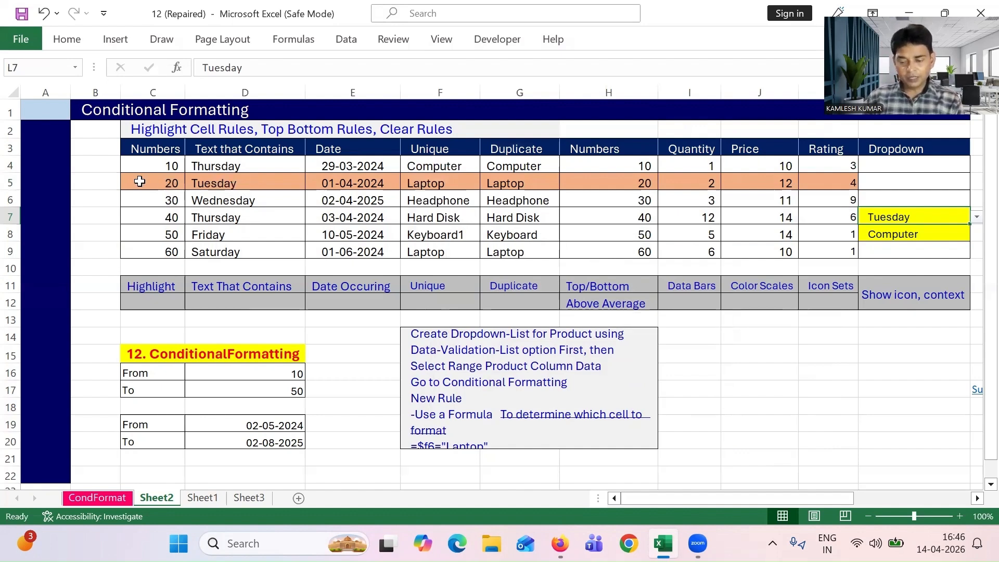
pyautogui.click(976, 219)
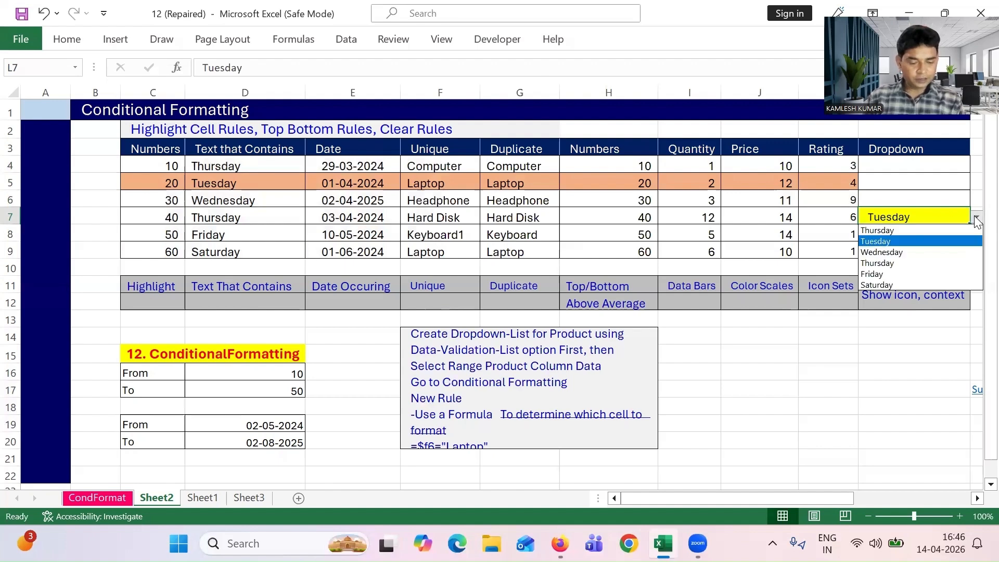
pyautogui.click(928, 252)
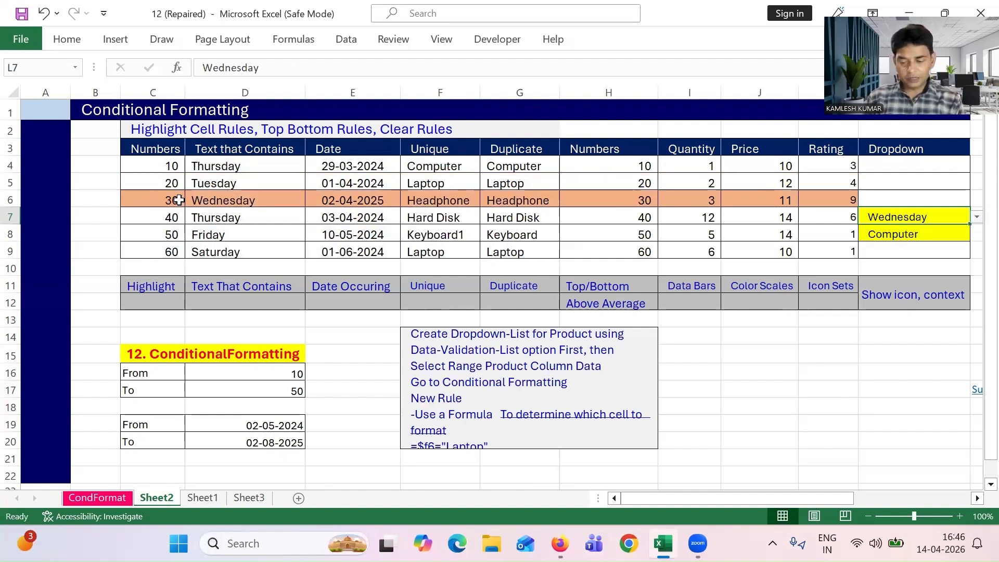
pyautogui.click(239, 200)
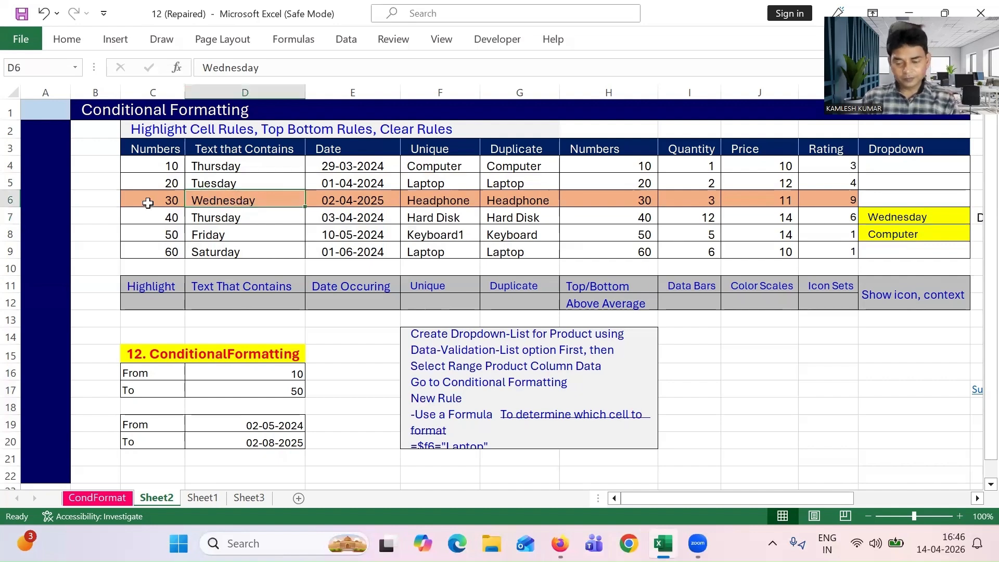
# Step: Change the dropdown selection in L7 to Saturday to test the row highlighting again
pyautogui.click(952, 217)
pyautogui.click(976, 218)
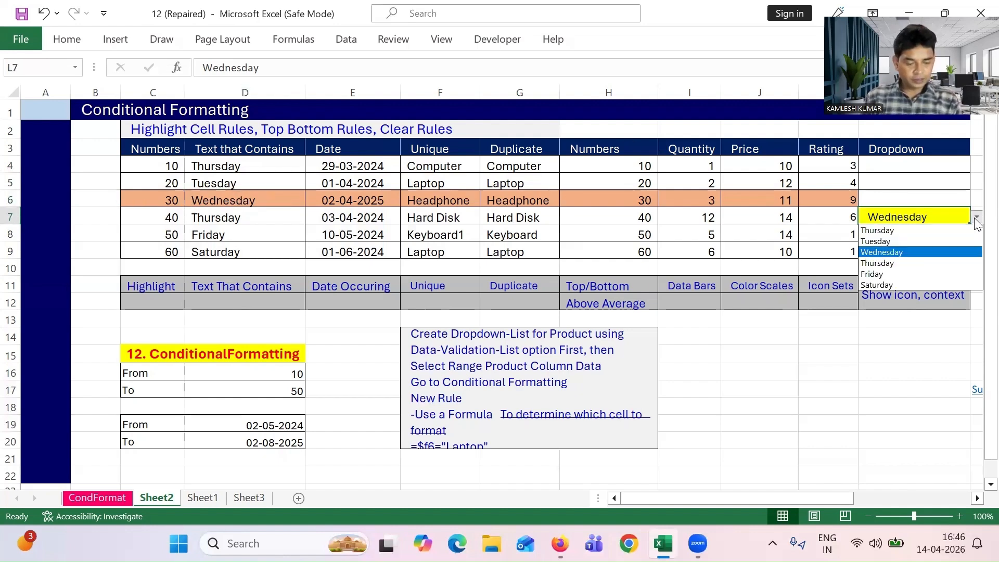
pyautogui.click(899, 284)
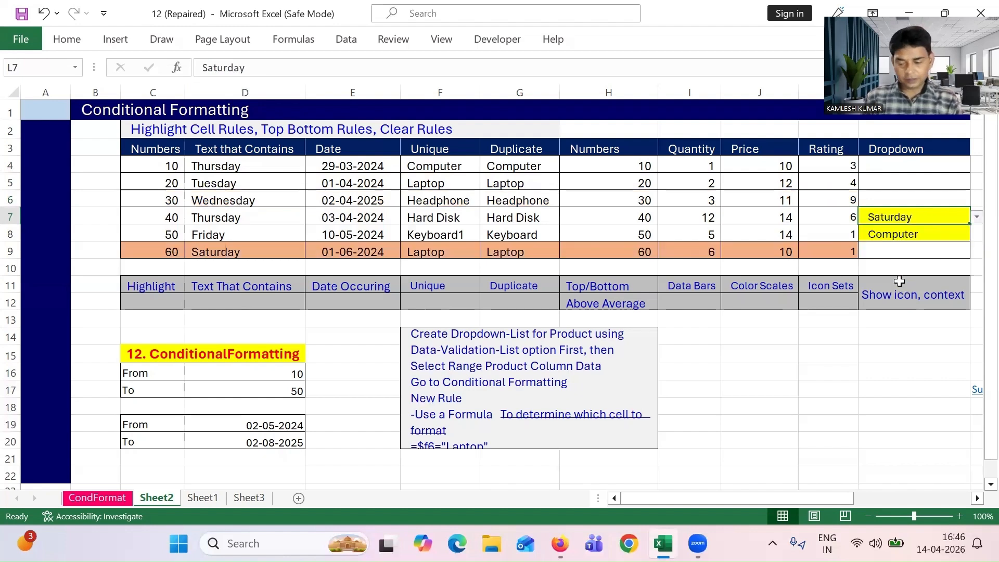
pyautogui.click(790, 423)
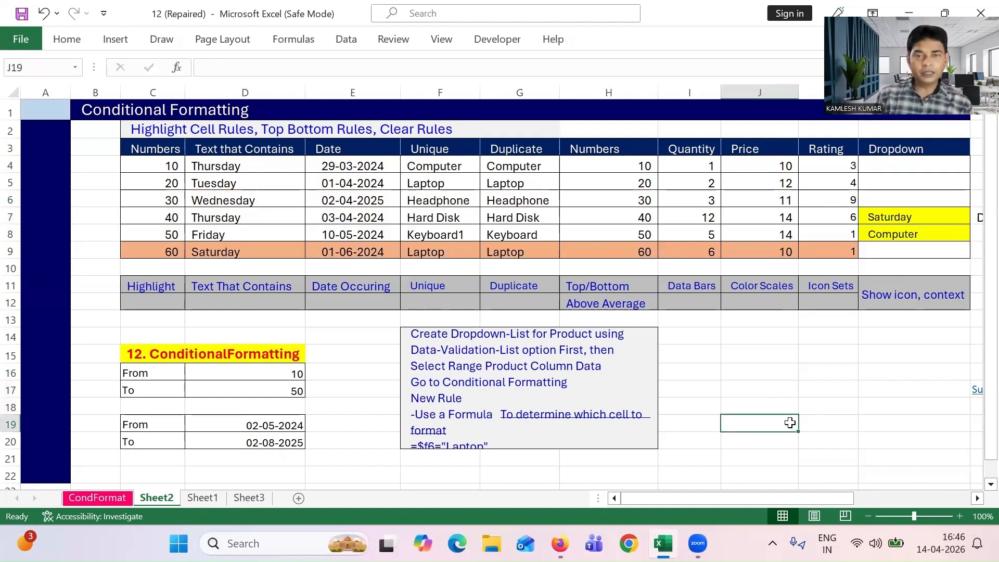